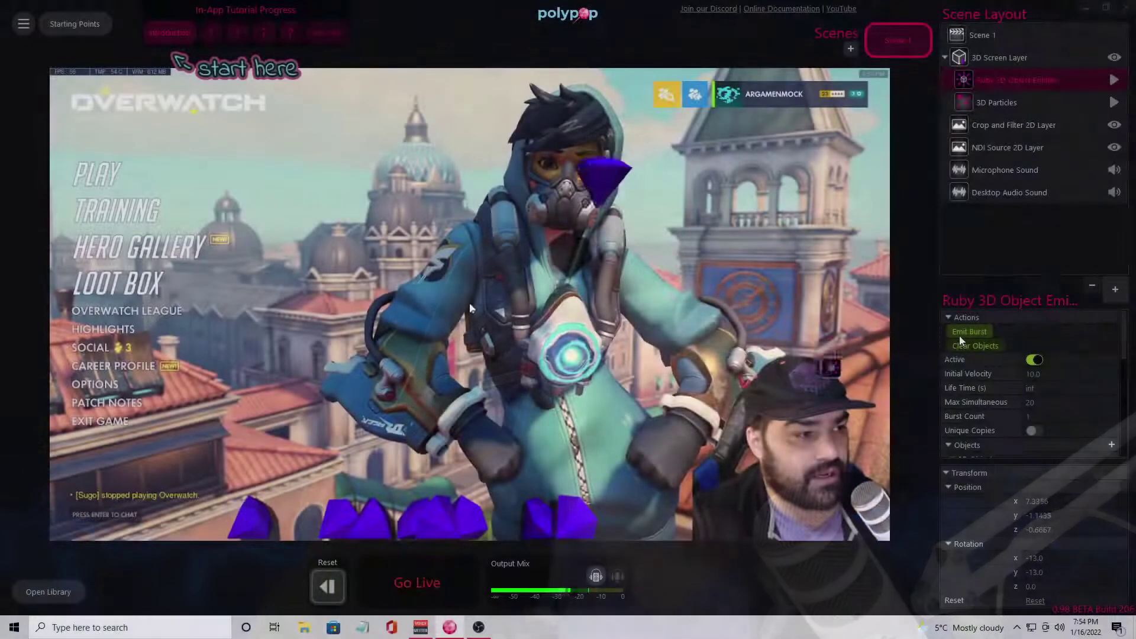
Test the ruby object emitter's burst and the Twitch new-subscription alert wired to the webcam's Spin action.
{"action": "left_click", "coordinate": [960, 335]}
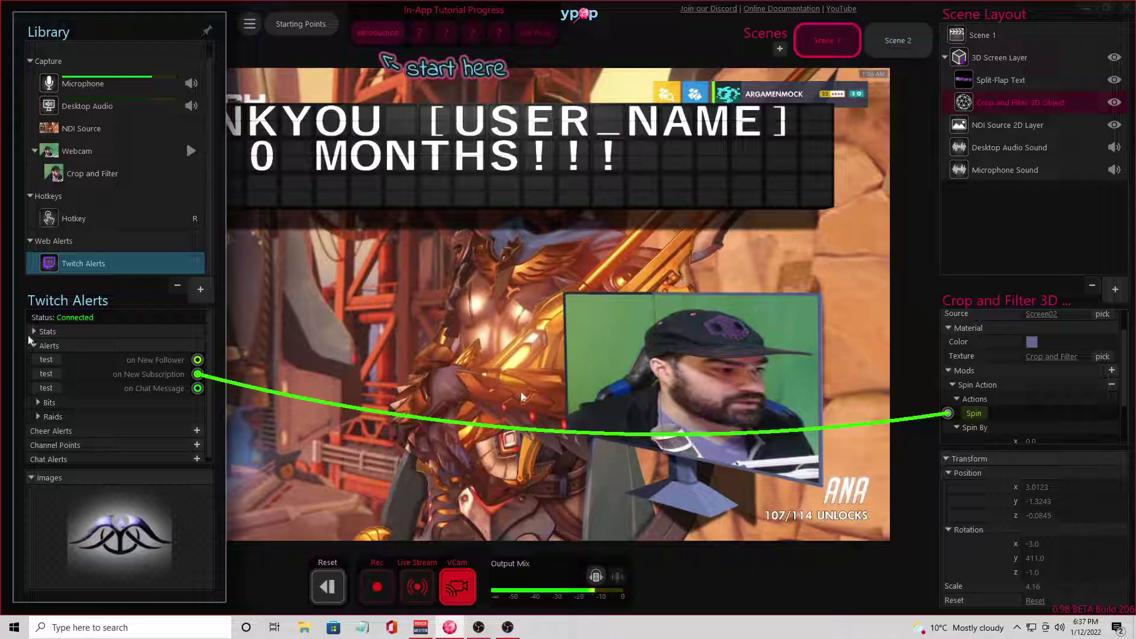
{"action": "left_click", "coordinate": [46, 374]}
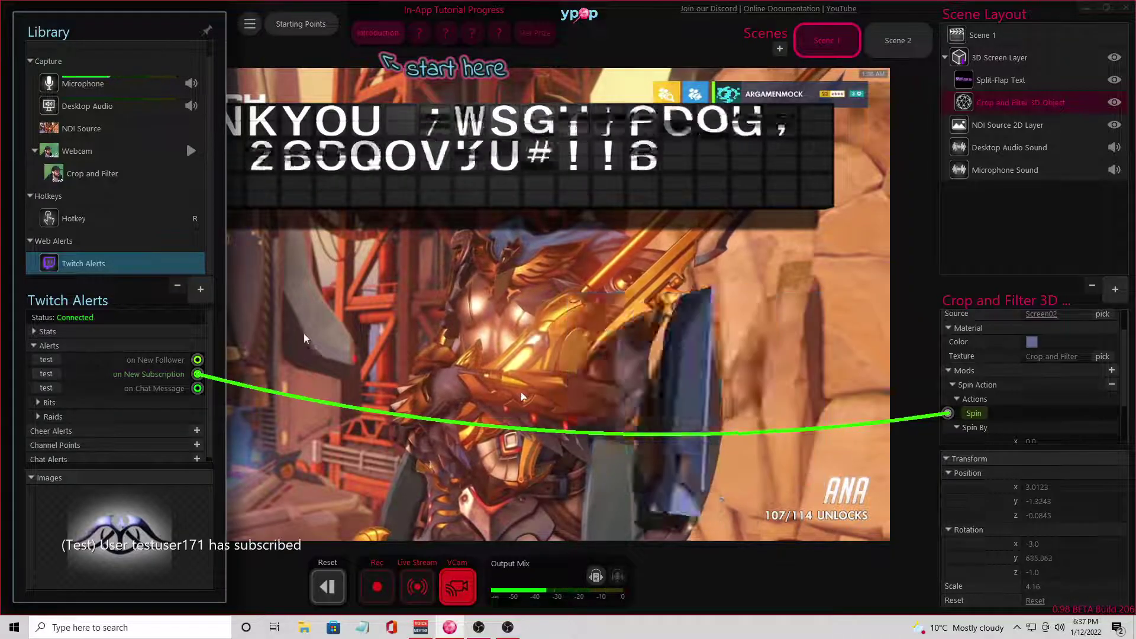
{"action": "left_click", "coordinate": [307, 339]}
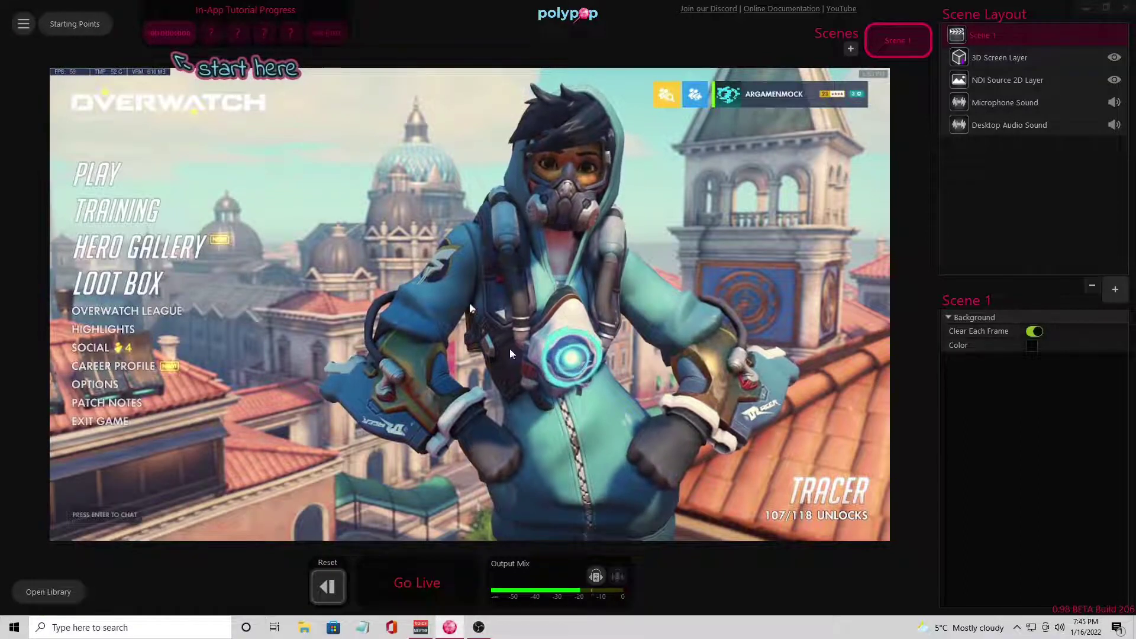
Place the webcam's Crop and Filter source from the library over the lower-right part of the scene.
{"action": "left_click", "coordinate": [65, 594]}
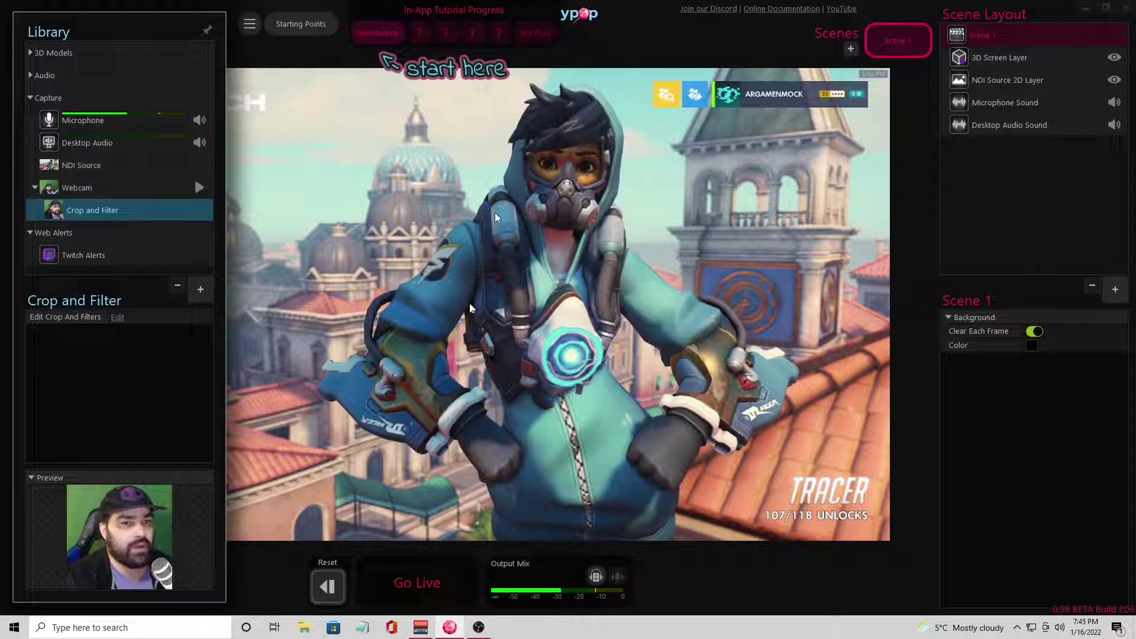
{"action": "mouse_move", "coordinate": [118, 217]}
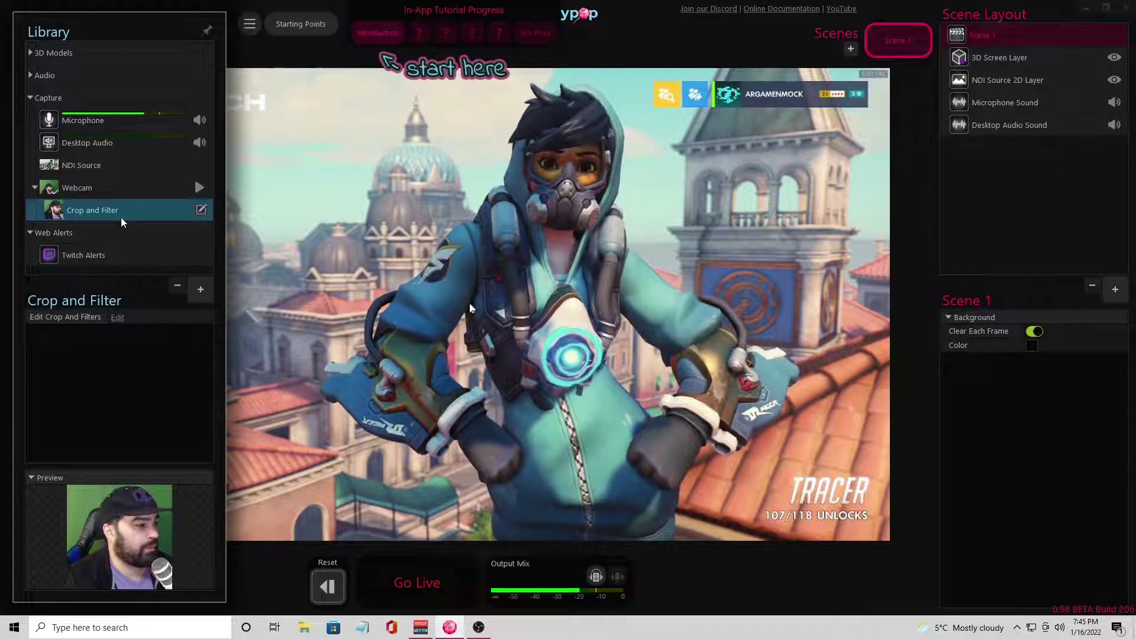
{"action": "left_click_drag", "start_coordinate": [119, 217], "coordinate": [798, 429]}
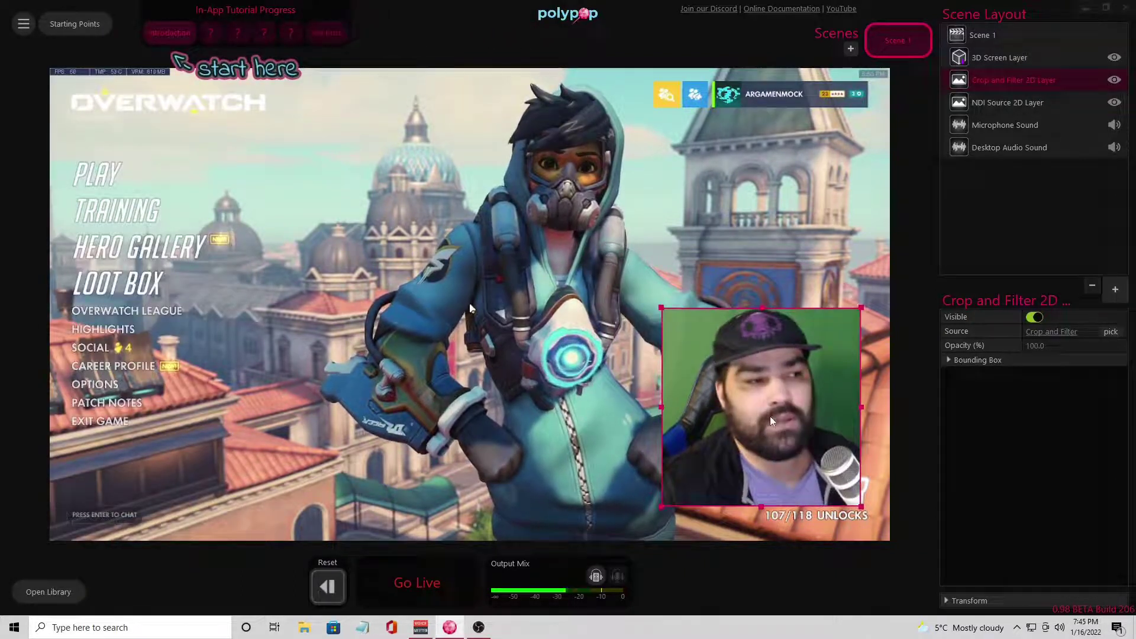
Open the webcam's Crop and Filter for editing and add a Chroma Key filter to it.
{"action": "left_click", "coordinate": [53, 591]}
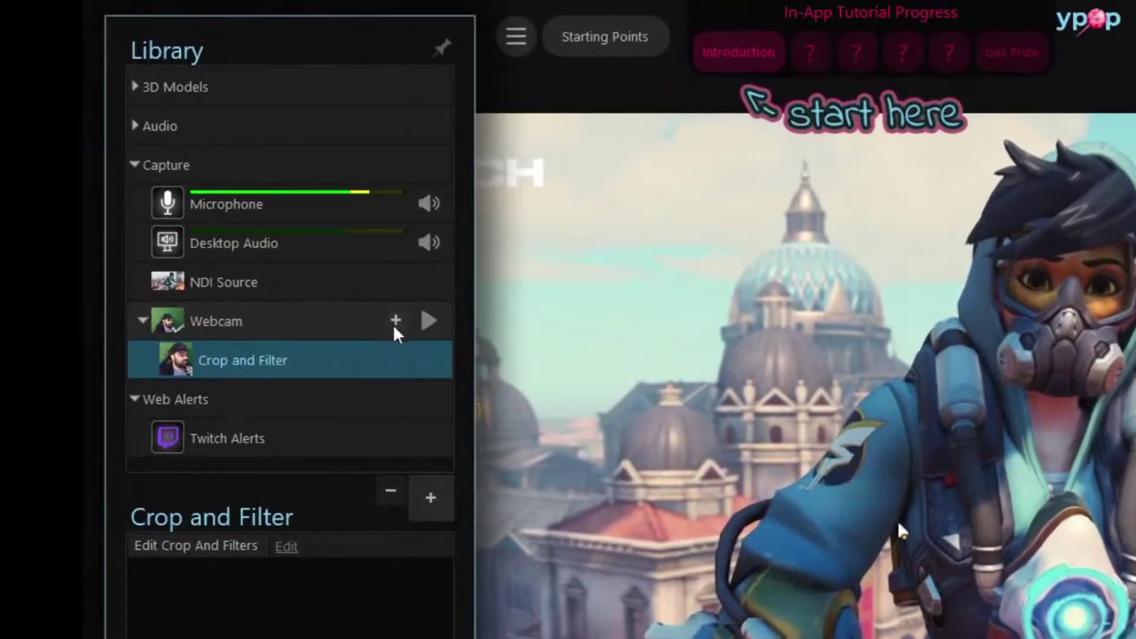
{"action": "mouse_move", "coordinate": [285, 268]}
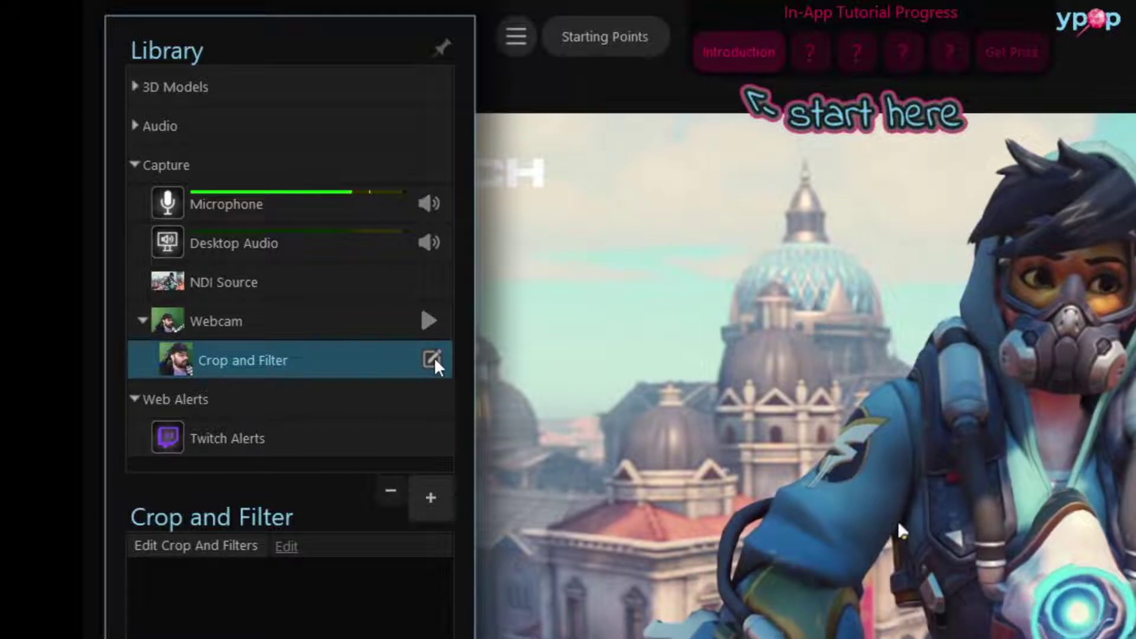
{"action": "mouse_move", "coordinate": [398, 321]}
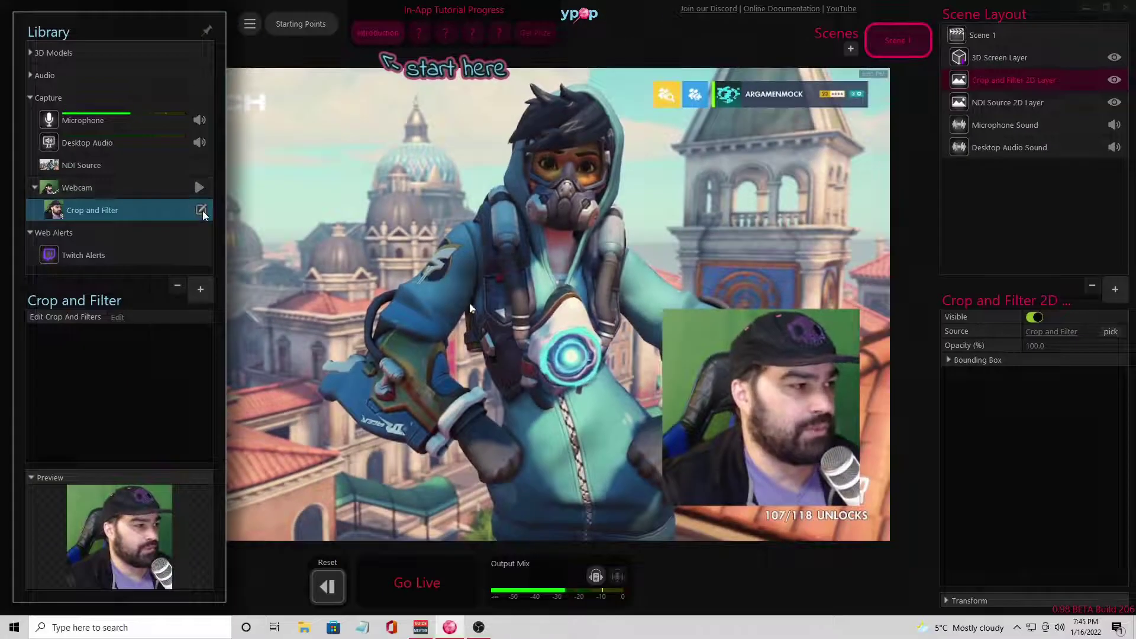
{"action": "left_click", "coordinate": [432, 362]}
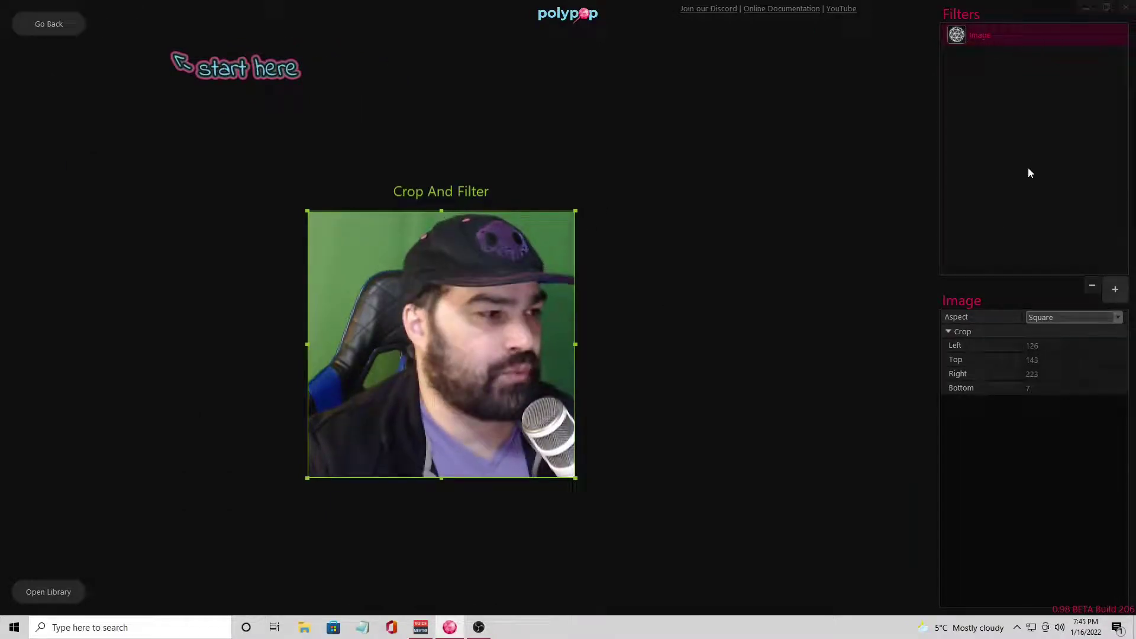
{"action": "left_click", "coordinate": [1108, 292]}
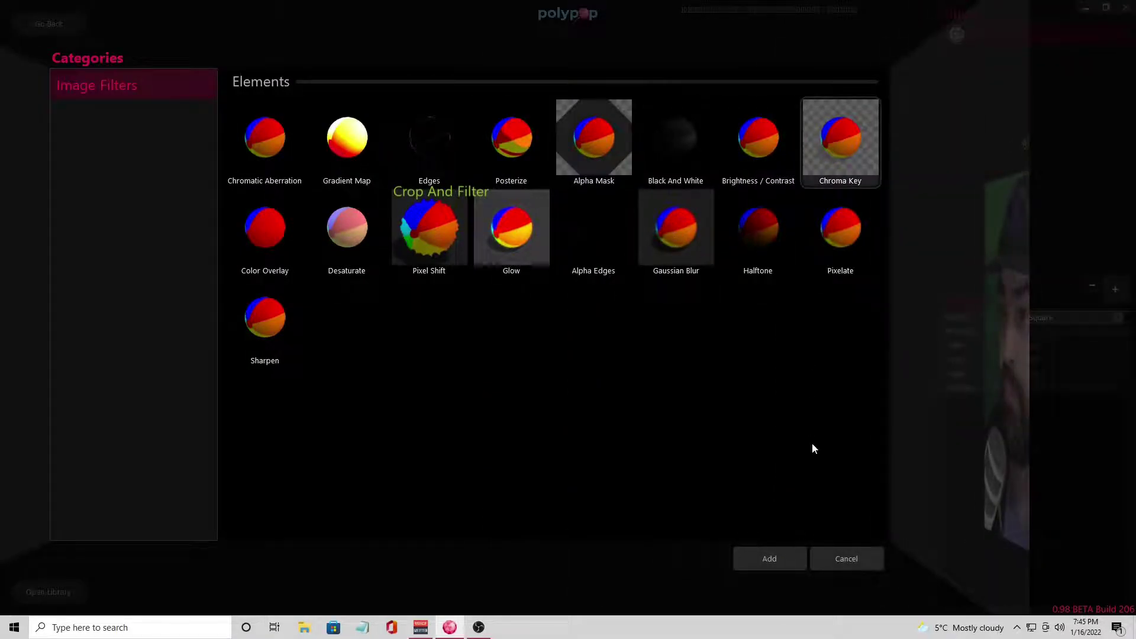
{"action": "left_click", "coordinate": [769, 558]}
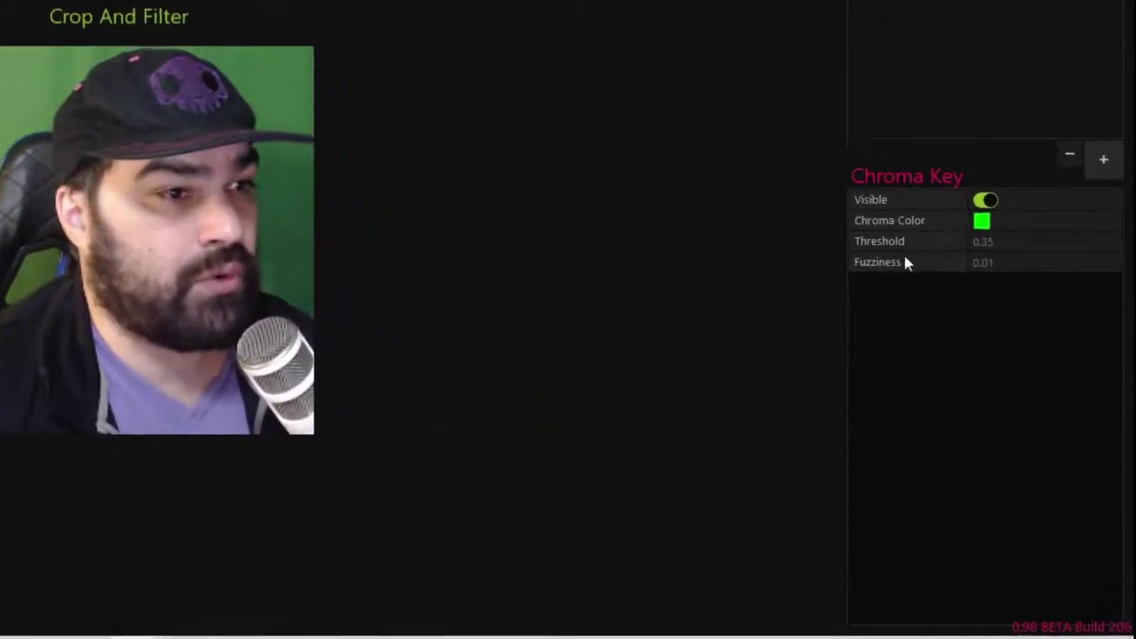
Keep the chroma colour at pure green and adjust the key to a threshold of about 0.40 and a fuzziness of about 0.06.
{"action": "left_click", "coordinate": [946, 159]}
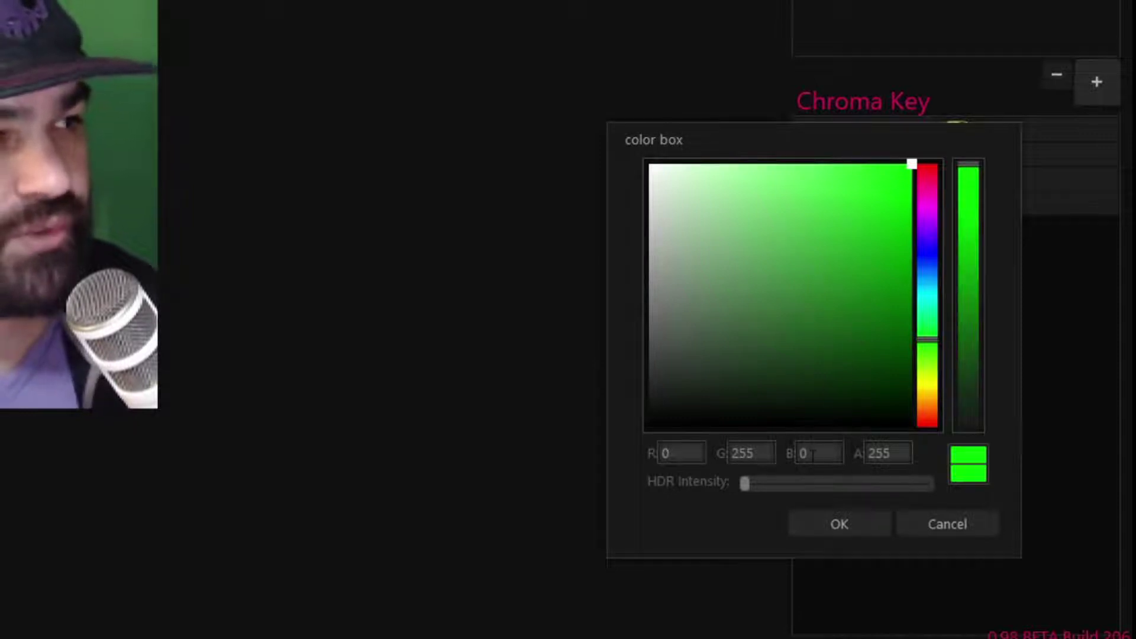
{"action": "left_click", "coordinate": [855, 525]}
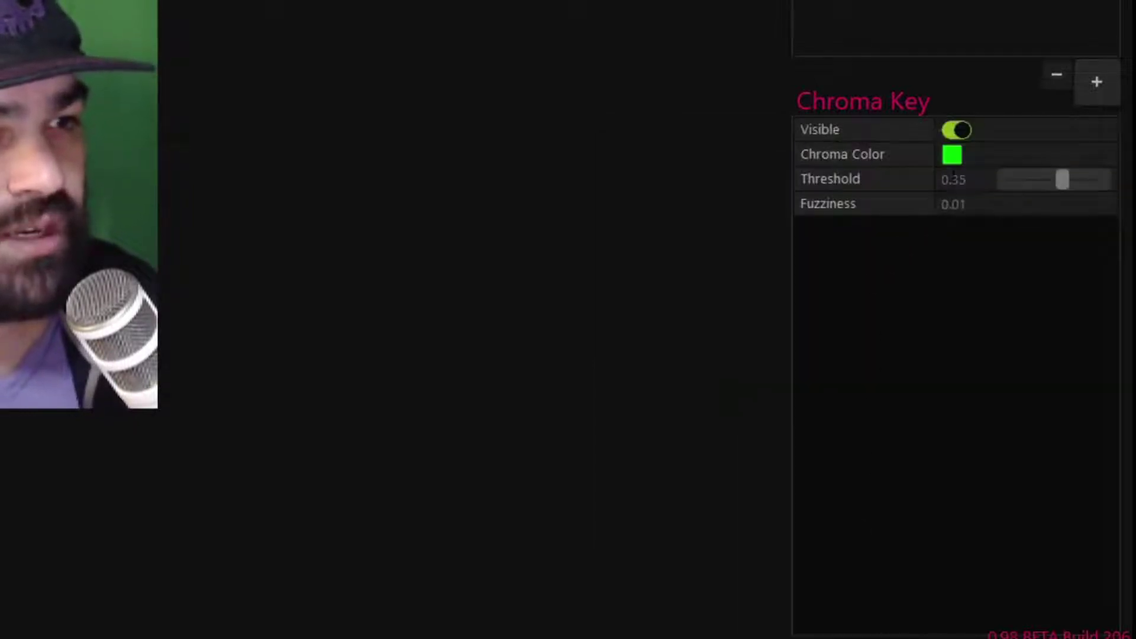
{"action": "left_click_drag", "start_coordinate": [1070, 181], "coordinate": [1097, 188]}
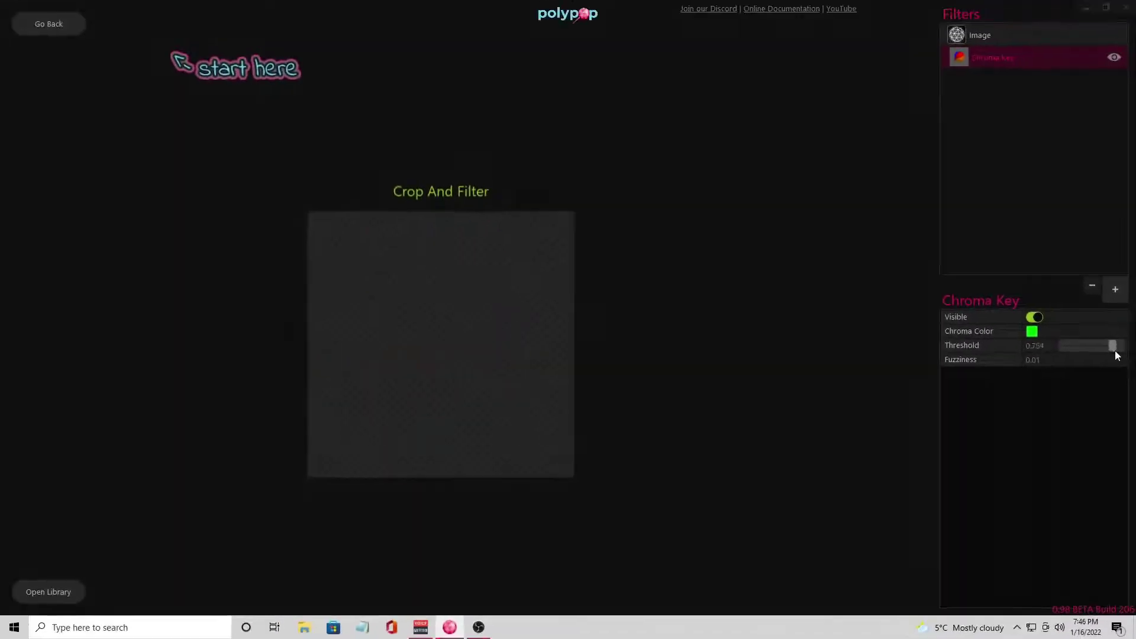
{"action": "left_click_drag", "start_coordinate": [1115, 350], "coordinate": [1102, 349]}
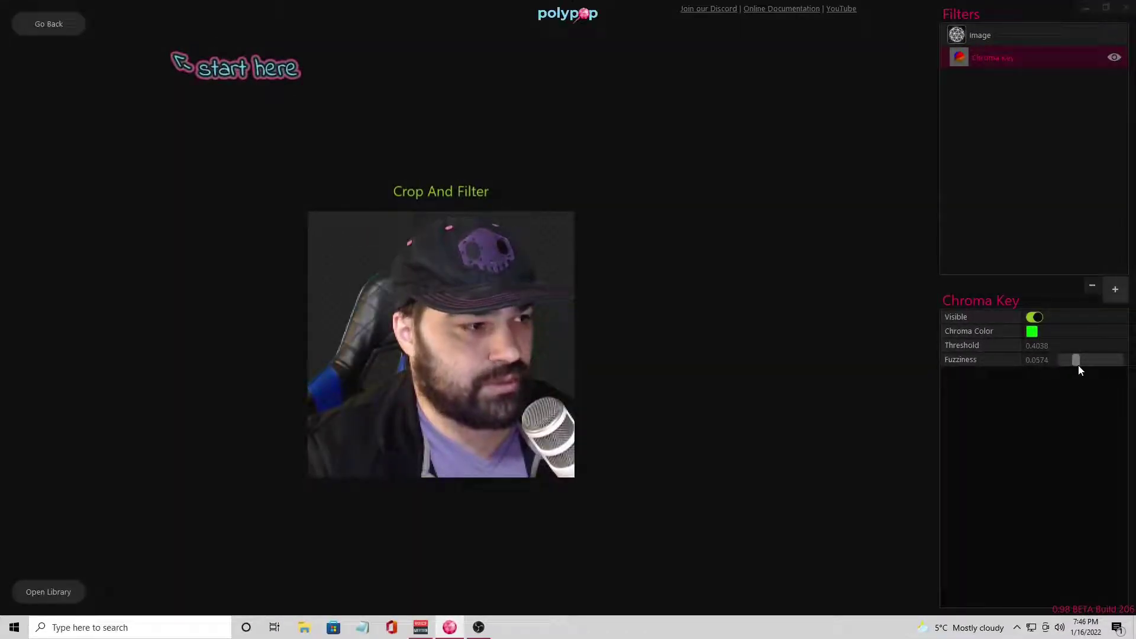
Return to the scene and move the keyed webcam layer flush into the scene's lower-right corner.
{"action": "left_click", "coordinate": [83, 27]}
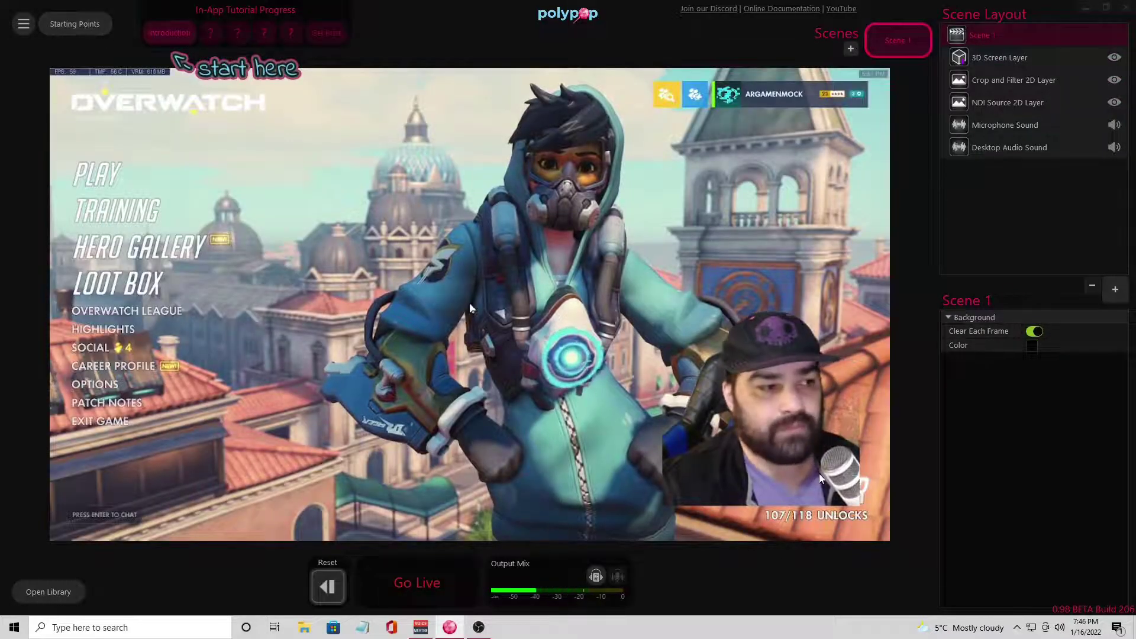
{"action": "left_click", "coordinate": [714, 402]}
{"action": "left_click_drag", "start_coordinate": [714, 402], "coordinate": [743, 436]}
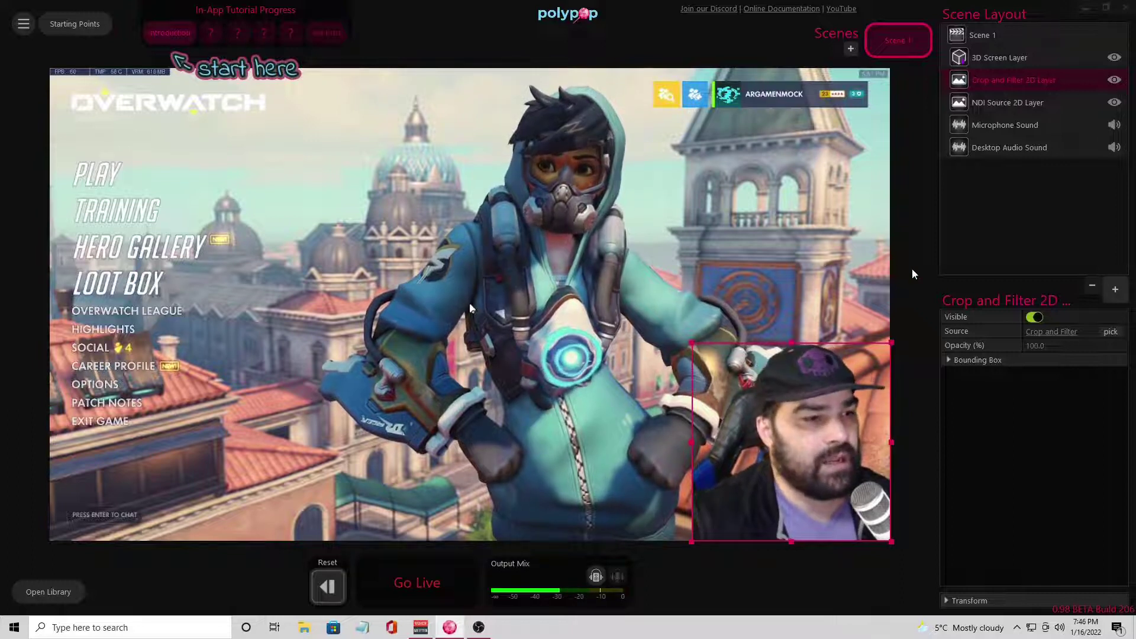
{"action": "left_click", "coordinate": [1114, 289]}
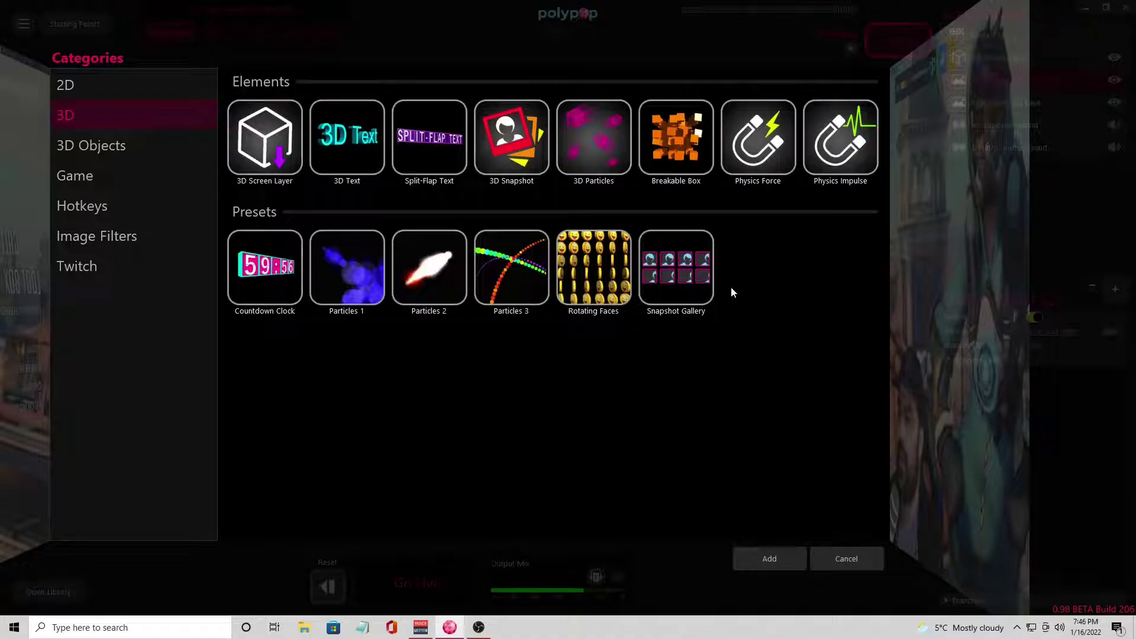
{"action": "left_click", "coordinate": [609, 151]}
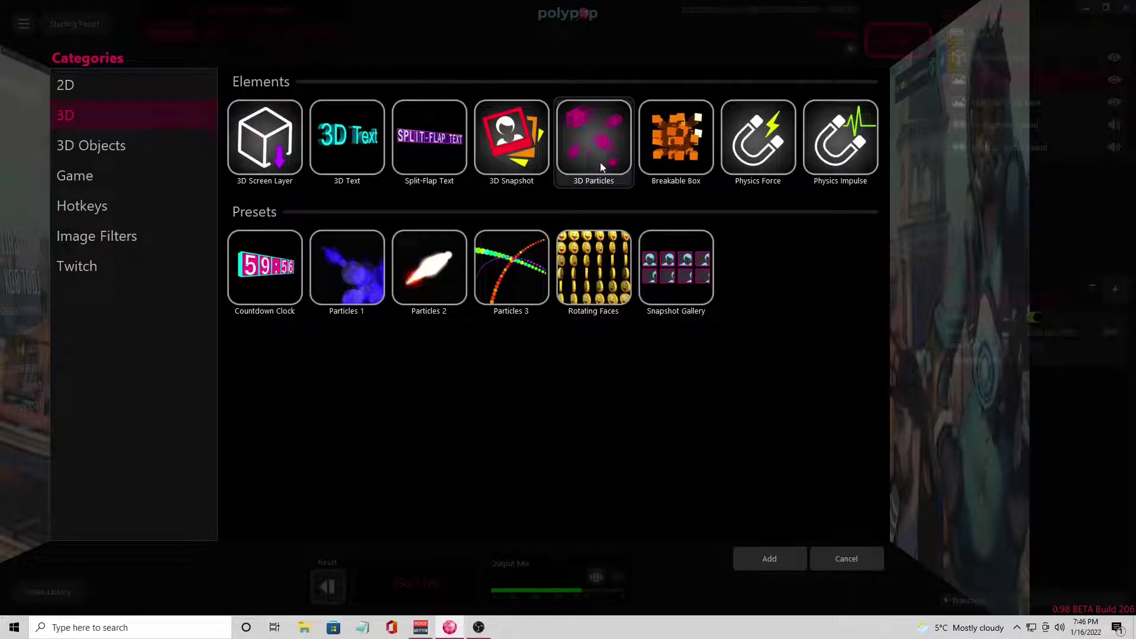
{"action": "left_click", "coordinate": [846, 559]}
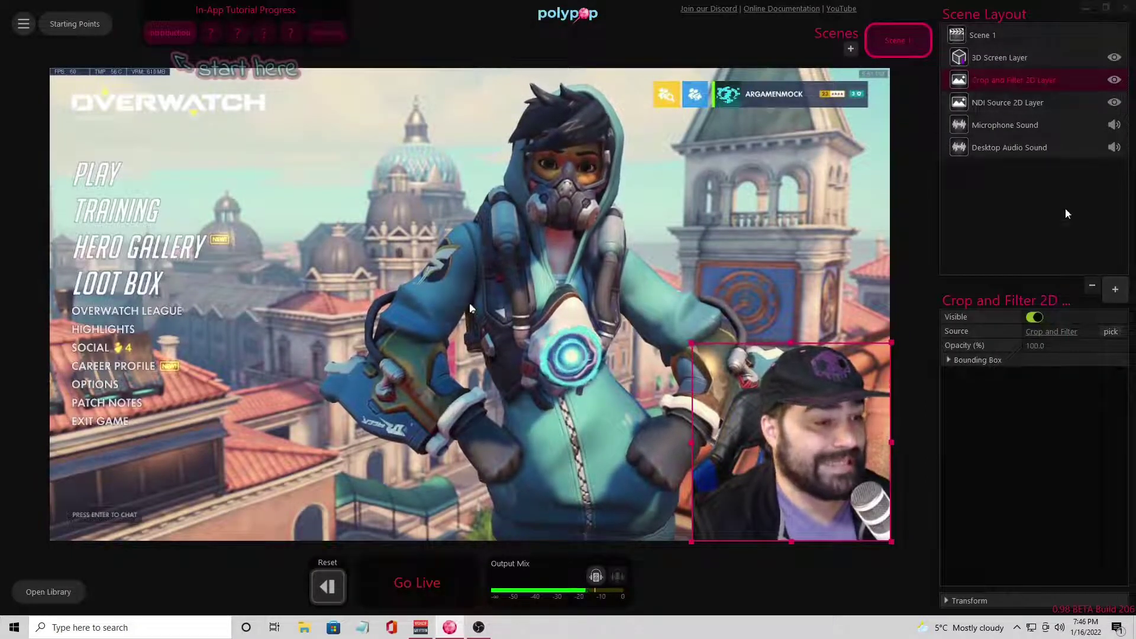
Add a 3D Particles element to the 3D Screen Layer and emit a test burst.
{"action": "left_click", "coordinate": [1115, 289]}
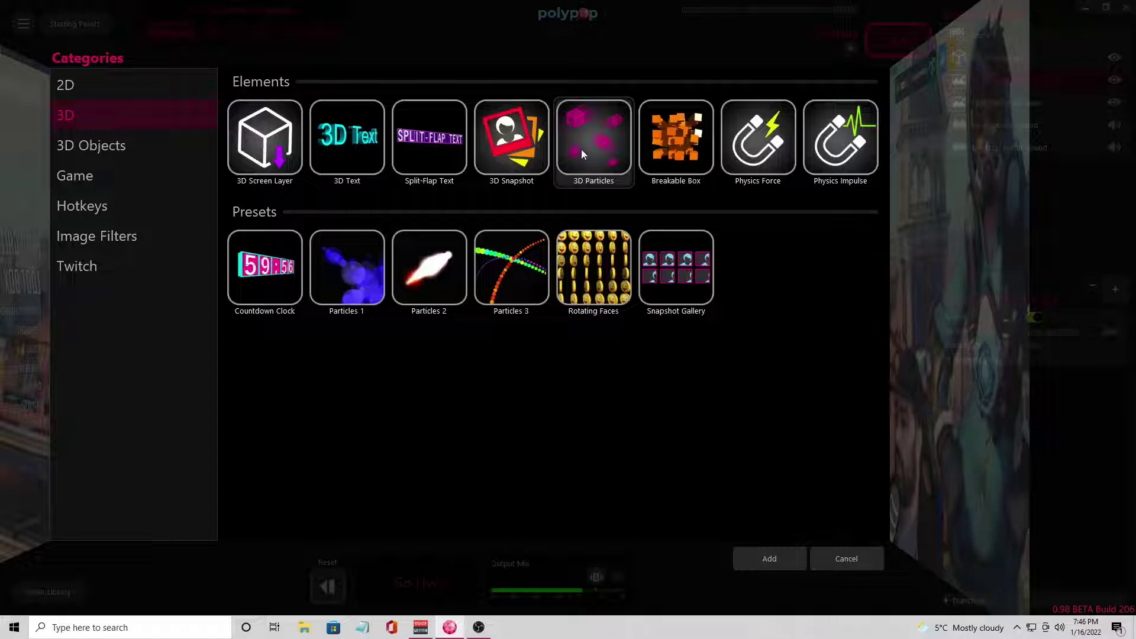
{"action": "left_click", "coordinate": [738, 551]}
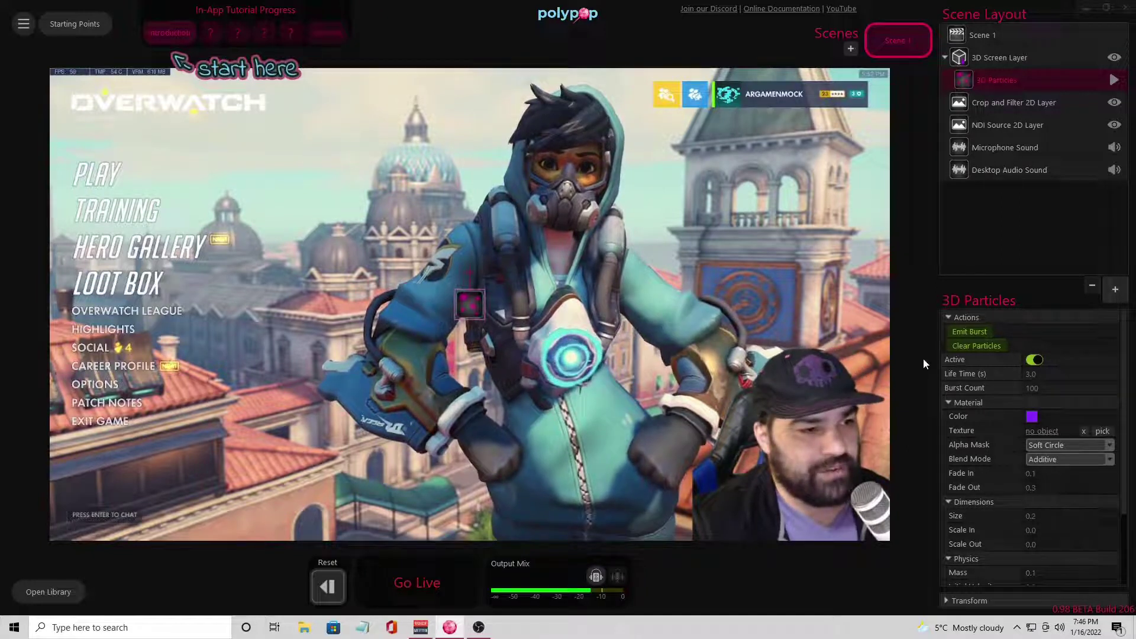
{"action": "left_click", "coordinate": [969, 336]}
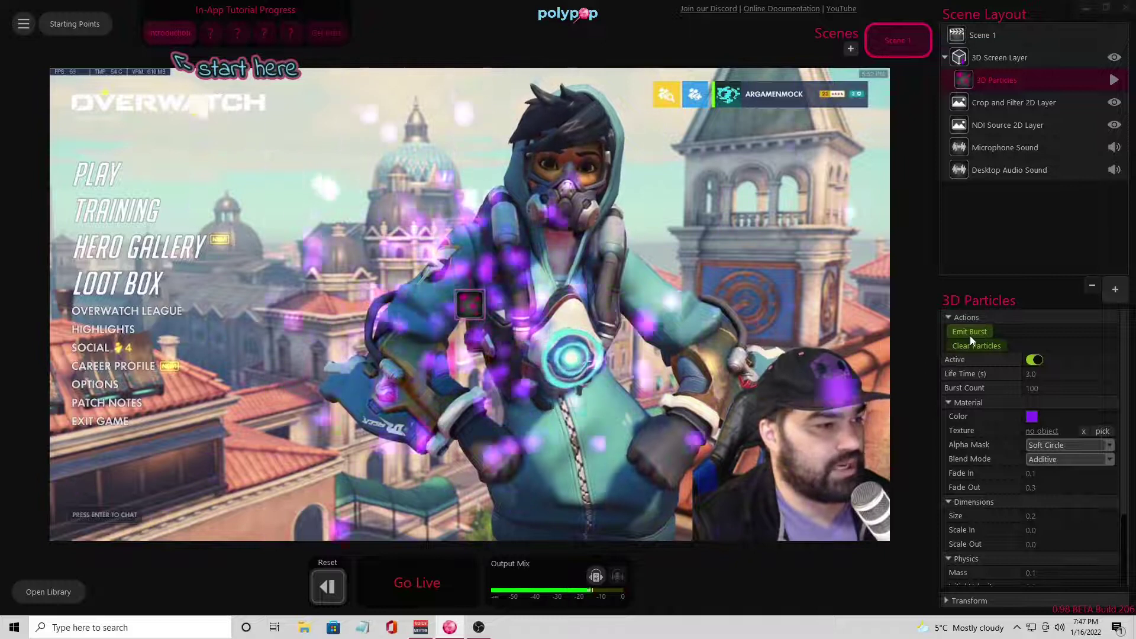
{"action": "left_click", "coordinate": [1082, 445]}
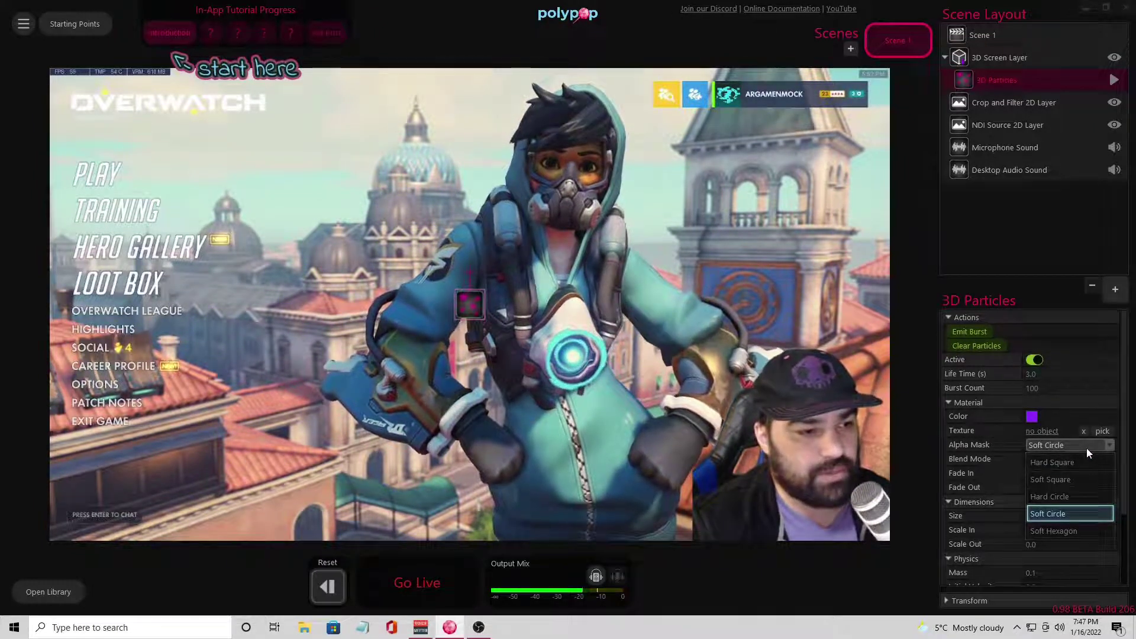
{"action": "left_click", "coordinate": [1087, 449]}
{"action": "scroll", "coordinate": [1120, 497], "scroll_direction": "down", "scroll_amount": 2}
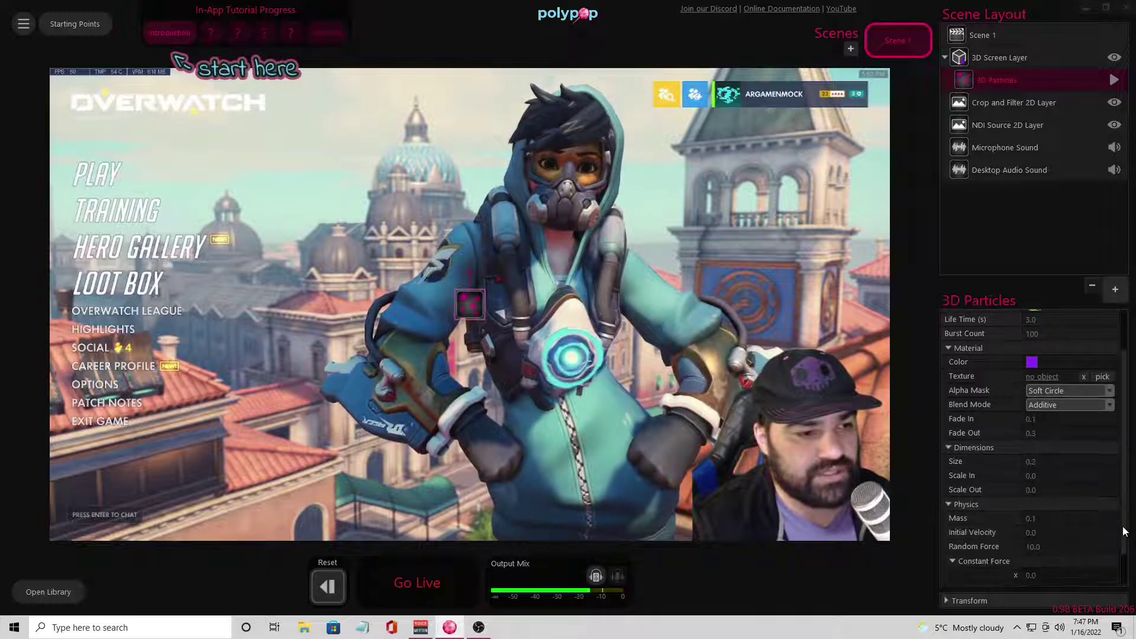
{"action": "scroll", "coordinate": [1122, 521], "scroll_direction": "up", "scroll_amount": 2}
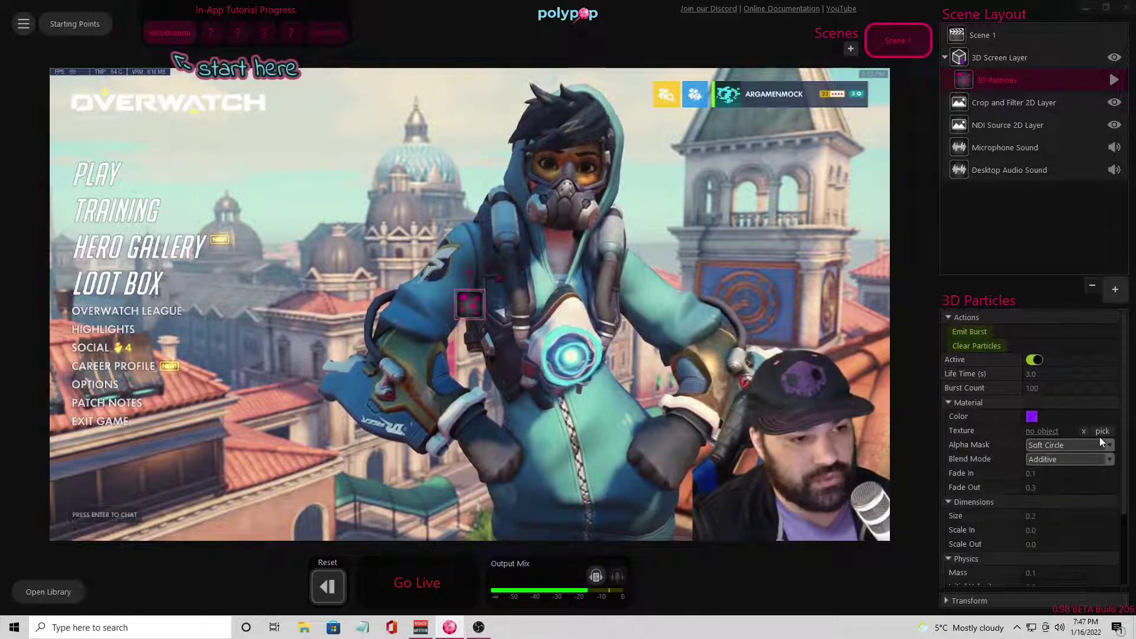
Set the particles' texture to the webcam's Crop and Filter source.
{"action": "left_click", "coordinate": [1037, 430]}
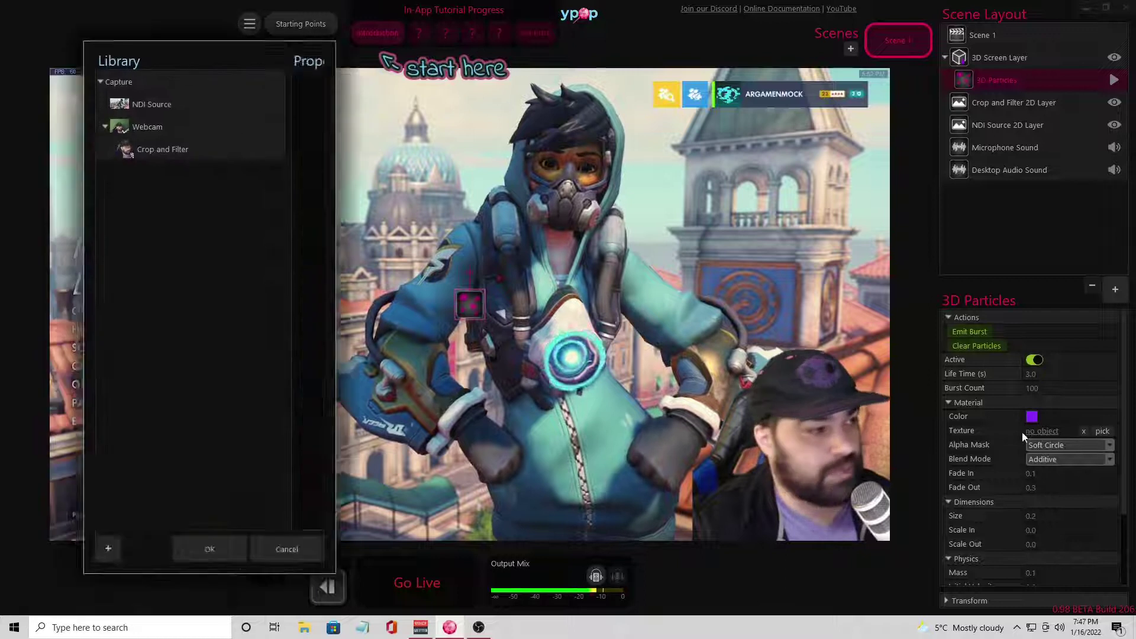
{"action": "left_click", "coordinate": [431, 272]}
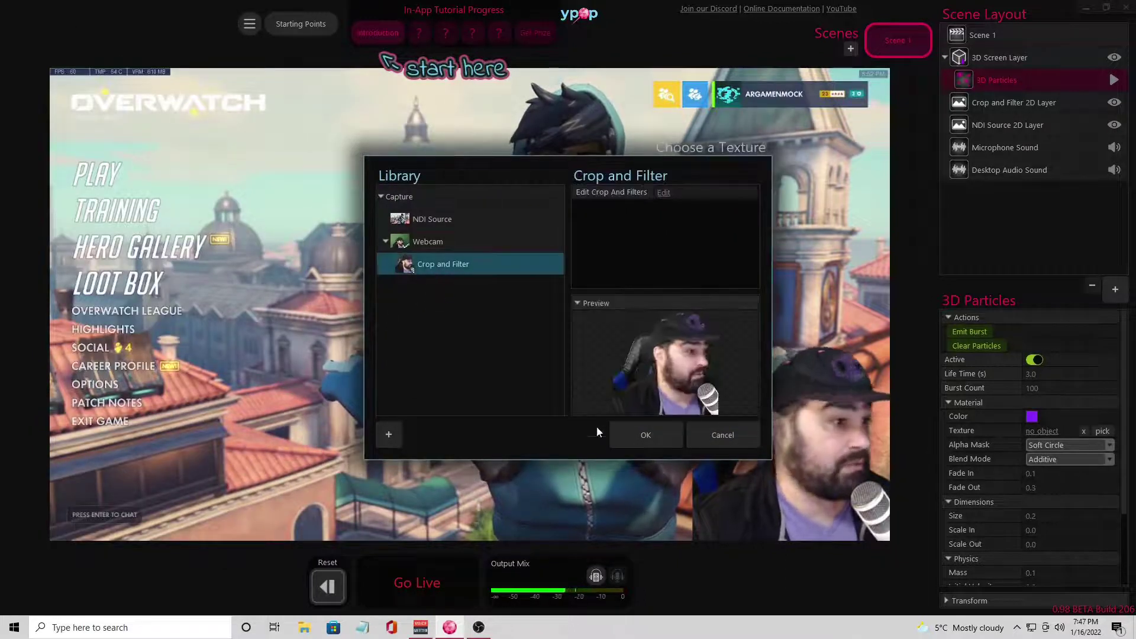
{"action": "left_click", "coordinate": [632, 441]}
Emit several test bursts of the webcam-textured particles and move the emitter up beside the game character's head.
{"action": "left_click", "coordinate": [975, 331]}
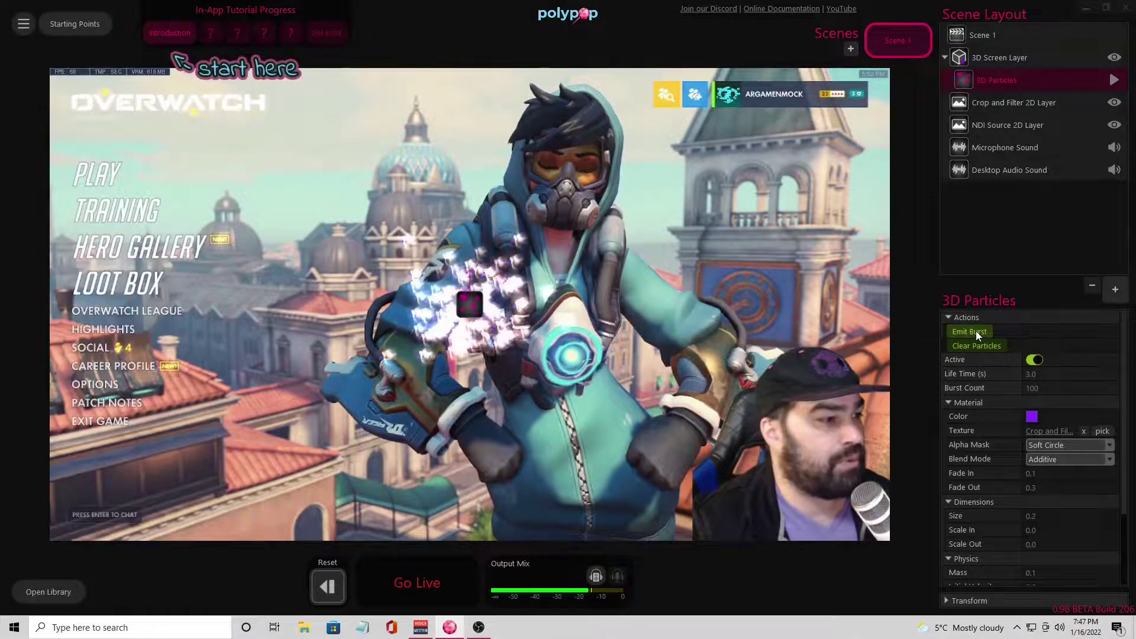
{"action": "left_click", "coordinate": [974, 331]}
{"action": "left_click", "coordinate": [975, 331]}
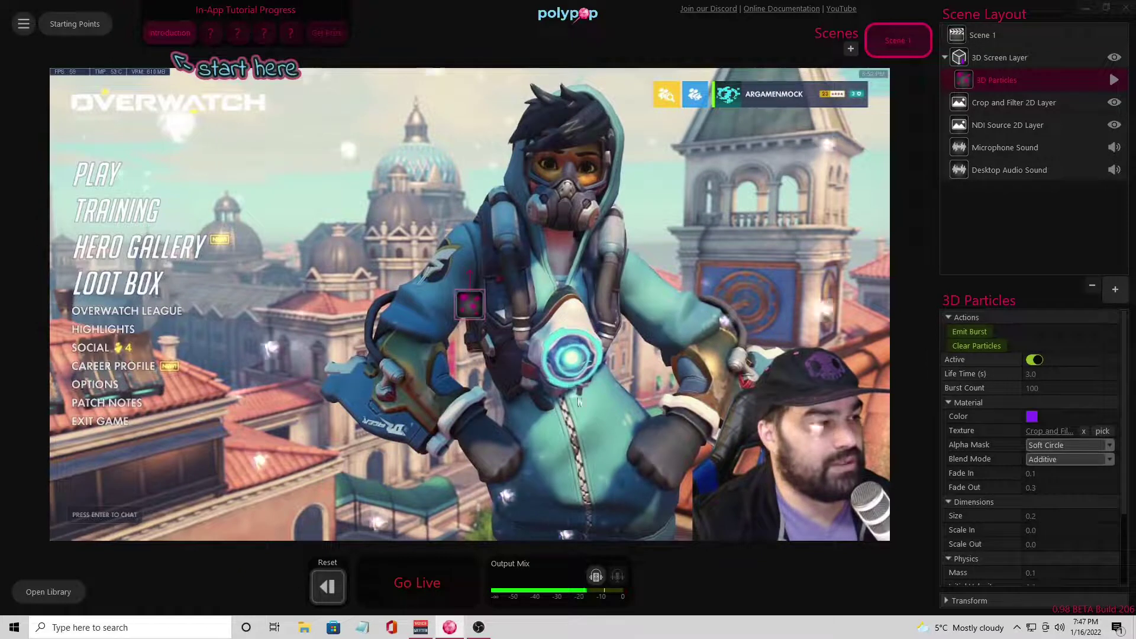
{"action": "left_click_drag", "start_coordinate": [468, 304], "coordinate": [486, 199]}
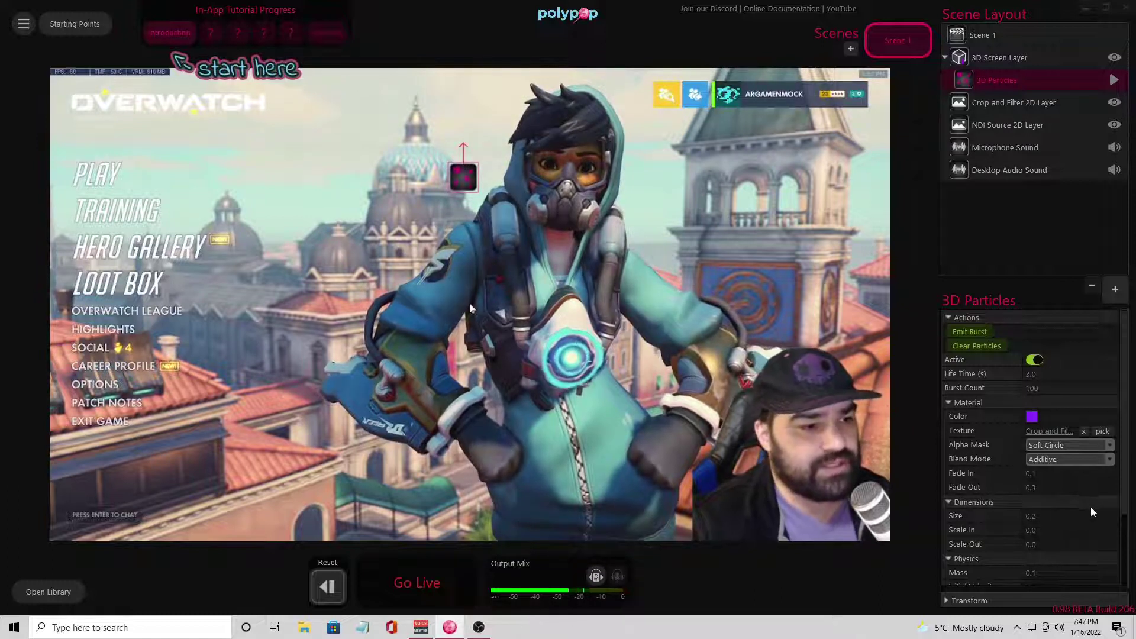
{"action": "left_click_drag", "start_coordinate": [1130, 507], "coordinate": [1134, 569]}
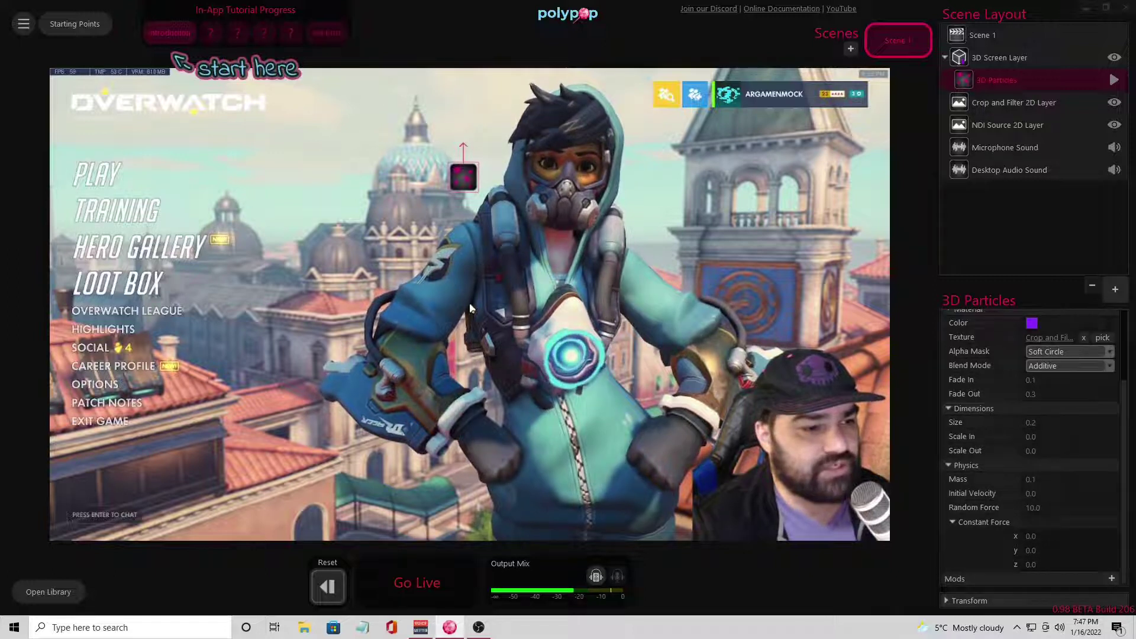
{"action": "left_click", "coordinate": [1111, 580]}
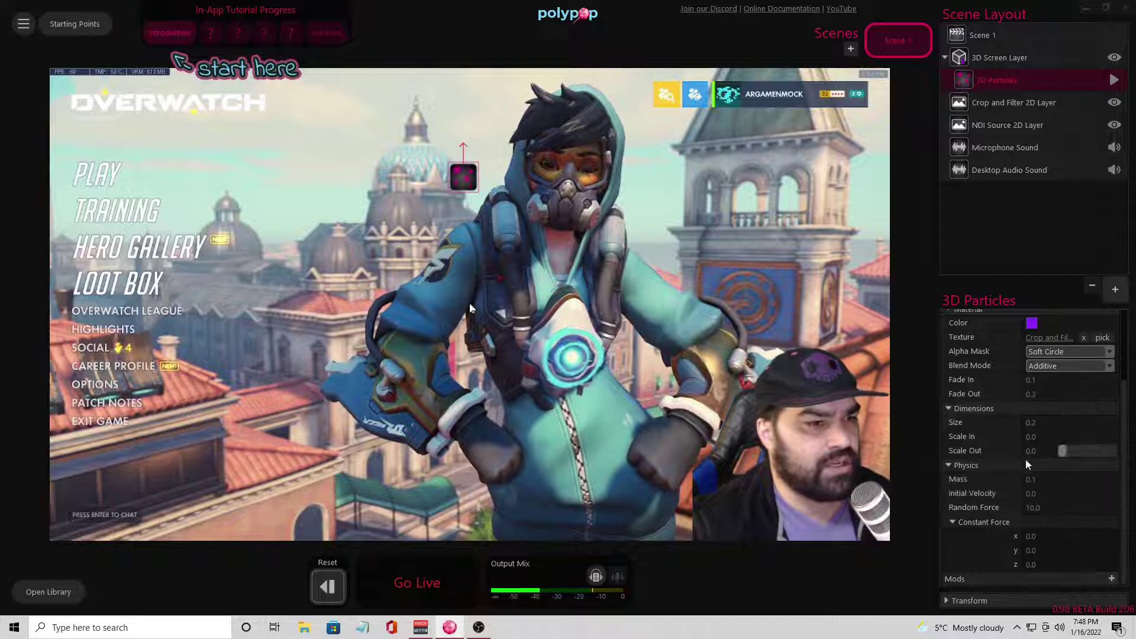
{"action": "scroll", "coordinate": [1115, 360], "scroll_direction": "up", "scroll_amount": 2}
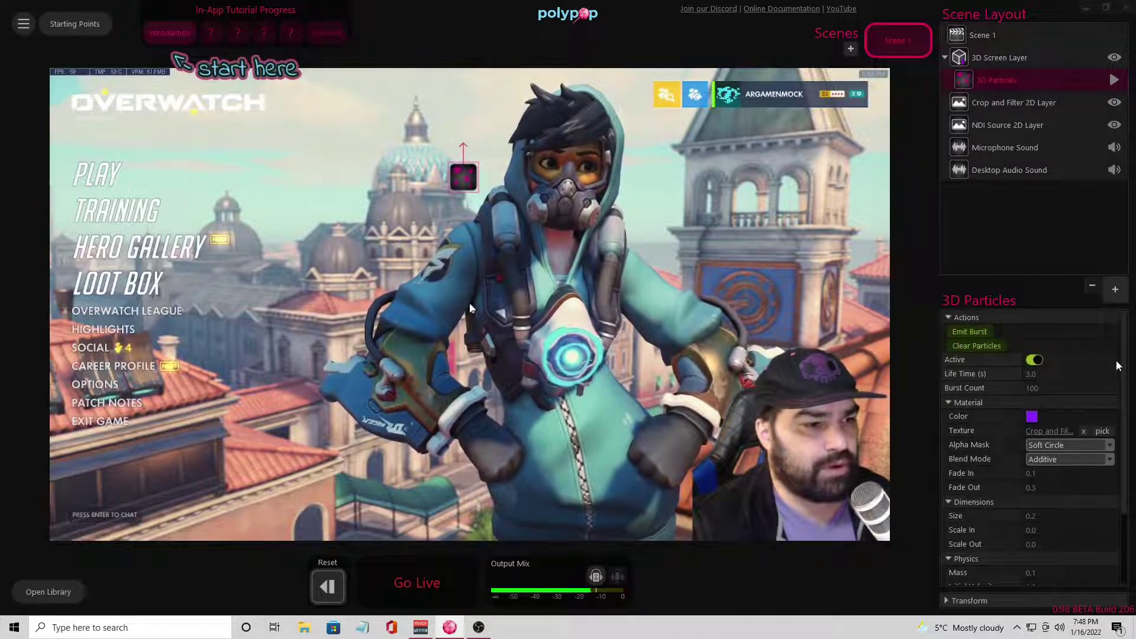
Emit another particle burst and add the Particles 3 preset to the 3D Screen Layer without choosing a source for its target.
{"action": "left_click", "coordinate": [984, 332]}
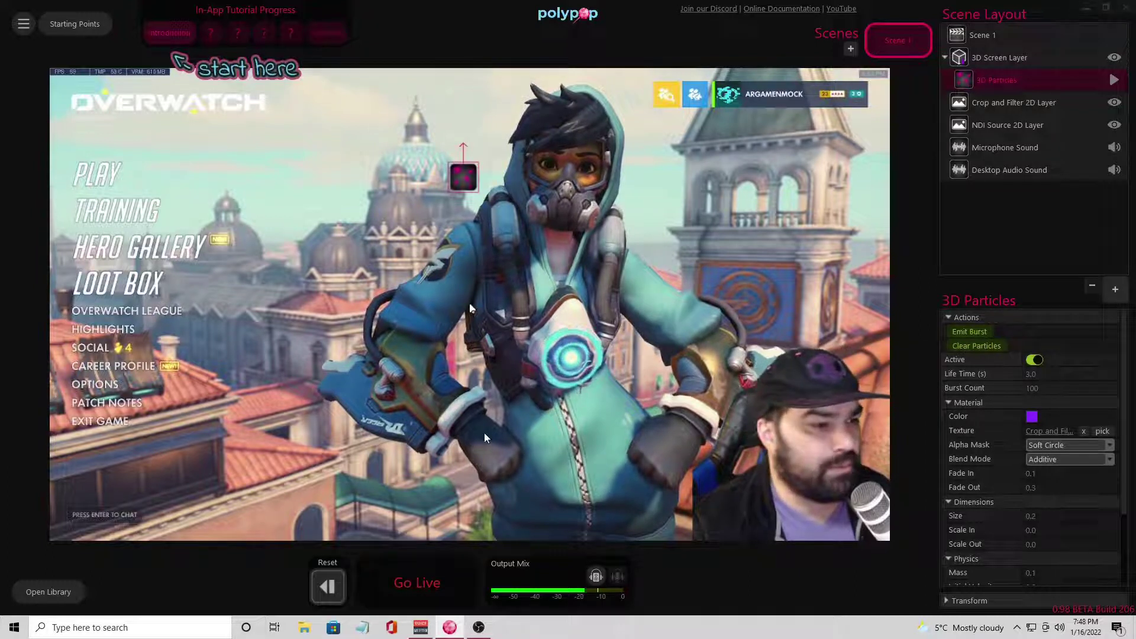
{"action": "left_click", "coordinate": [1116, 290]}
{"action": "left_click", "coordinate": [513, 278]}
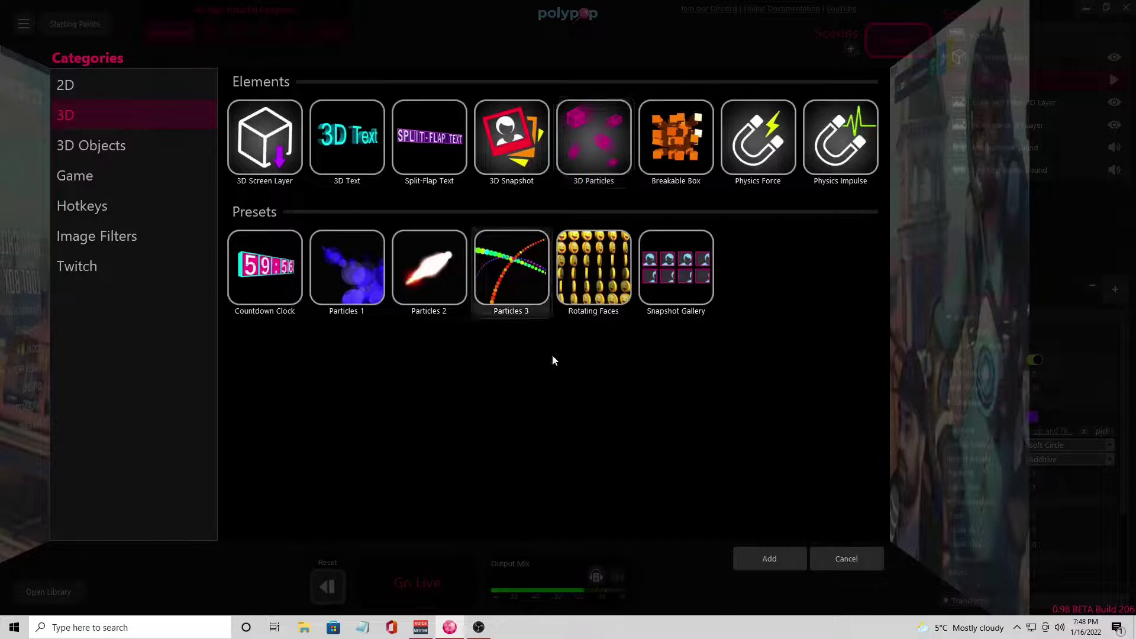
{"action": "left_click", "coordinate": [764, 560]}
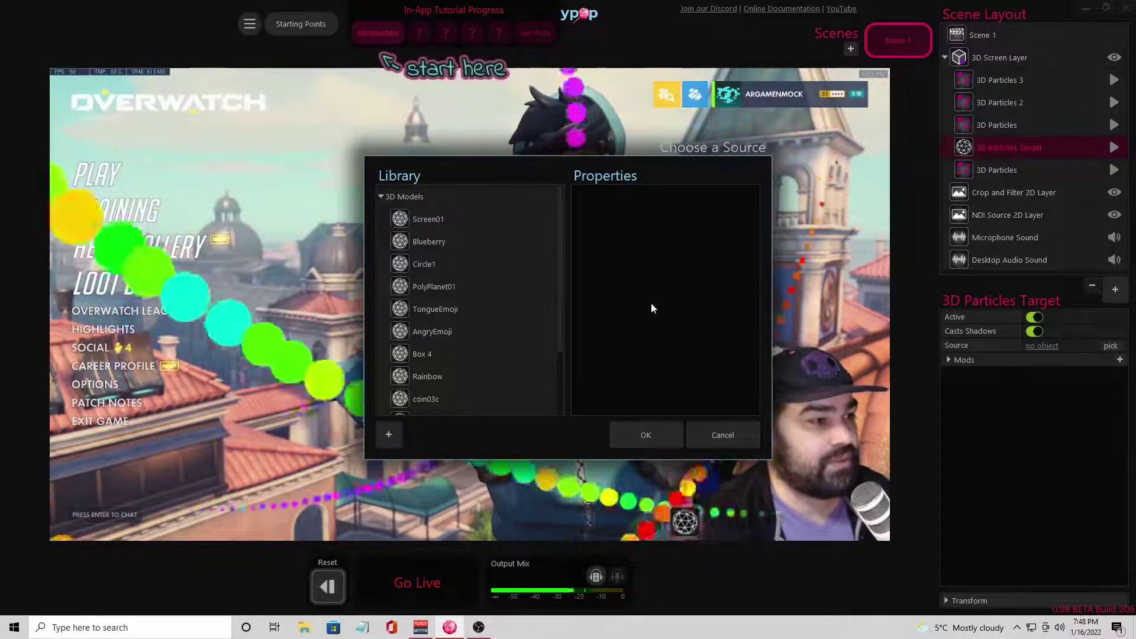
{"action": "left_click", "coordinate": [723, 435]}
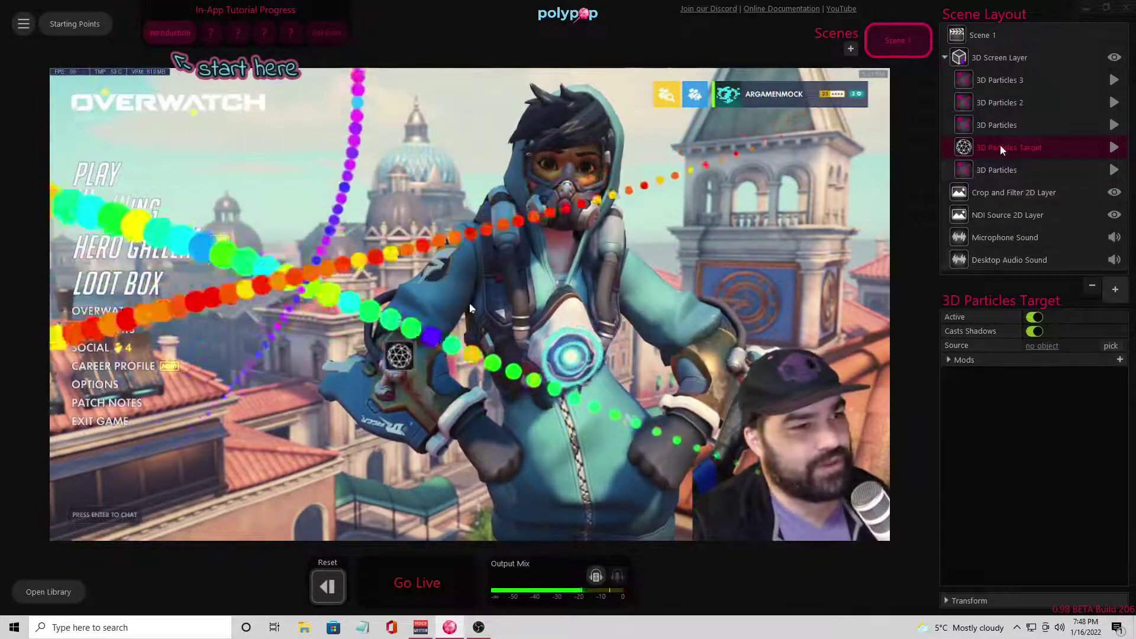
Delete the 3D Particles Target and every particle element in the 3D Screen Layer, including the webcam-textured one.
{"action": "key", "text": "Delete"}
{"action": "left_click", "coordinate": [648, 316]}
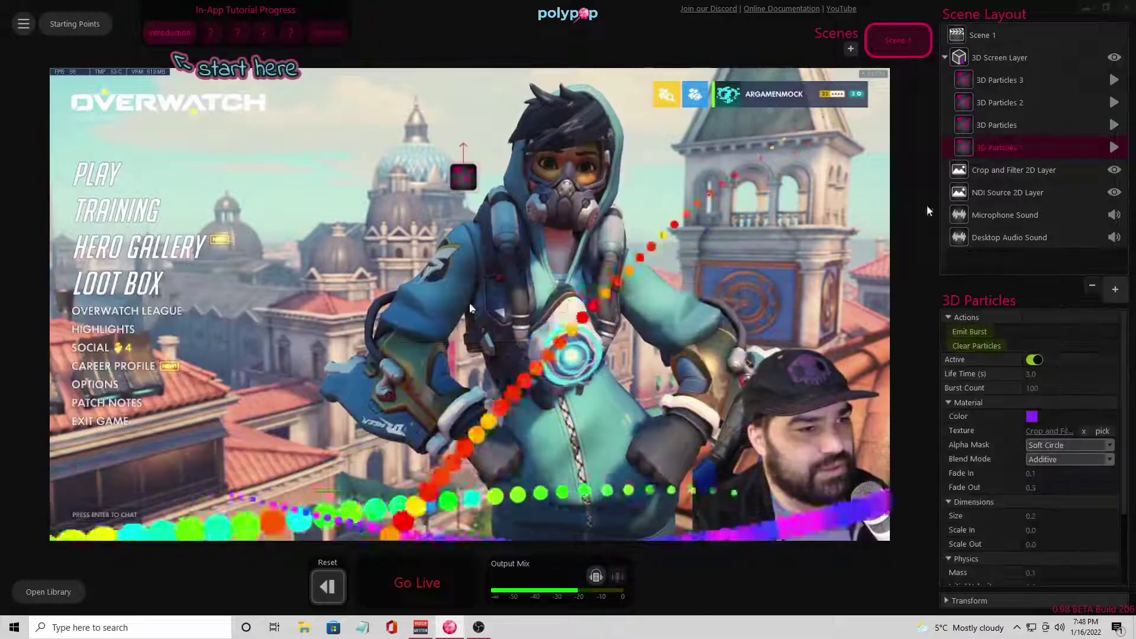
{"action": "key", "text": "Delete"}
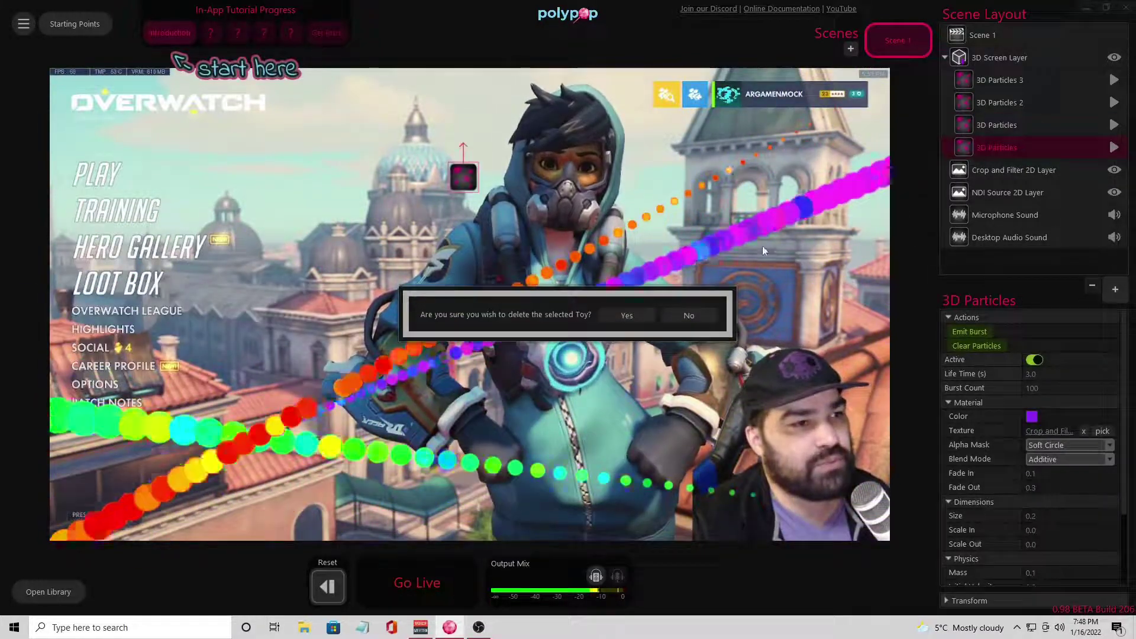
{"action": "left_click", "coordinate": [647, 317]}
{"action": "key", "text": "Delete"}
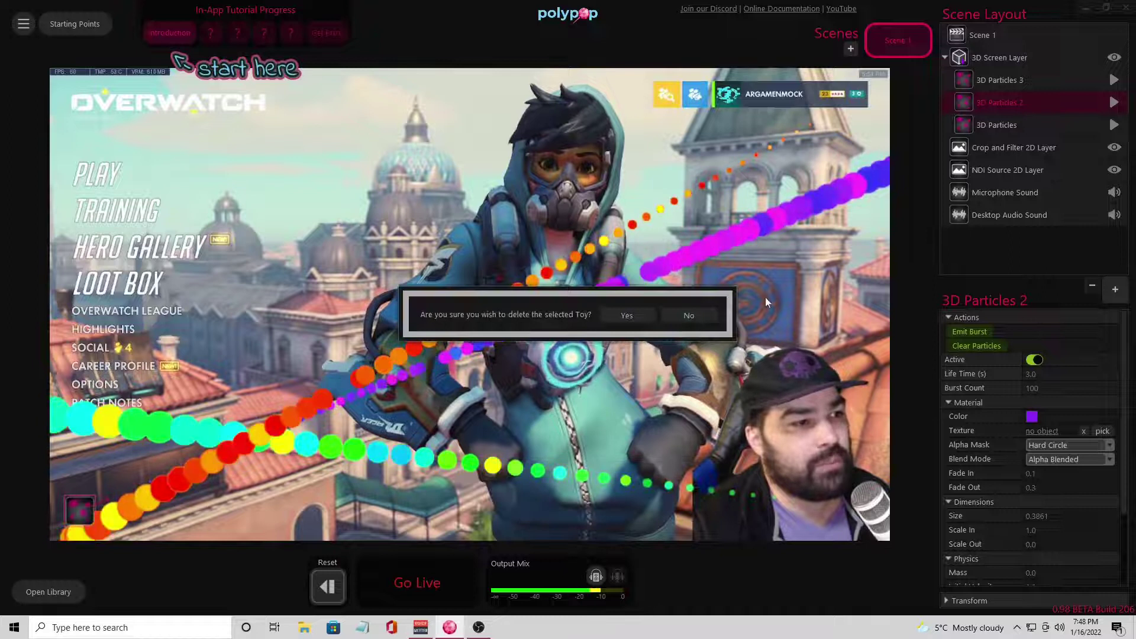
{"action": "left_click", "coordinate": [646, 315]}
{"action": "key", "text": "Delete"}
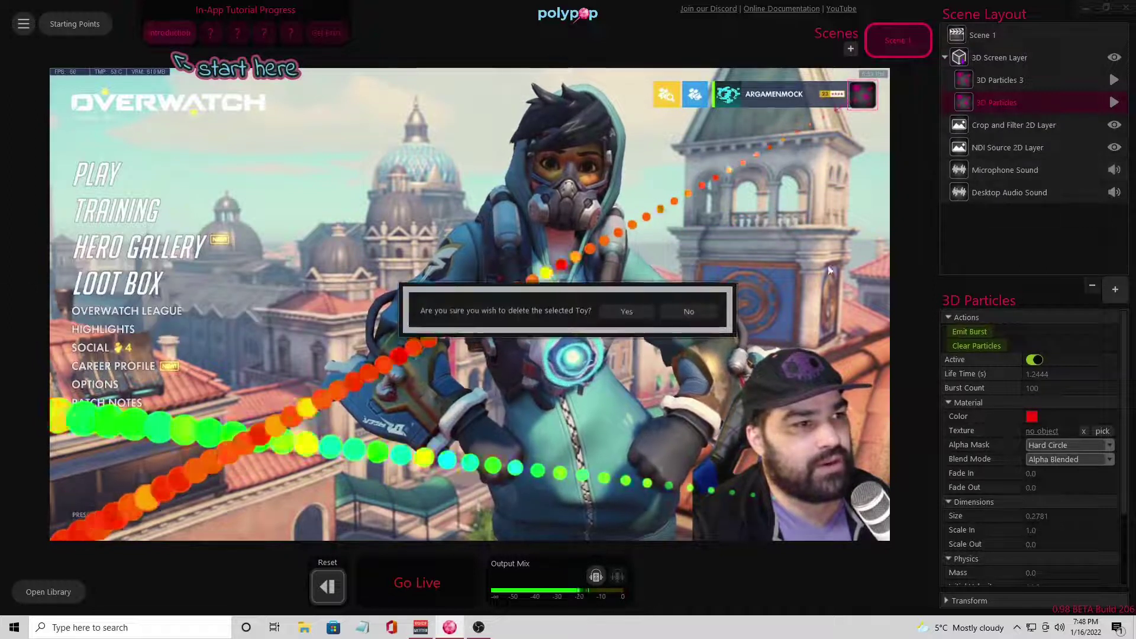
{"action": "left_click", "coordinate": [646, 315]}
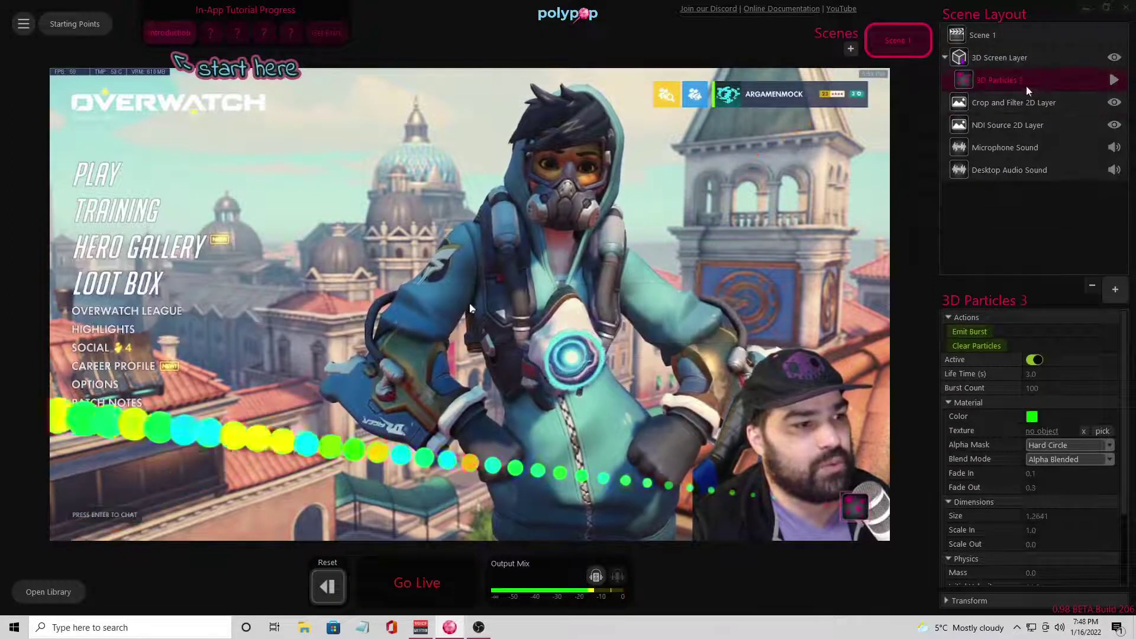
{"action": "key", "text": "Delete"}
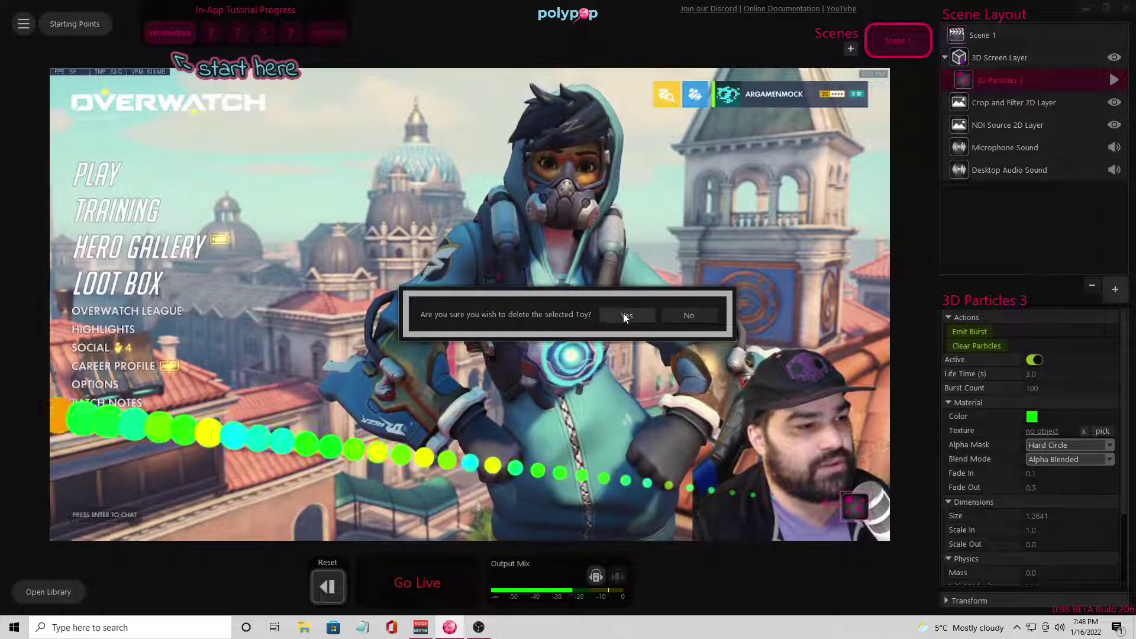
{"action": "left_click", "coordinate": [624, 315]}
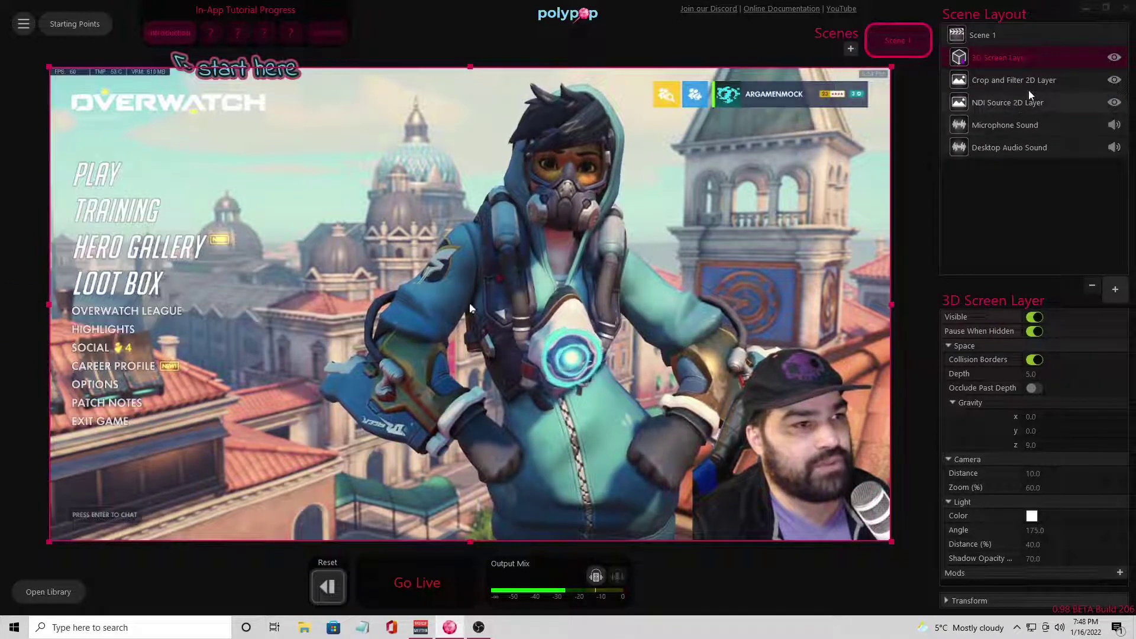
Add a fresh 3D Particles element textured with the webcam's Crop and Filter source and emit a test burst.
{"action": "left_click", "coordinate": [1116, 289]}
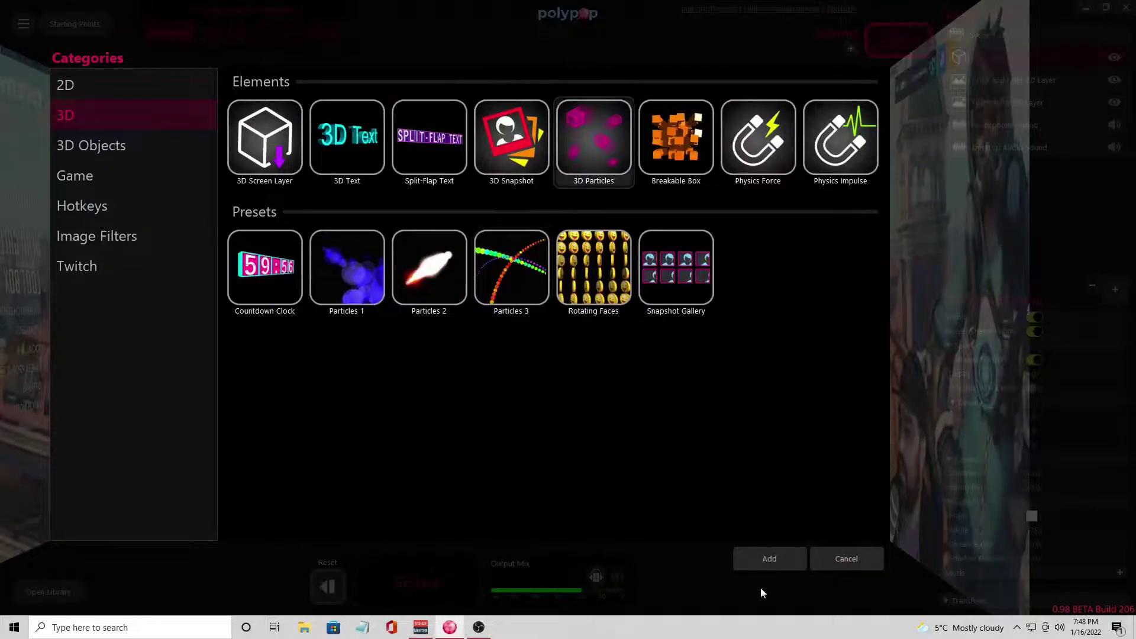
{"action": "left_click", "coordinate": [771, 558]}
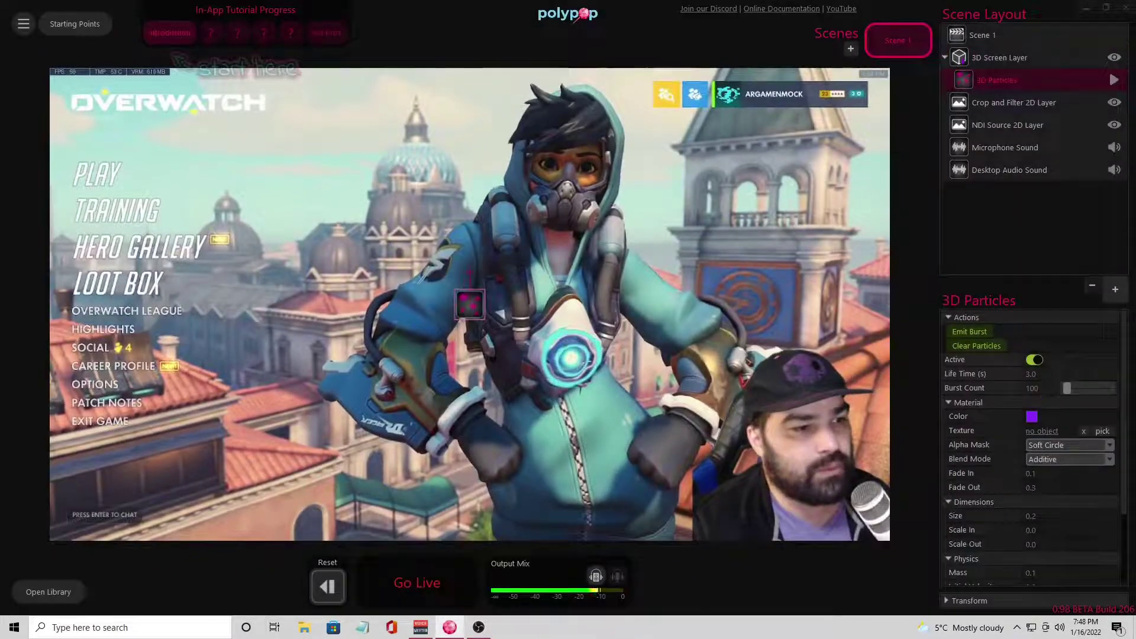
{"action": "left_click", "coordinate": [1049, 433]}
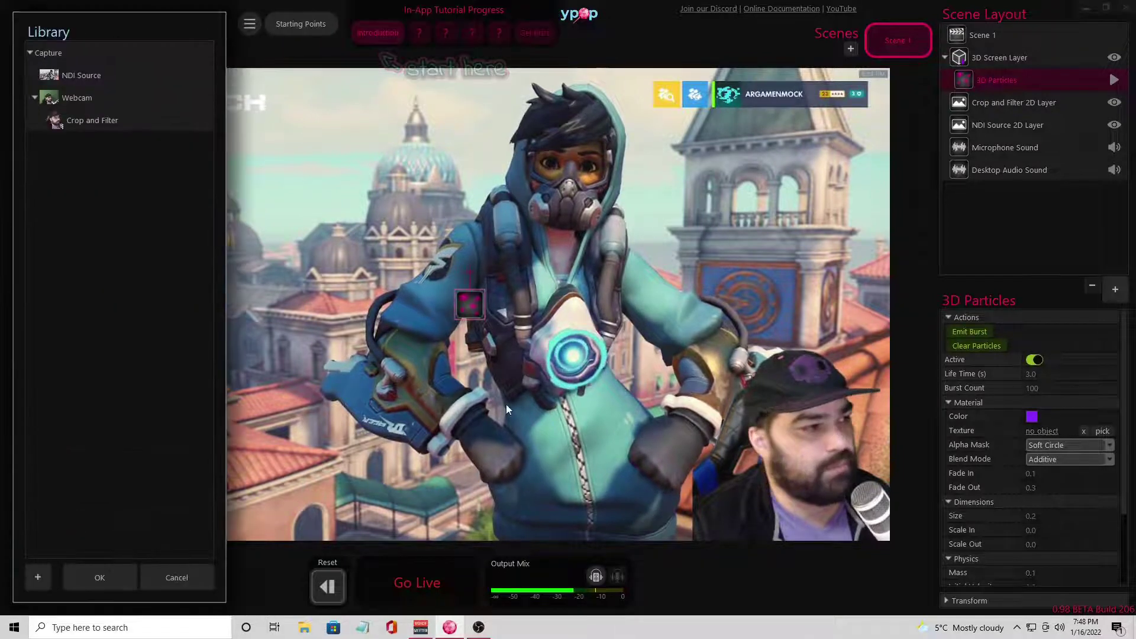
{"action": "left_click", "coordinate": [510, 264]}
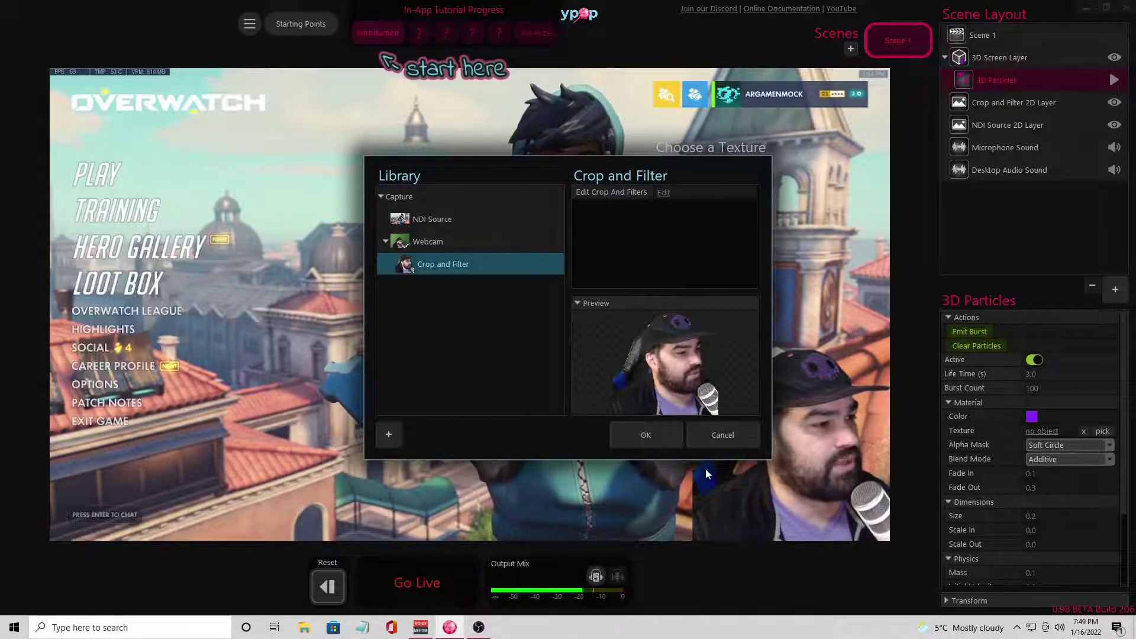
{"action": "left_click", "coordinate": [674, 442]}
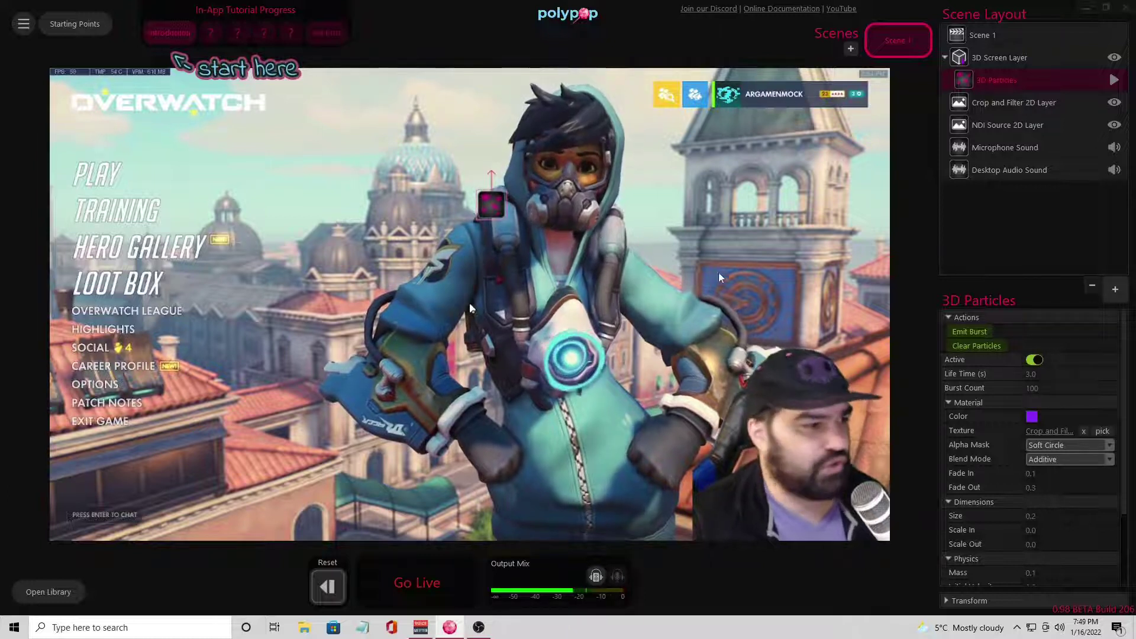
{"action": "left_click", "coordinate": [970, 331]}
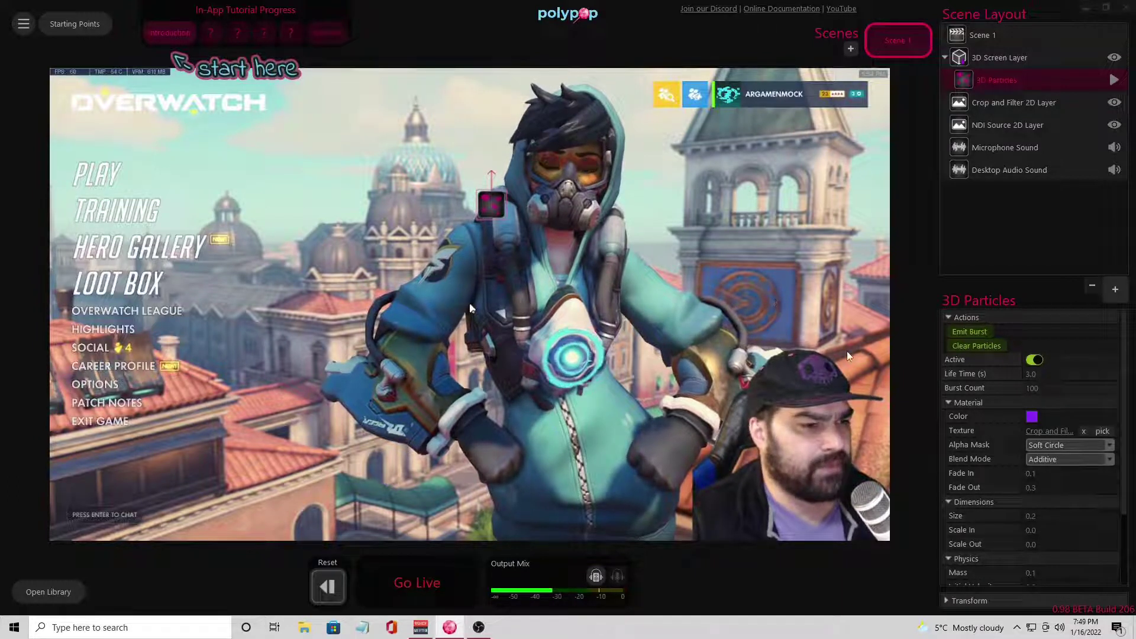
Add the Ruby preset from the 3D objects as a 3D Object Emitter and emit a burst of rubies.
{"action": "left_click", "coordinate": [1112, 296]}
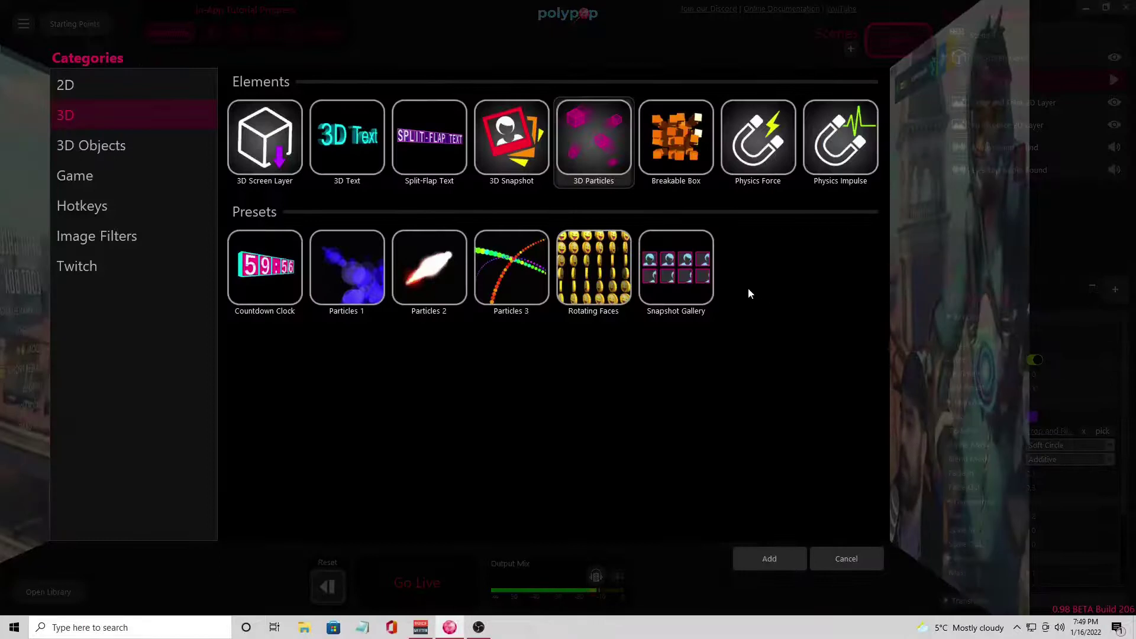
{"action": "left_click", "coordinate": [83, 268]}
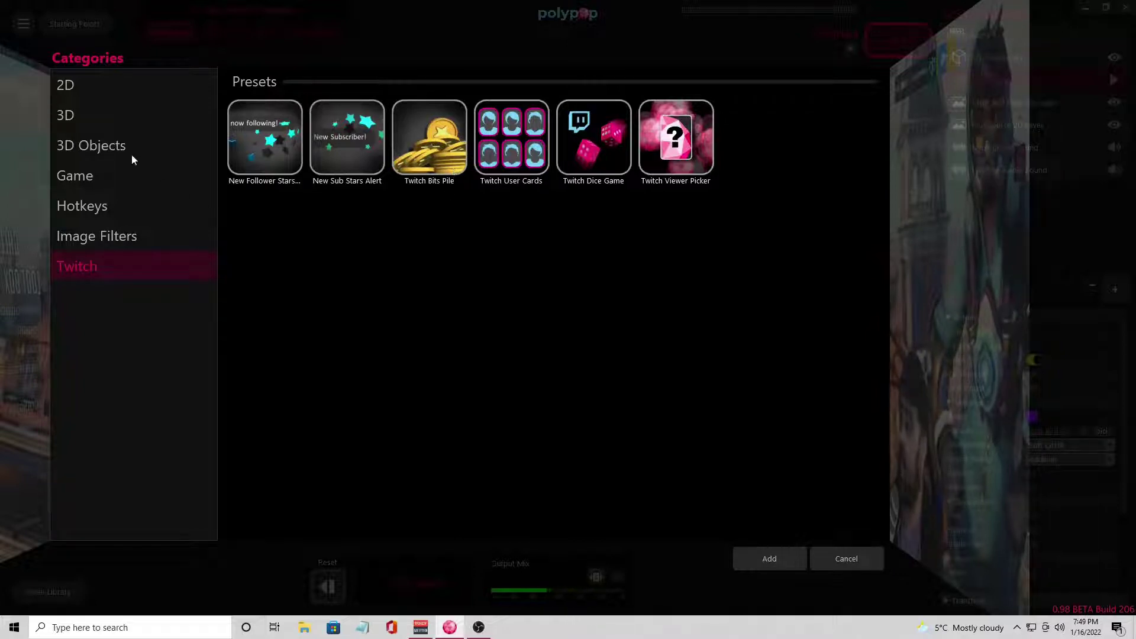
{"action": "left_click", "coordinate": [114, 152]}
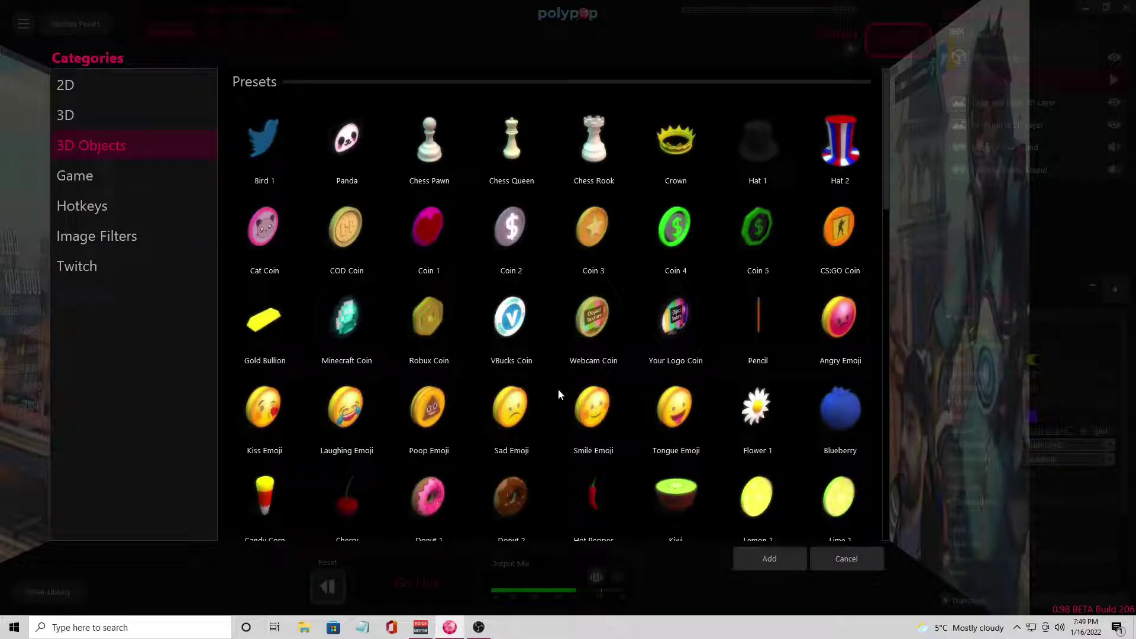
{"action": "scroll", "coordinate": [680, 267], "scroll_direction": "down", "scroll_amount": 15}
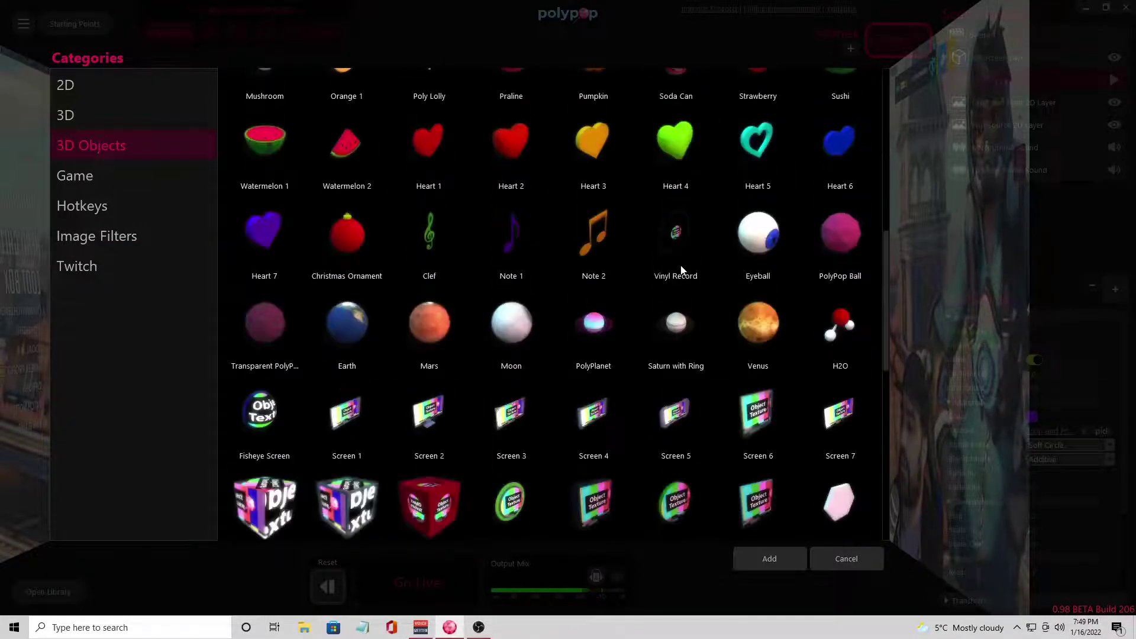
{"action": "scroll", "coordinate": [681, 269], "scroll_direction": "down", "scroll_amount": 3}
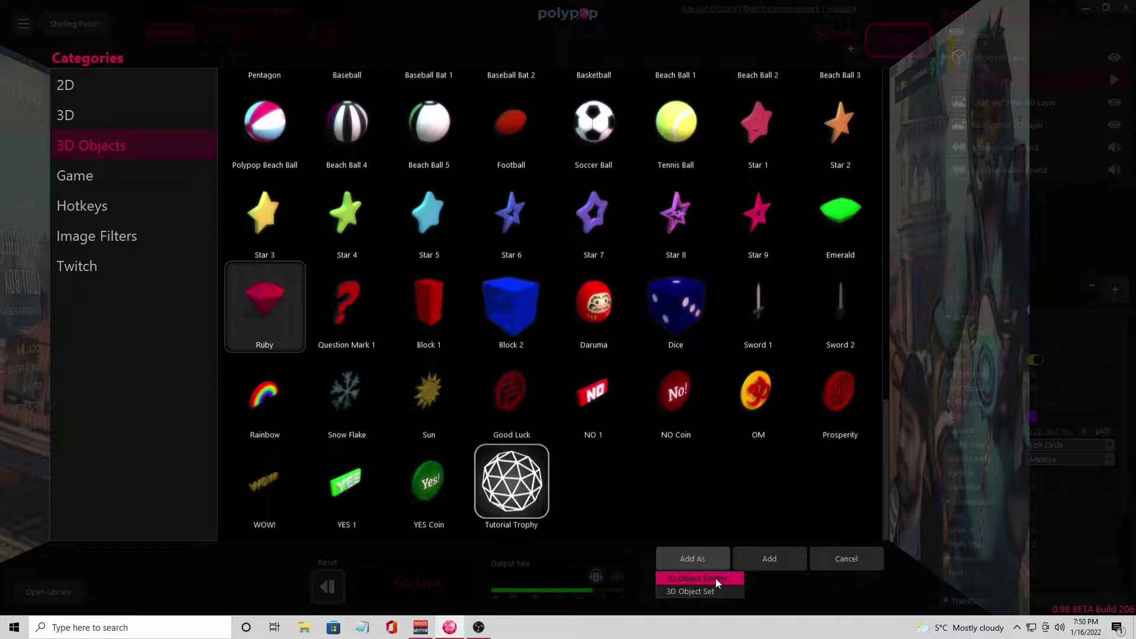
{"action": "left_click", "coordinate": [715, 578]}
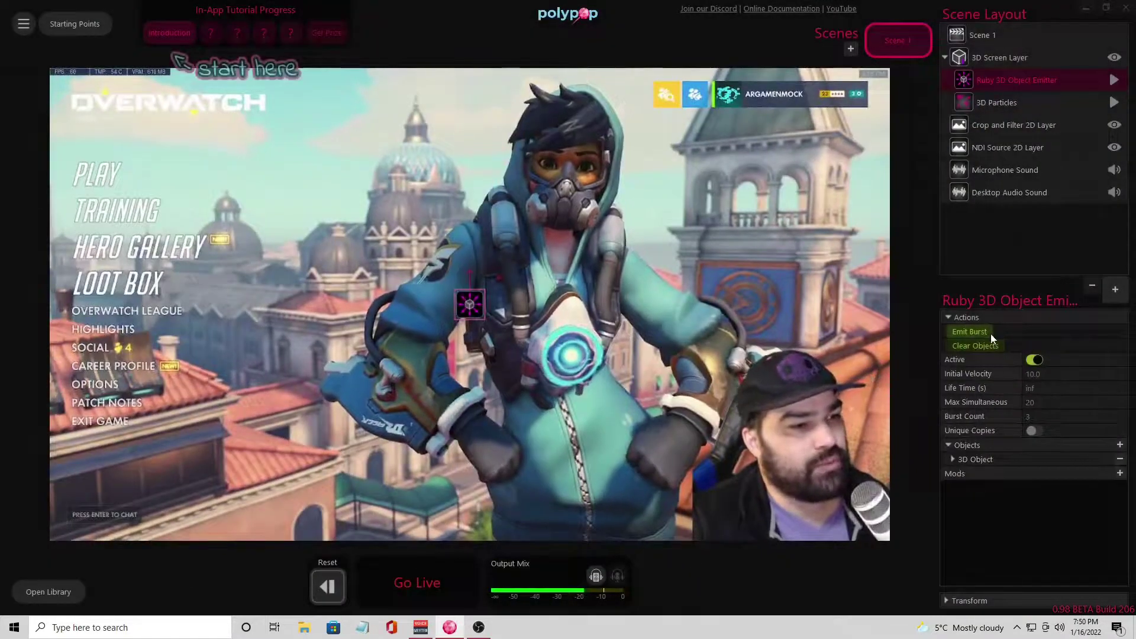
{"action": "left_click", "coordinate": [990, 333]}
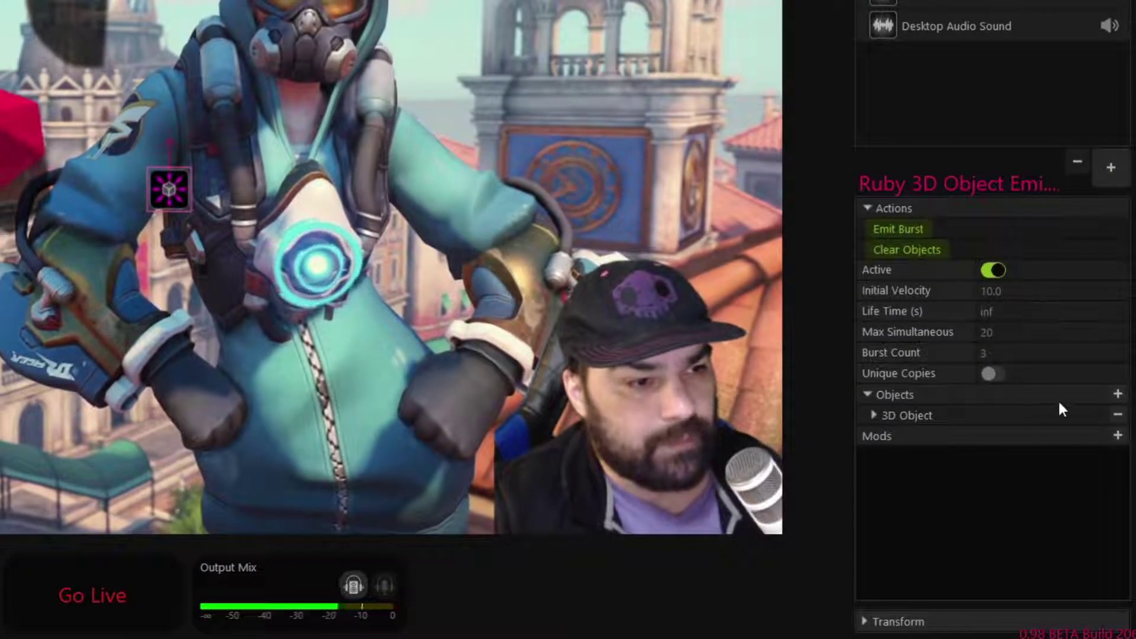
Change the ruby object's material color to blue-violet (R 63, G 0, B 204).
{"action": "left_click", "coordinate": [874, 414]}
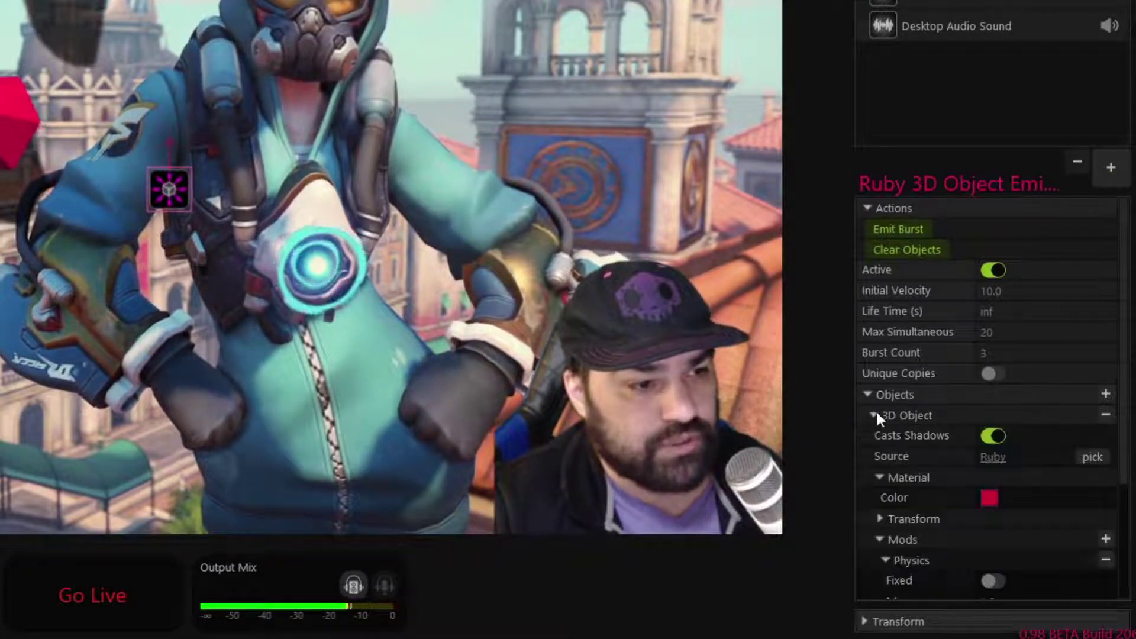
{"action": "left_click", "coordinate": [991, 498]}
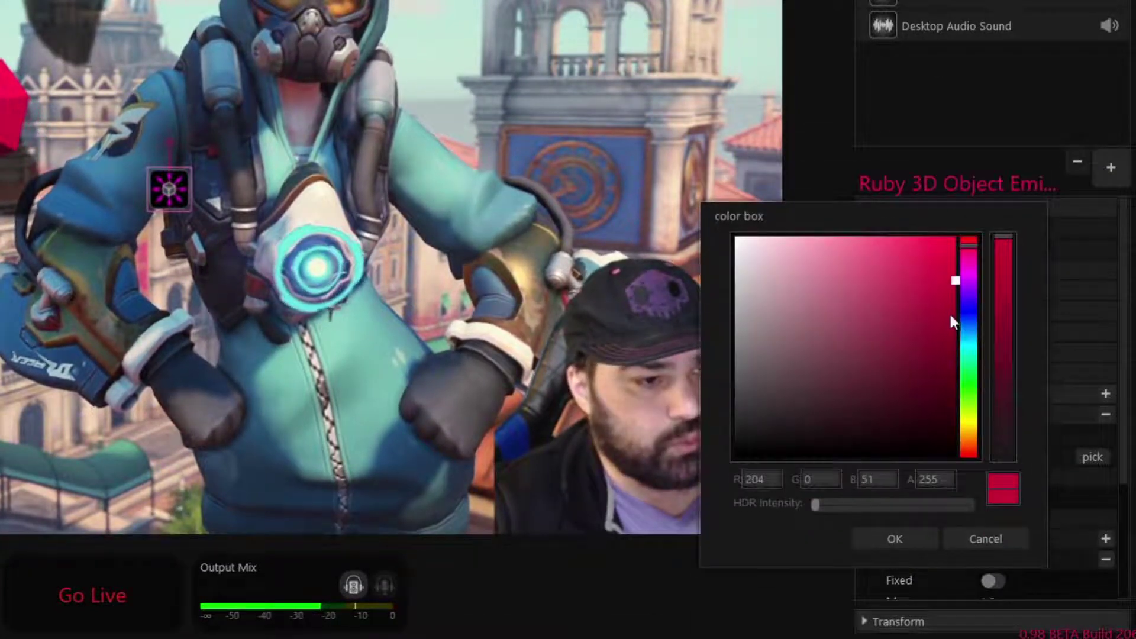
{"action": "left_click", "coordinate": [970, 300]}
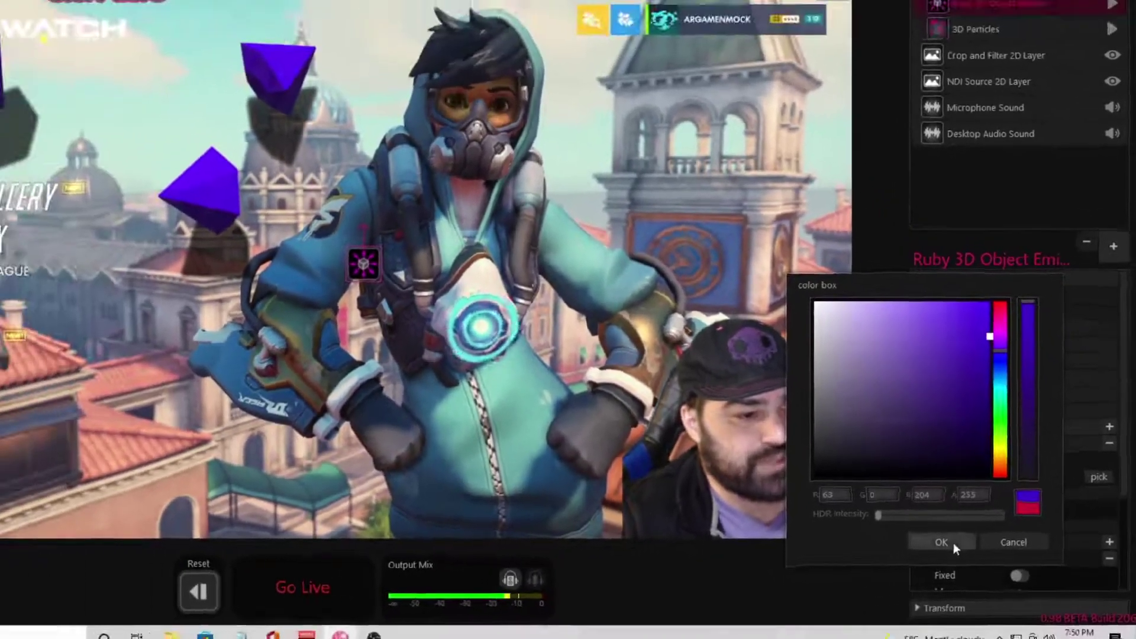
{"action": "left_click", "coordinate": [894, 539]}
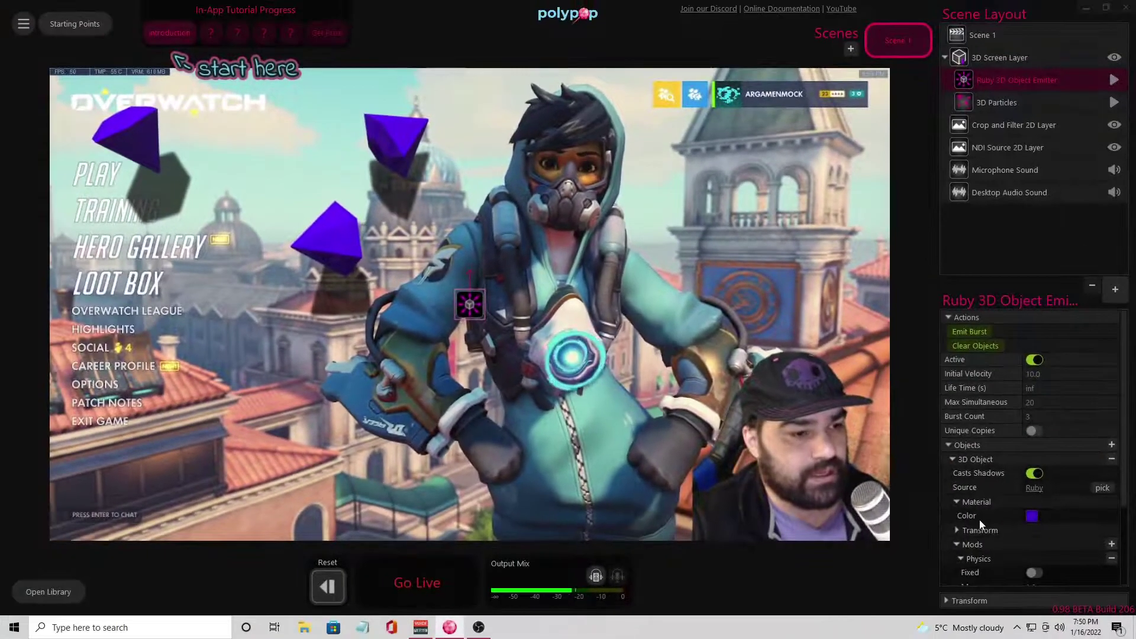
Turn off Float in the ruby's physics and emit more rubies with the burst count set to 1.
{"action": "left_click_drag", "start_coordinate": [1126, 487], "coordinate": [1126, 559]}
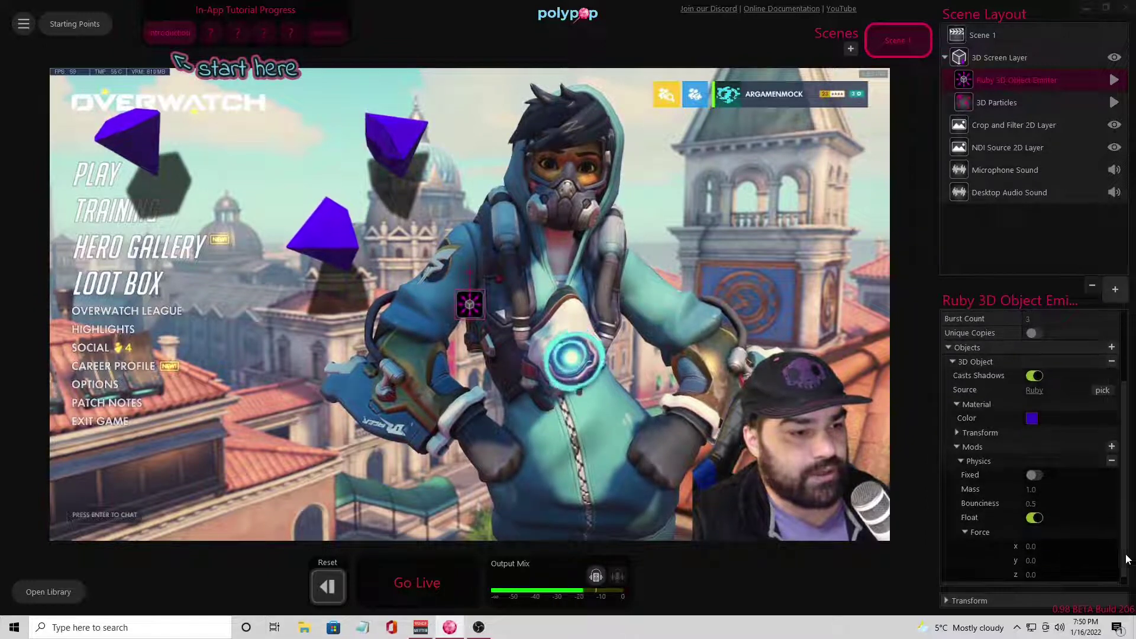
{"action": "left_click", "coordinate": [1034, 515]}
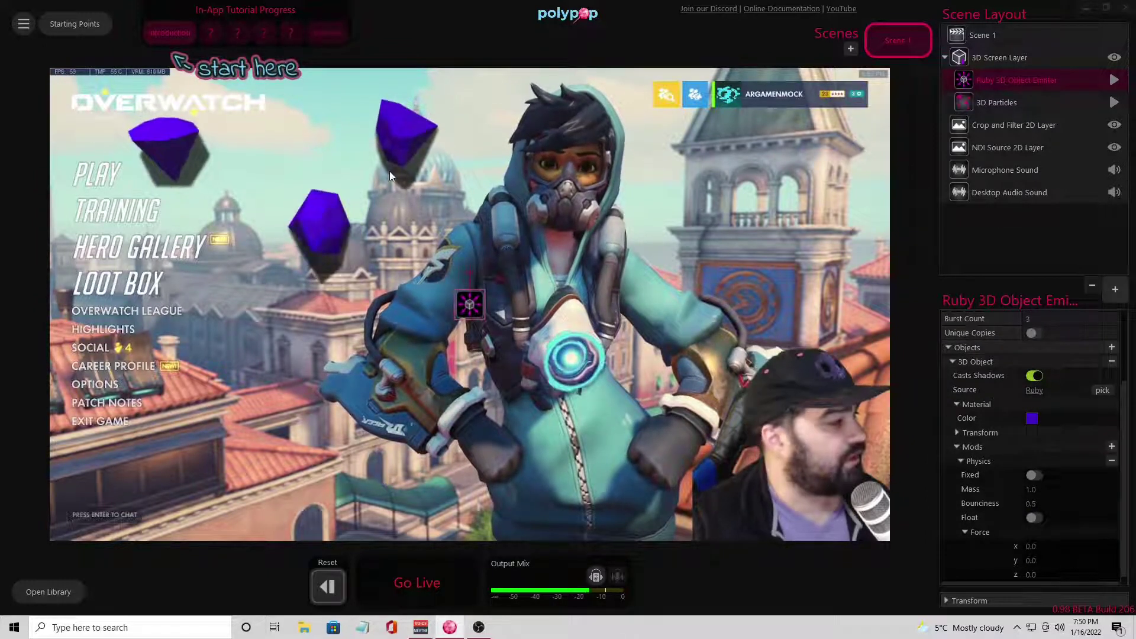
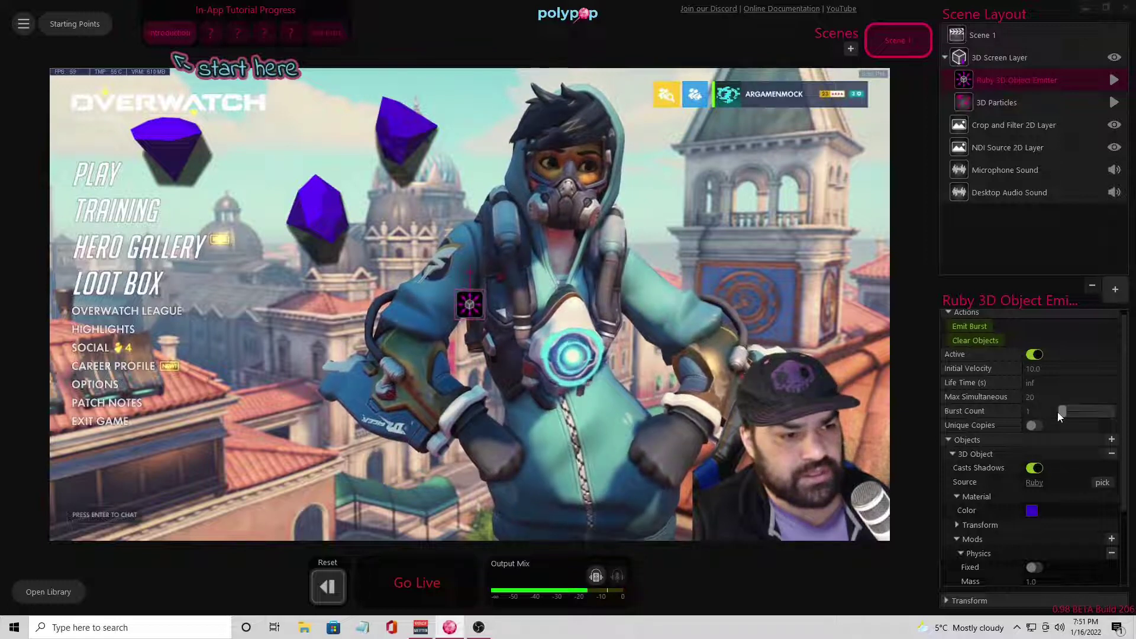
{"action": "left_click", "coordinate": [971, 326]}
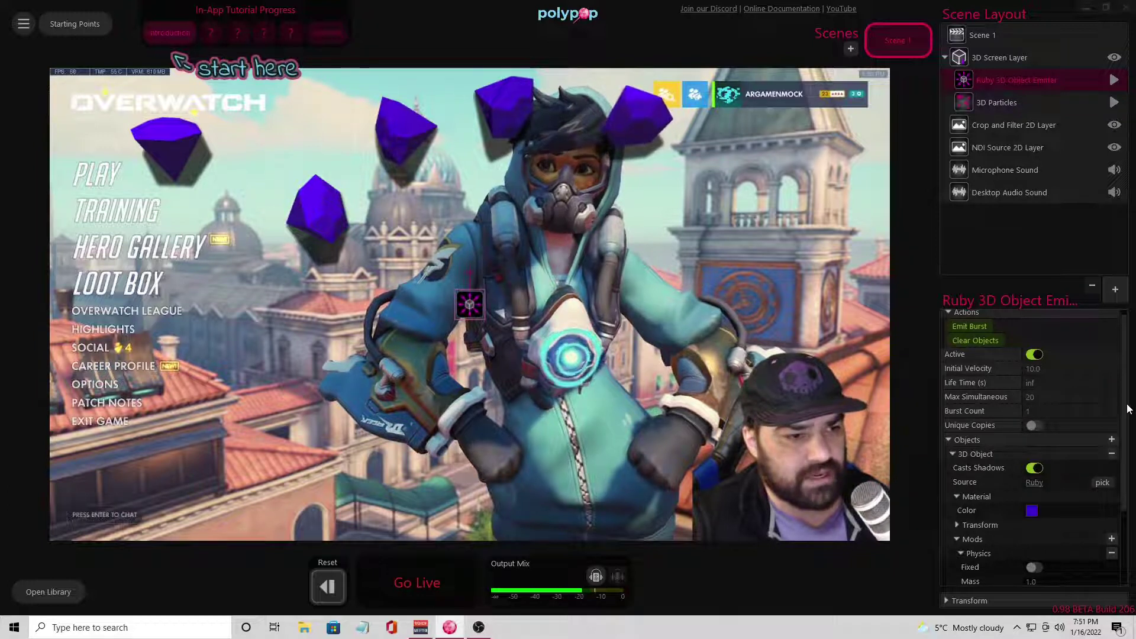
{"action": "scroll", "coordinate": [1127, 408], "scroll_direction": "up", "scroll_amount": 1}
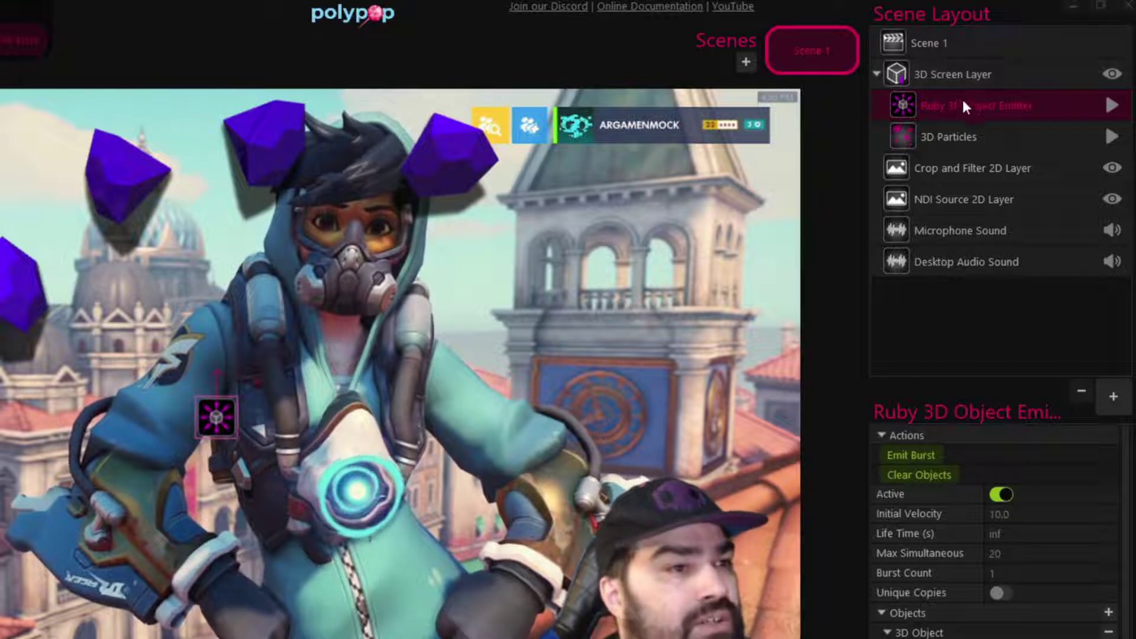
Collapse and re-expand the 3D Screen Layer to examine which elements are nested inside it.
{"action": "left_click", "coordinate": [879, 71]}
{"action": "left_click", "coordinate": [880, 71]}
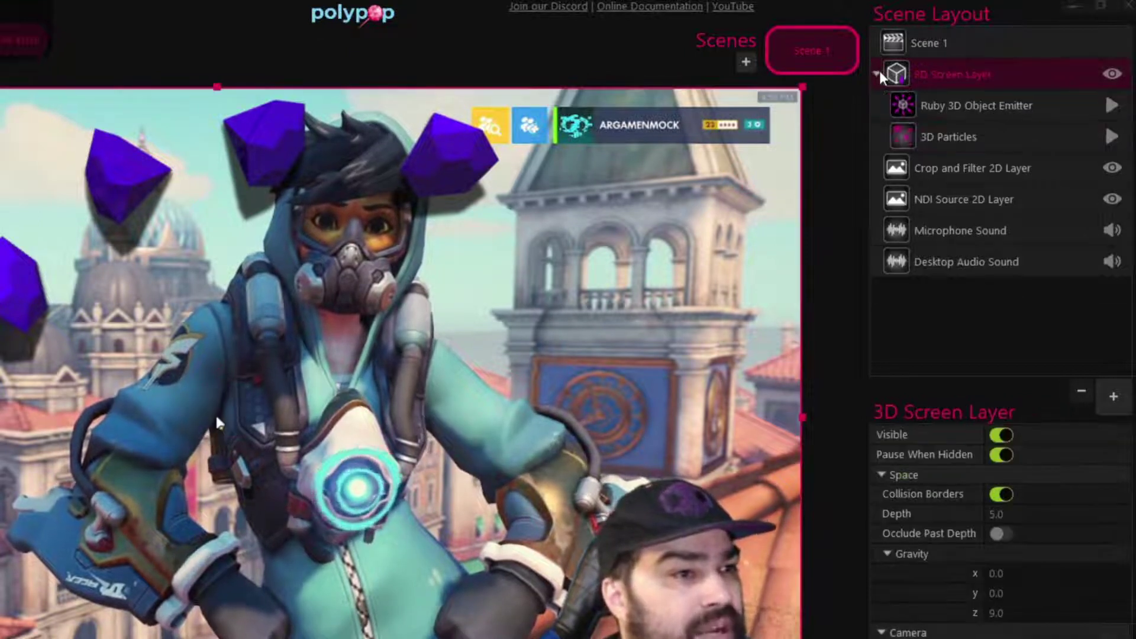
{"action": "left_click", "coordinate": [879, 71]}
{"action": "left_click", "coordinate": [879, 71]}
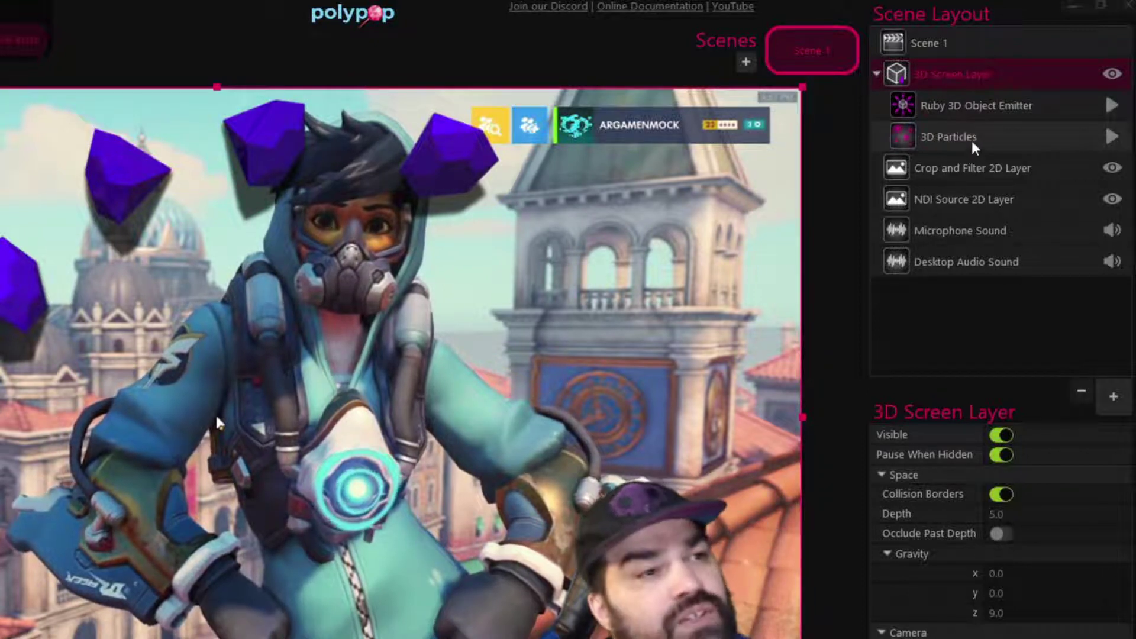
Lower the 3D Screen Layer's camera zoom to about 35.4%.
{"action": "left_click", "coordinate": [968, 115]}
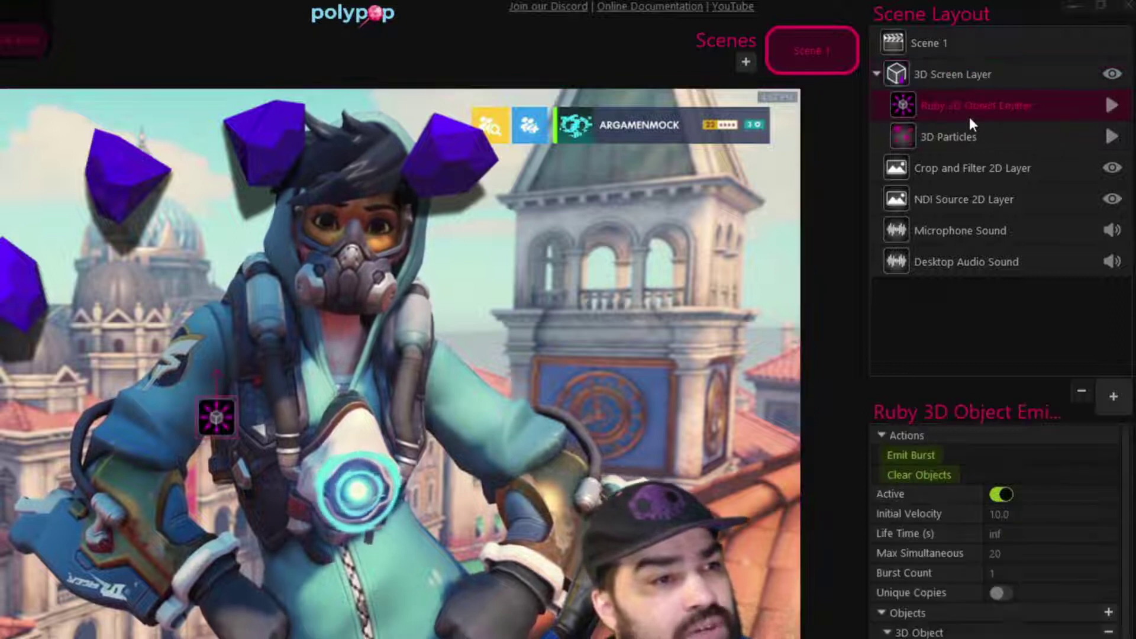
{"action": "left_click", "coordinate": [874, 74]}
{"action": "left_click", "coordinate": [874, 73]}
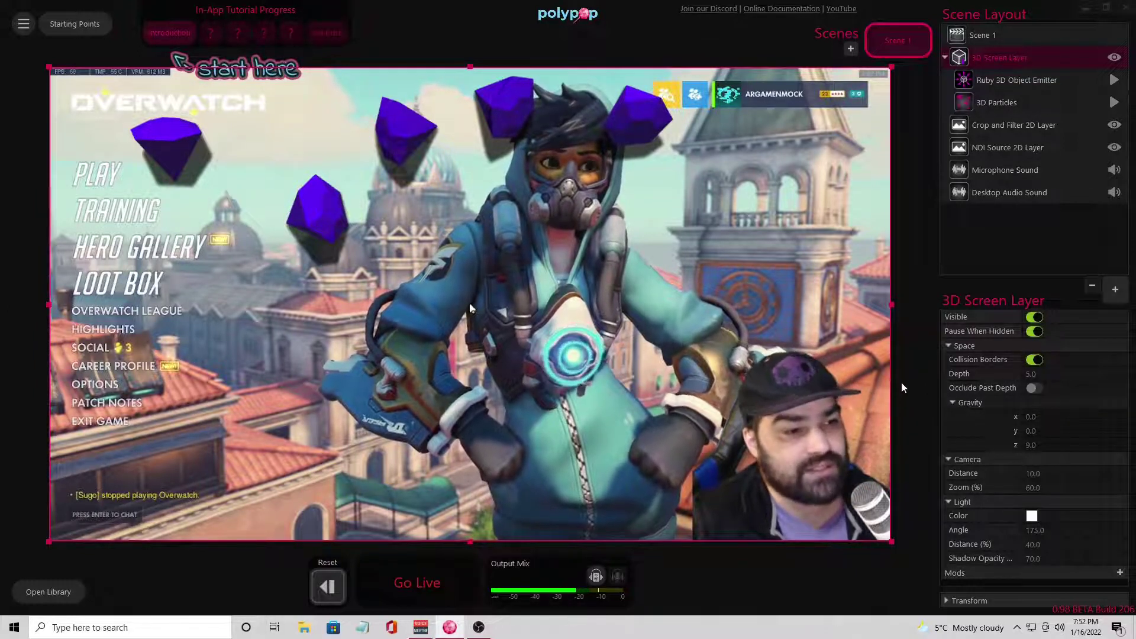
{"action": "mouse_move", "coordinate": [1084, 544]}
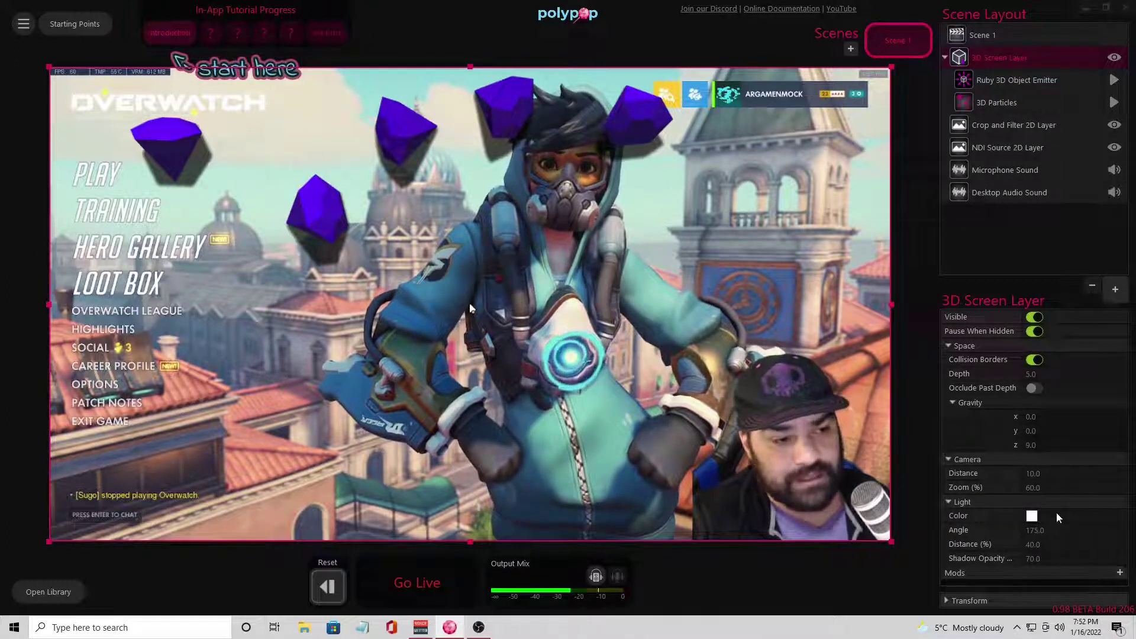
{"action": "mouse_move", "coordinate": [1094, 487]}
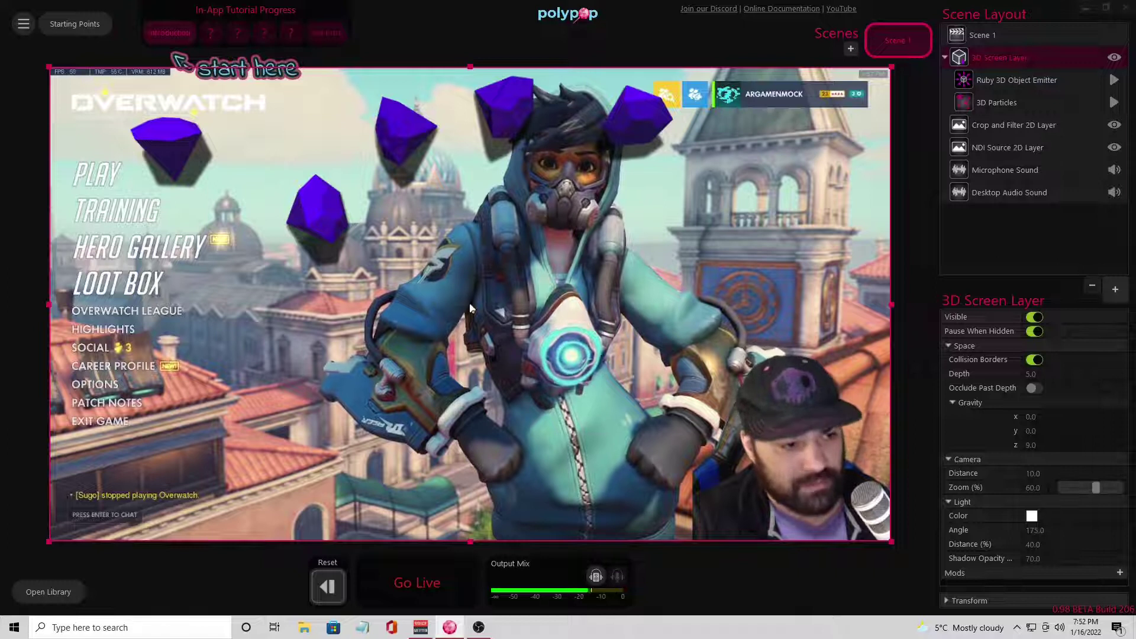
{"action": "mouse_move", "coordinate": [1092, 489]}
{"action": "left_mouse_down"}
{"action": "mouse_move", "coordinate": [1066, 492]}
{"action": "mouse_move", "coordinate": [1081, 491]}
{"action": "left_mouse_up"}
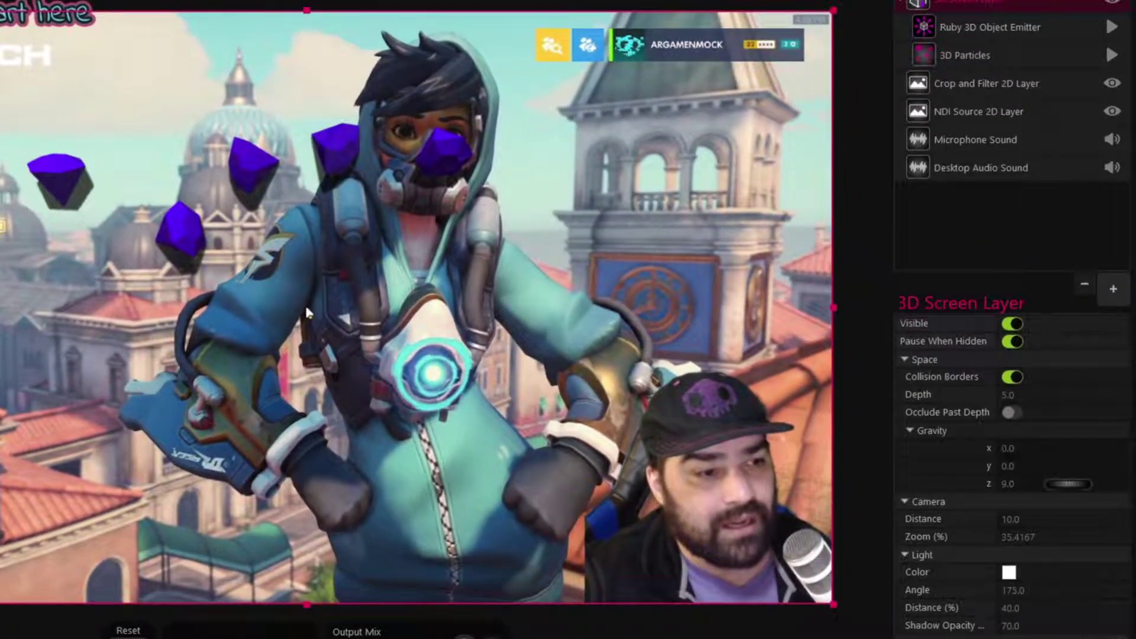
Set the 3D Screen Layer's gravity to 0 on the z axis and -10 on the y axis.
{"action": "double_click", "coordinate": [1007, 483]}
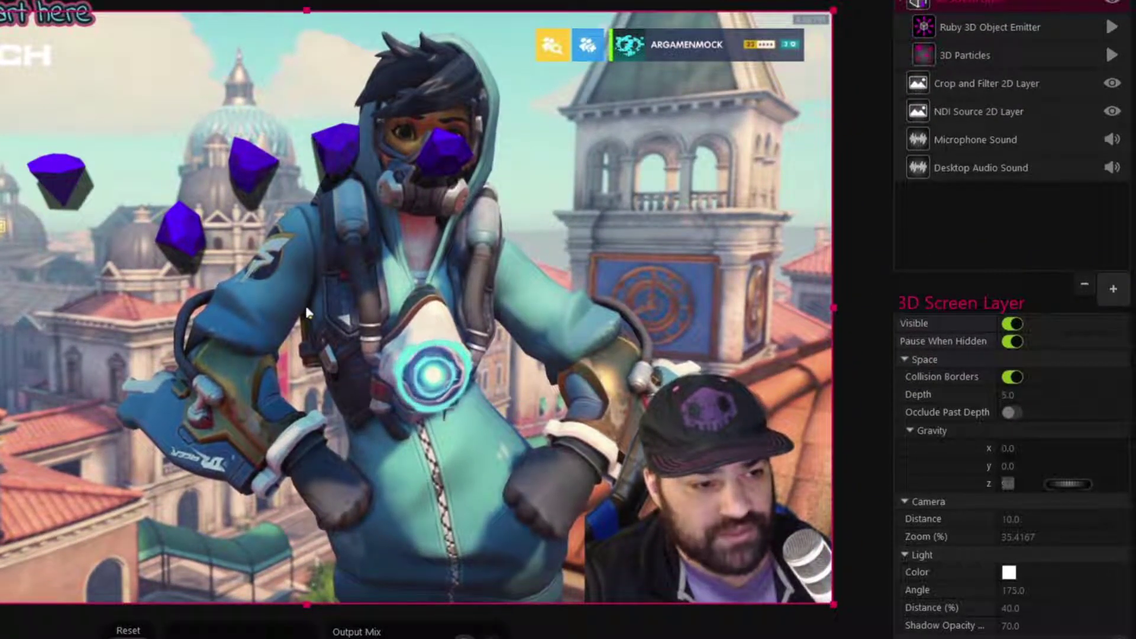
{"action": "type", "text": "0"}
{"action": "key", "text": "shift+Tab"}
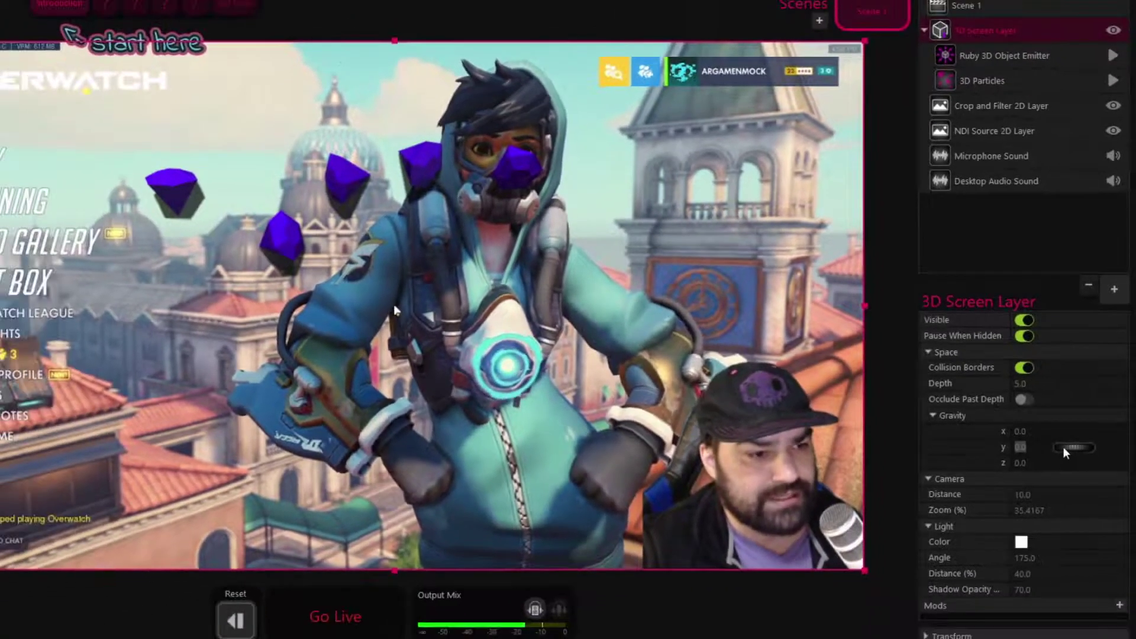
{"action": "type", "text": "4"}
{"action": "key", "text": "Return"}
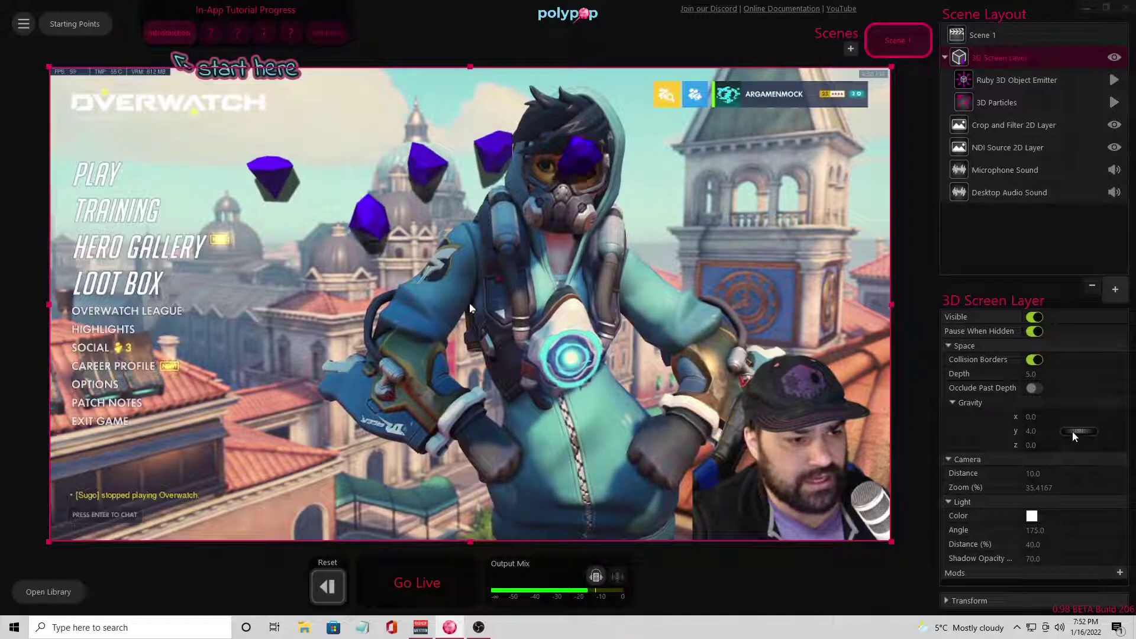
{"action": "left_click_drag", "start_coordinate": [1072, 431], "coordinate": [1064, 431]}
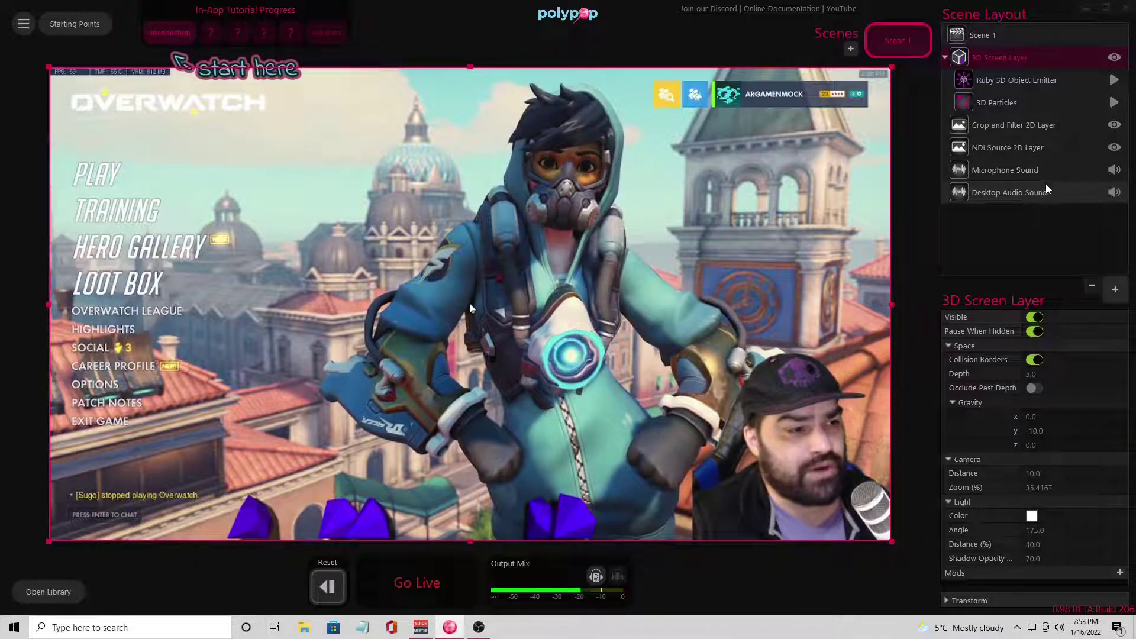
Emit several single rubies from the Ruby 3D Object Emitter and move the emitter beside the head in the webcam overlay.
{"action": "left_click", "coordinate": [1000, 76]}
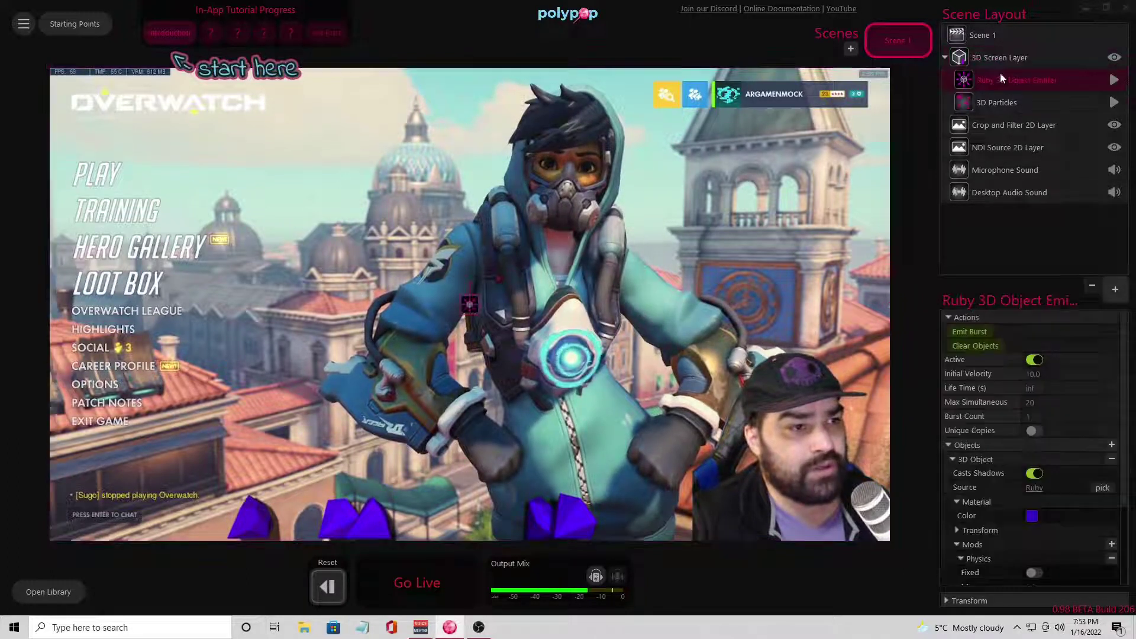
{"action": "left_click", "coordinate": [979, 332]}
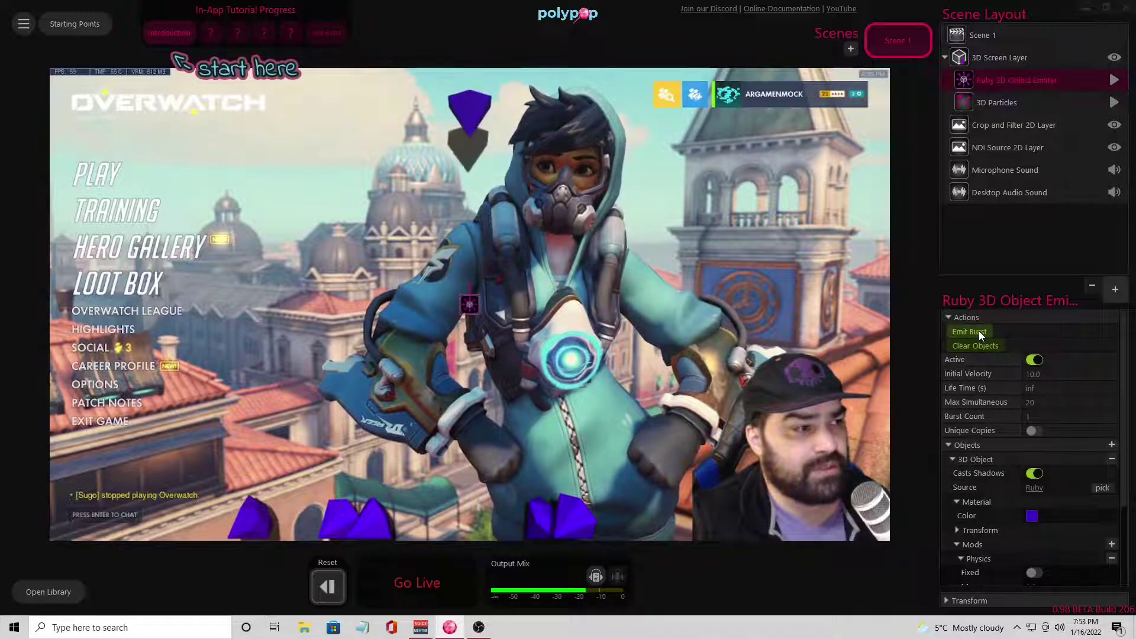
{"action": "left_click", "coordinate": [978, 331]}
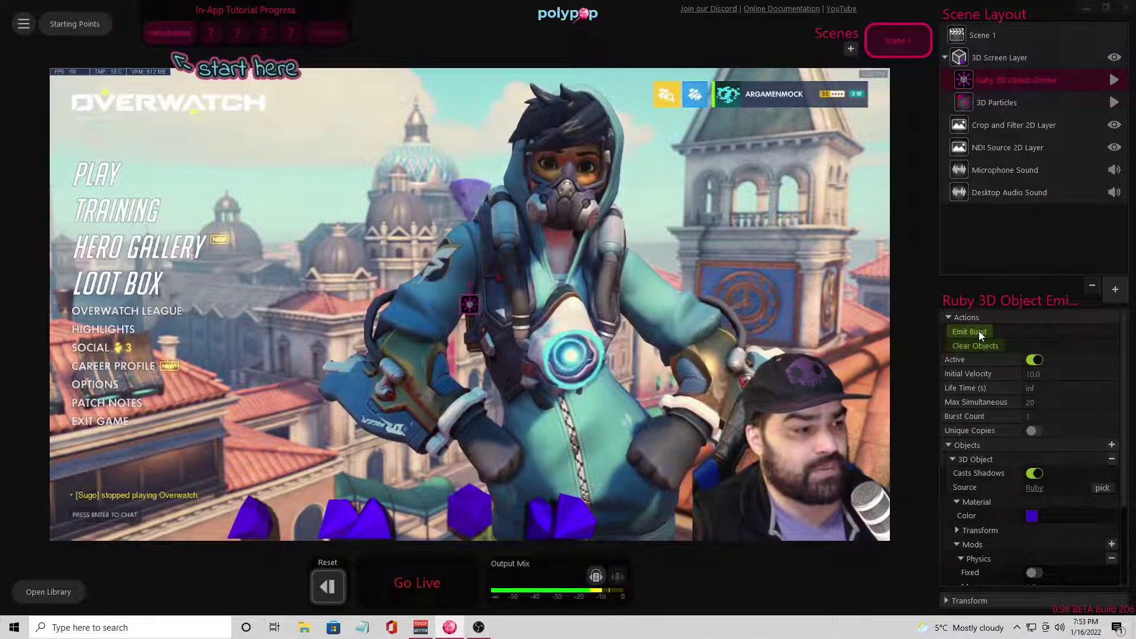
{"action": "left_click", "coordinate": [979, 331]}
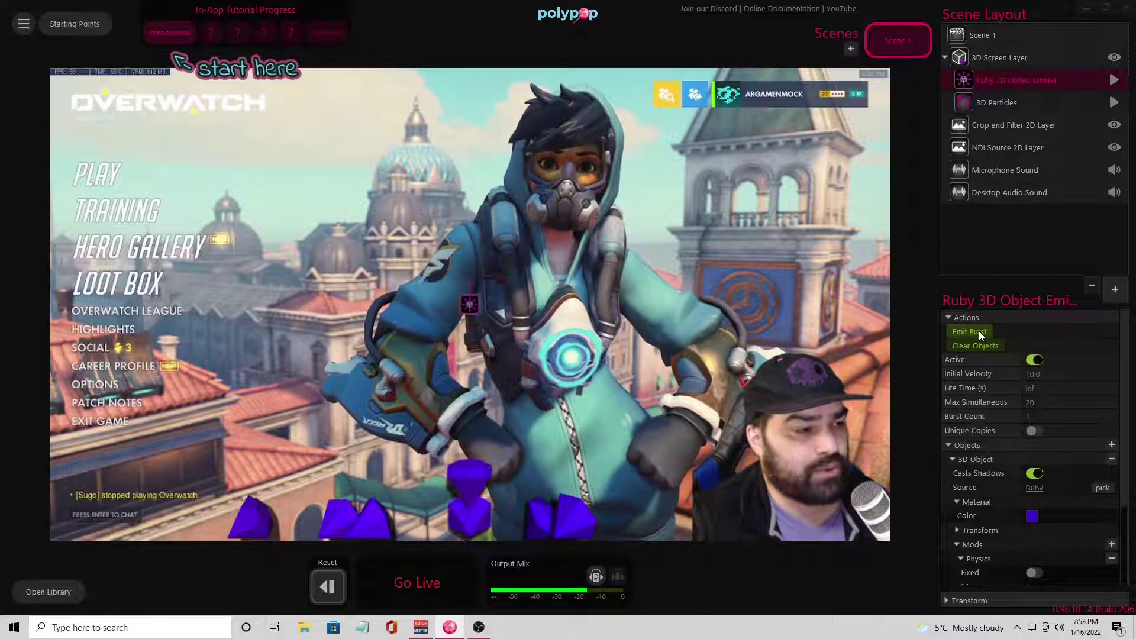
{"action": "left_click", "coordinate": [978, 331]}
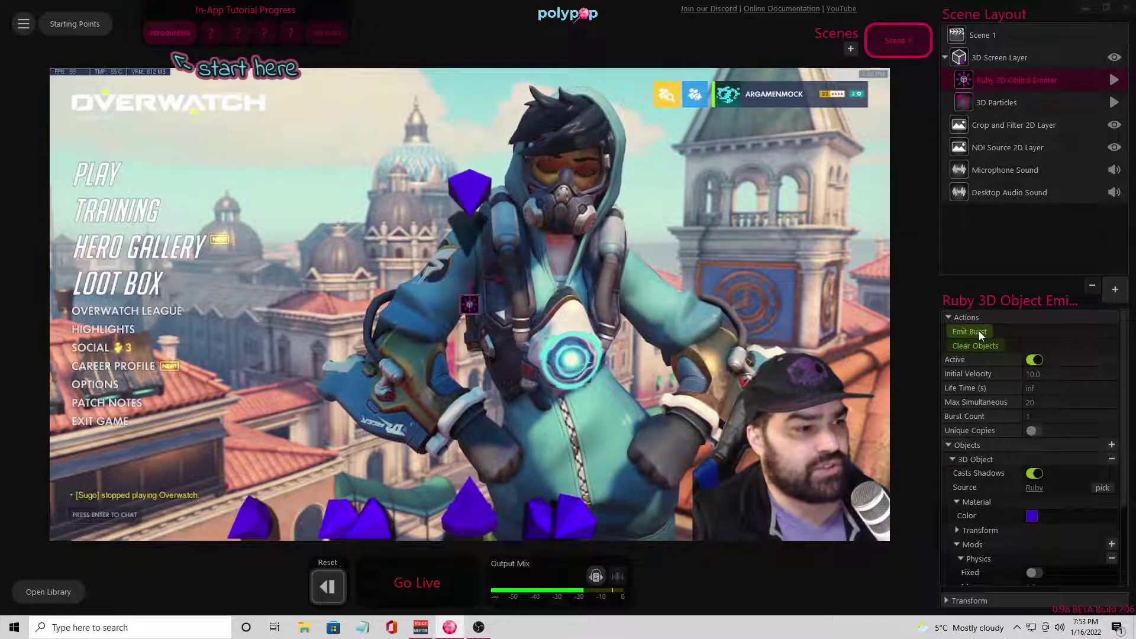
{"action": "left_click_drag", "start_coordinate": [1125, 403], "coordinate": [1127, 477]}
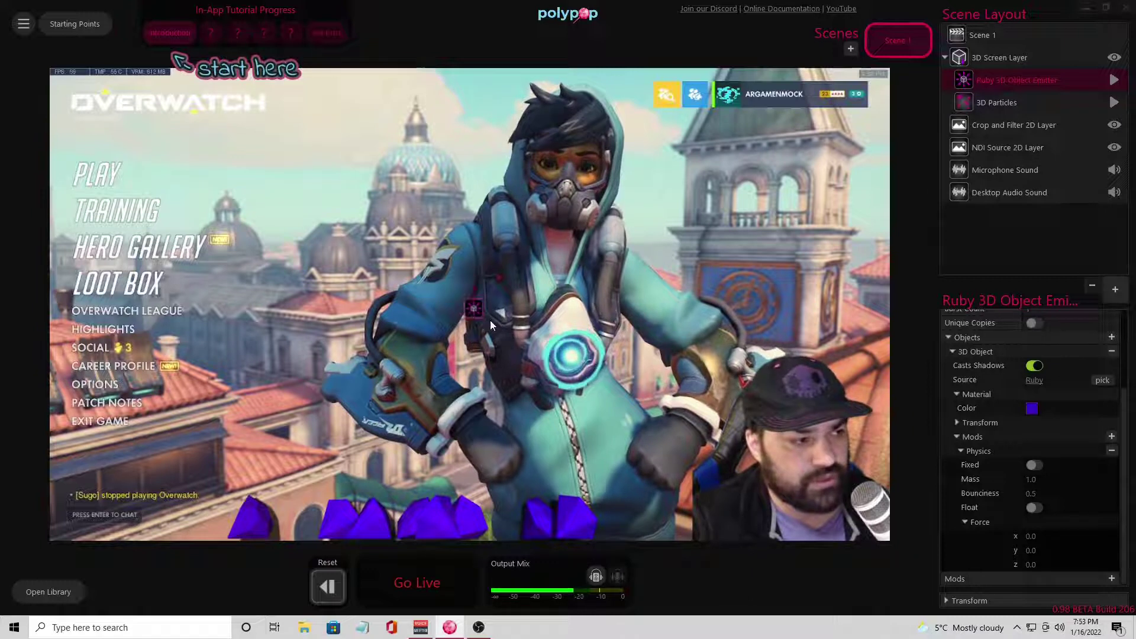
{"action": "left_click_drag", "start_coordinate": [471, 305], "coordinate": [853, 405]}
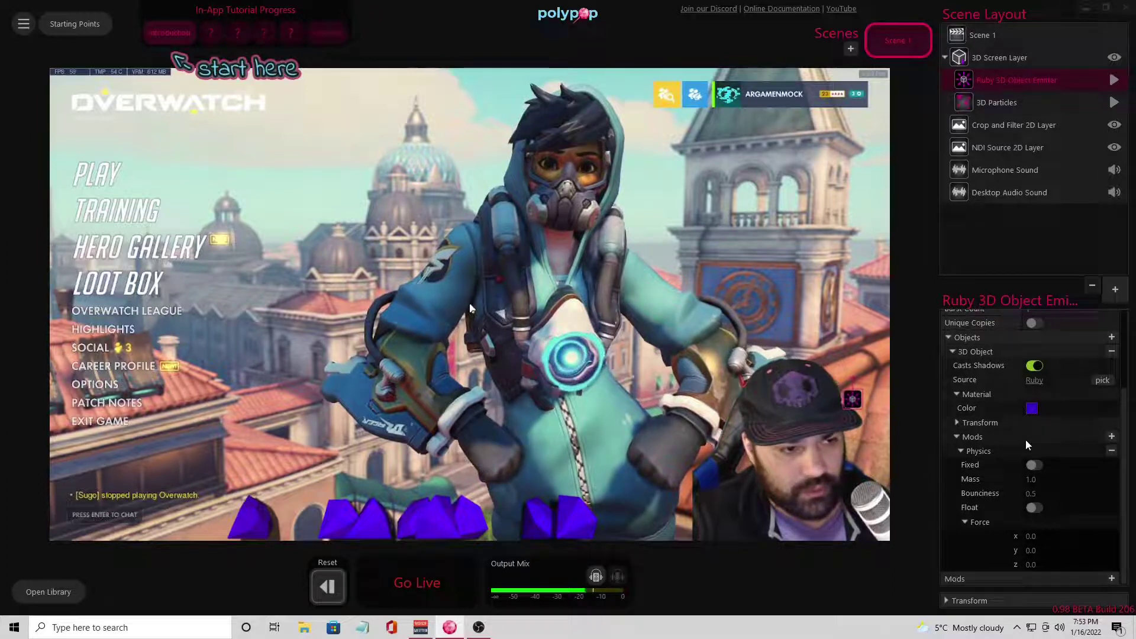
Add a Move Action mod to the Ruby 3D Object Emitter.
{"action": "left_click", "coordinate": [1111, 437]}
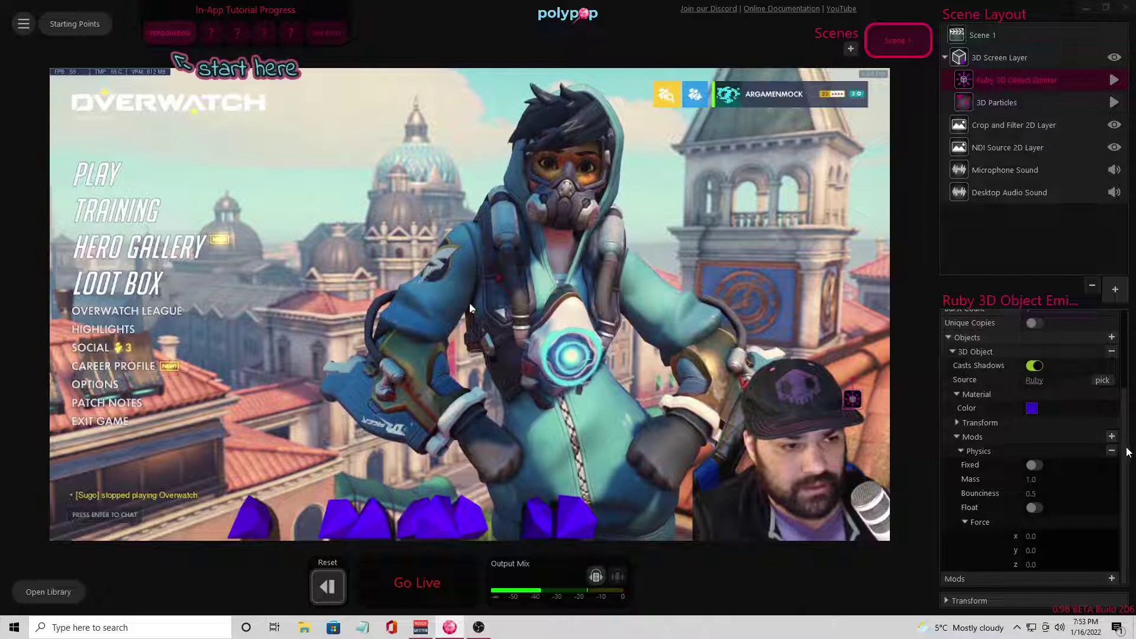
{"action": "left_click", "coordinate": [1112, 580]}
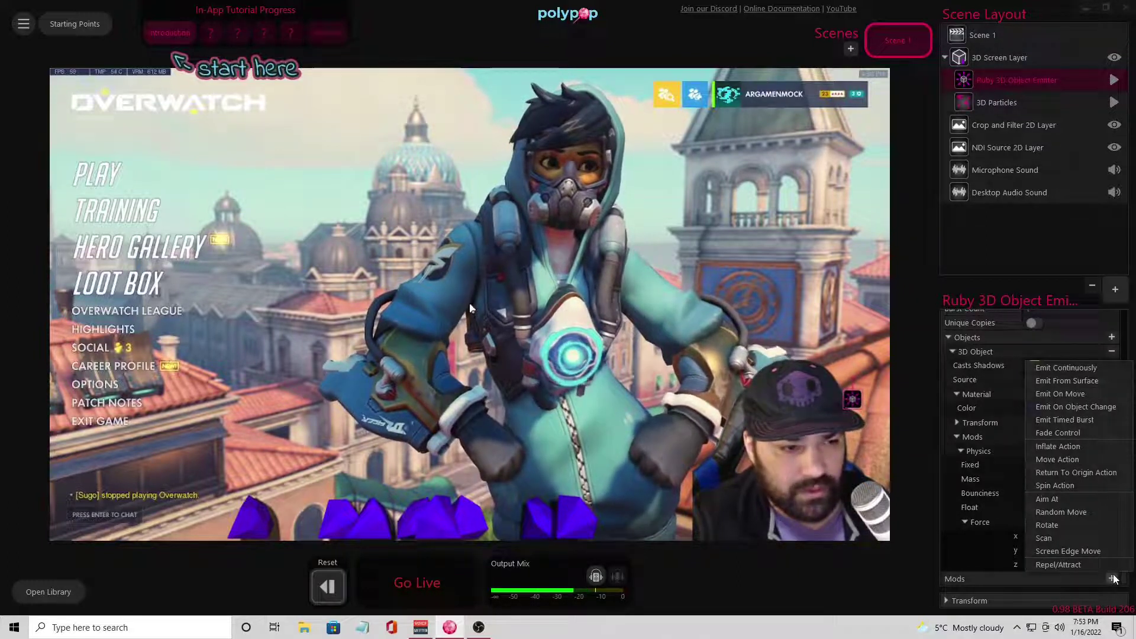
{"action": "left_click", "coordinate": [1111, 471]}
{"action": "left_click", "coordinate": [1094, 424]}
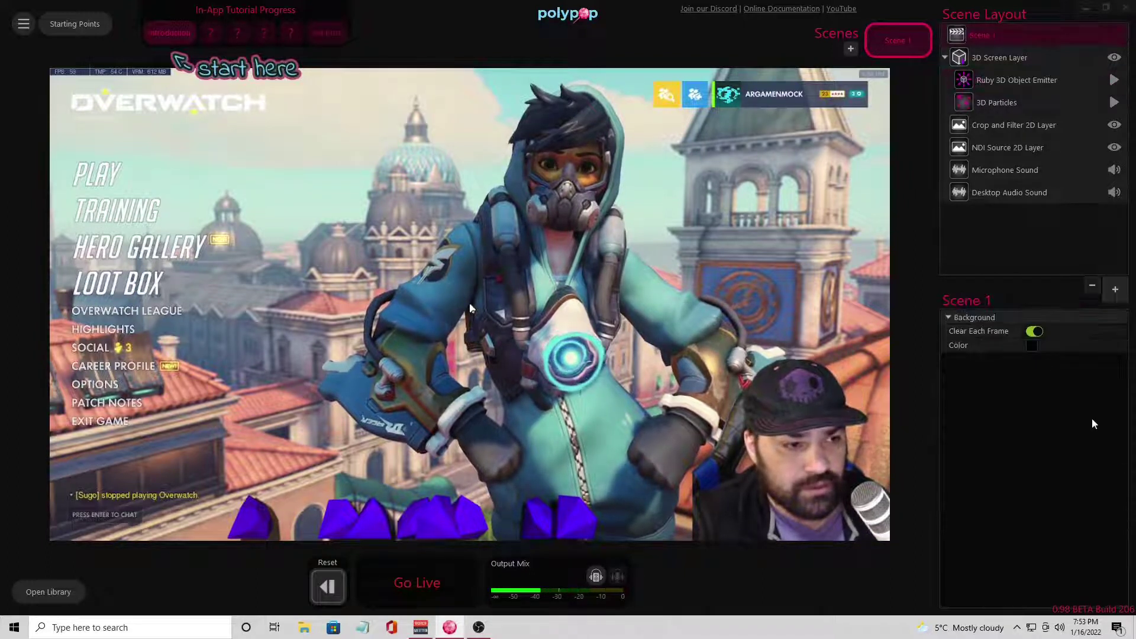
Reselect the Ruby 3D Object Emitter and expand its mods to examine the Move Action's distance, time and animation style settings.
{"action": "left_click", "coordinate": [1041, 80]}
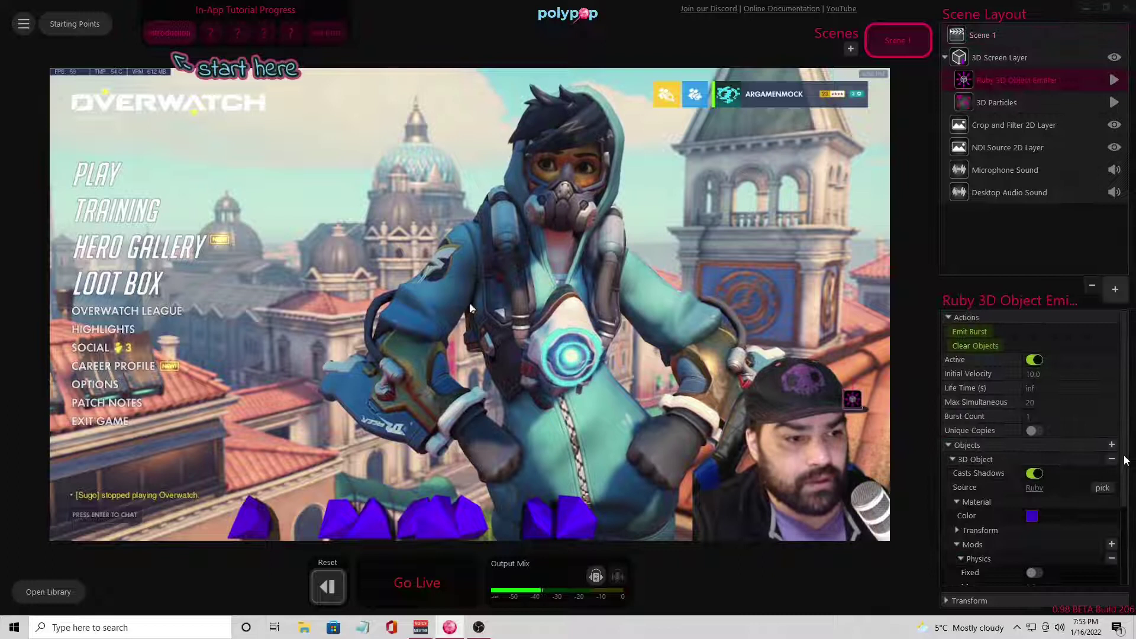
{"action": "scroll", "coordinate": [1124, 461], "scroll_direction": "down", "scroll_amount": 4}
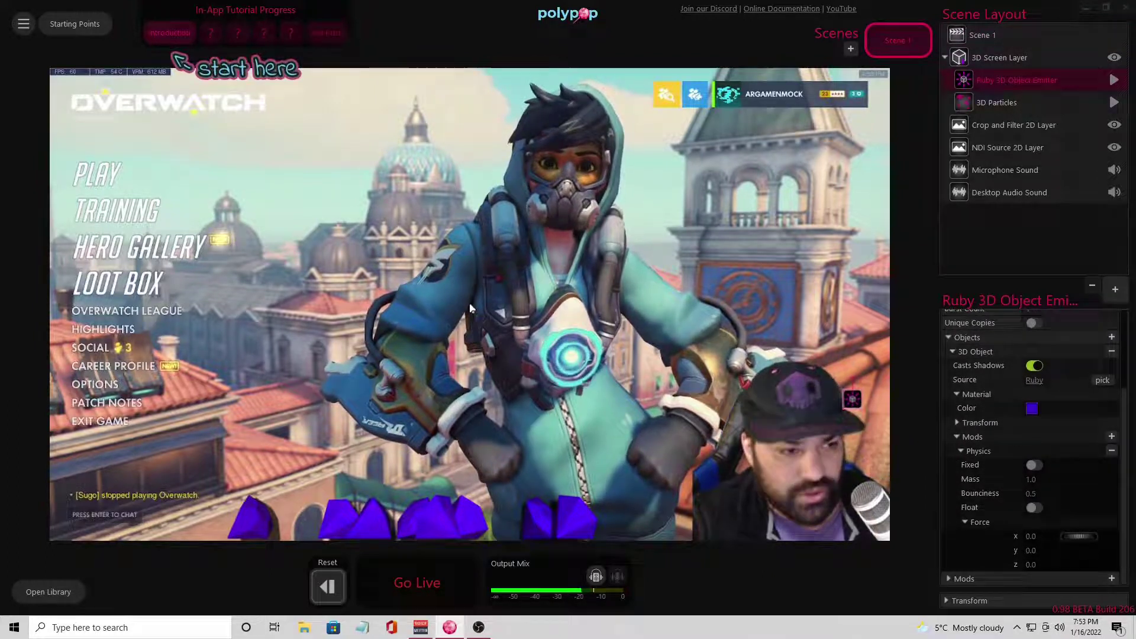
{"action": "left_click", "coordinate": [960, 579]}
{"action": "scroll", "coordinate": [989, 553], "scroll_direction": "down", "scroll_amount": 3}
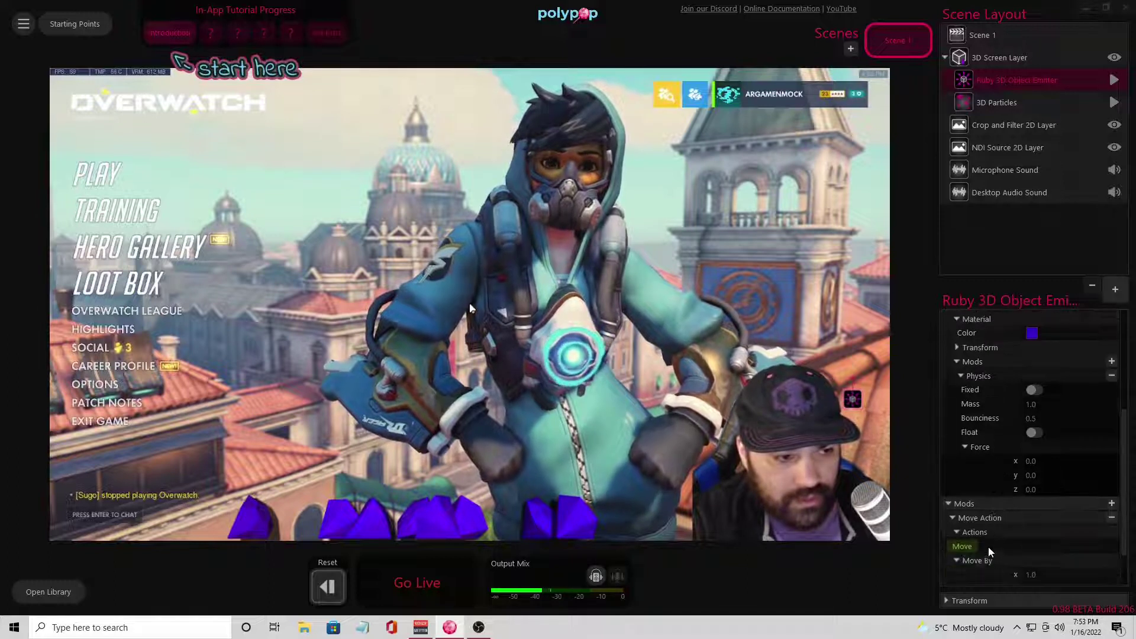
{"action": "left_click", "coordinate": [1005, 518]}
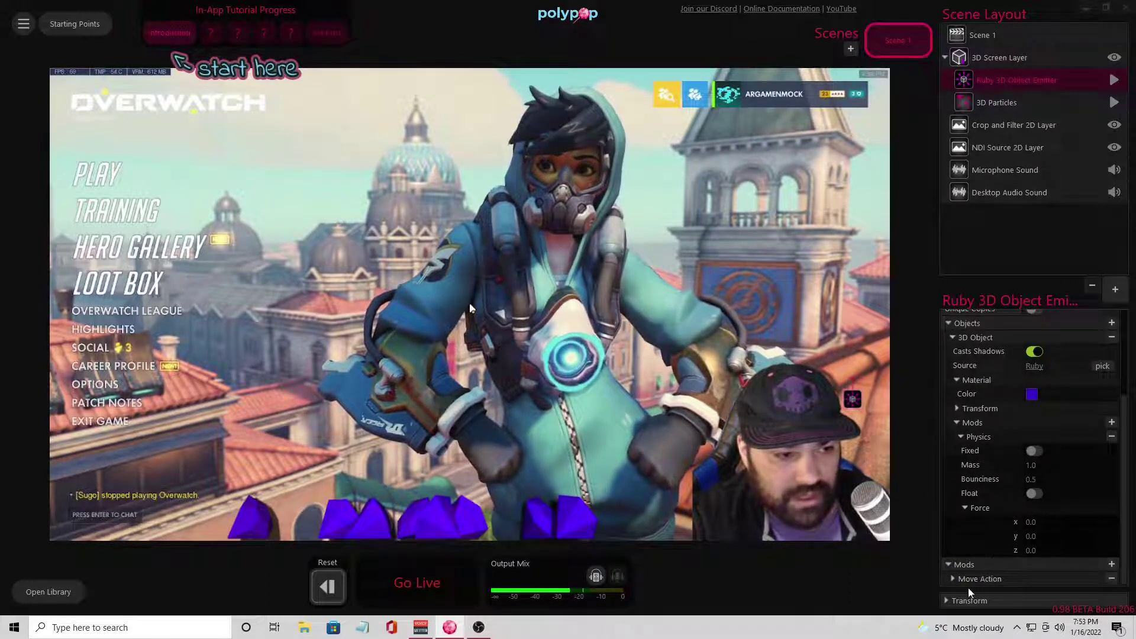
{"action": "left_click", "coordinate": [949, 577]}
{"action": "scroll", "coordinate": [985, 553], "scroll_direction": "down", "scroll_amount": 4}
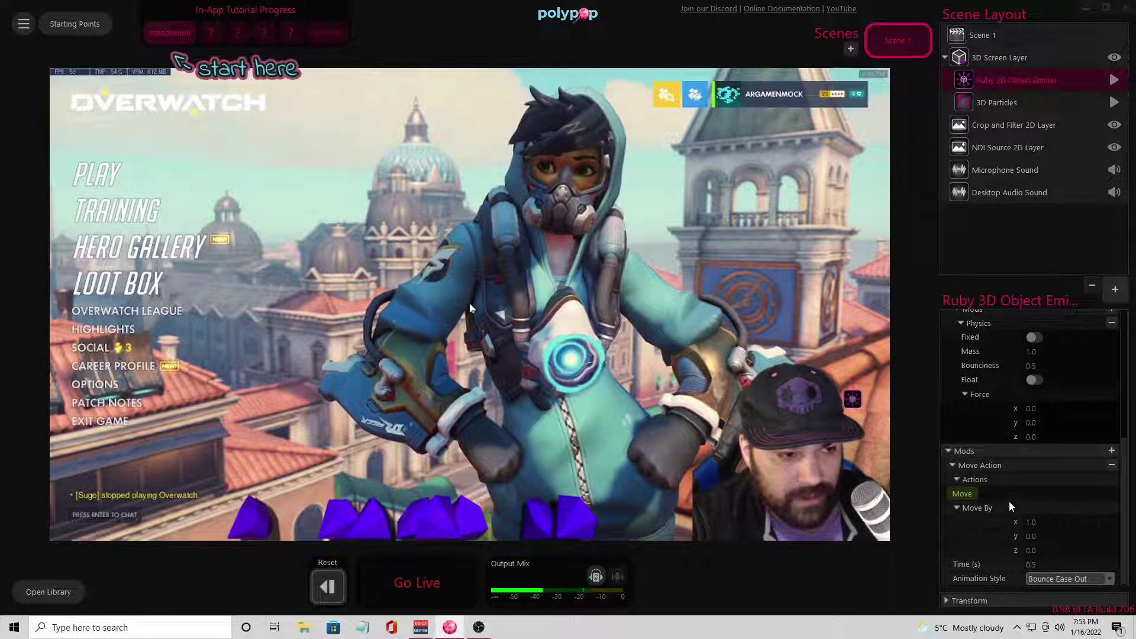
Add a Random Move mod to the Ruby 3D Object Emitter and remove its Move Action mod.
{"action": "left_click", "coordinate": [1112, 452]}
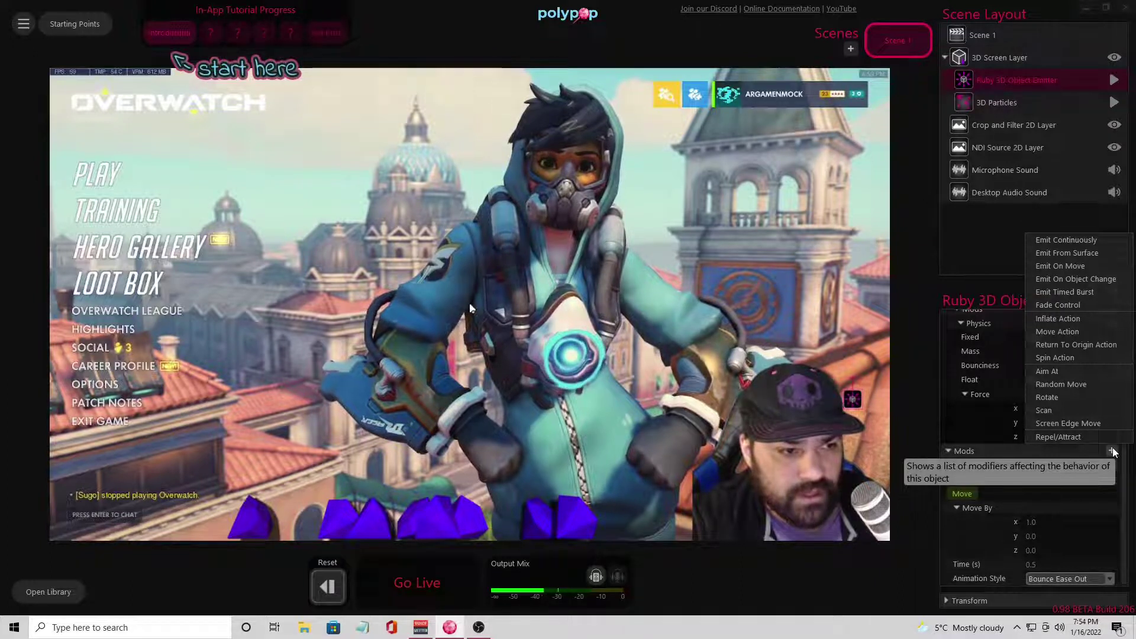
{"action": "left_click", "coordinate": [1090, 395]}
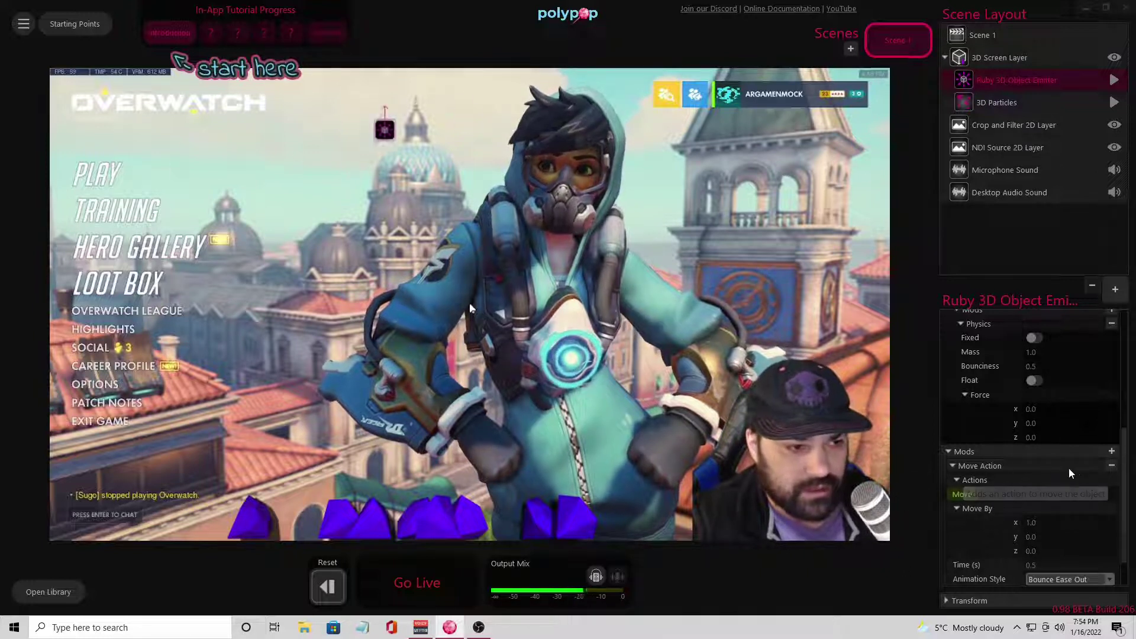
{"action": "left_click", "coordinate": [1112, 466]}
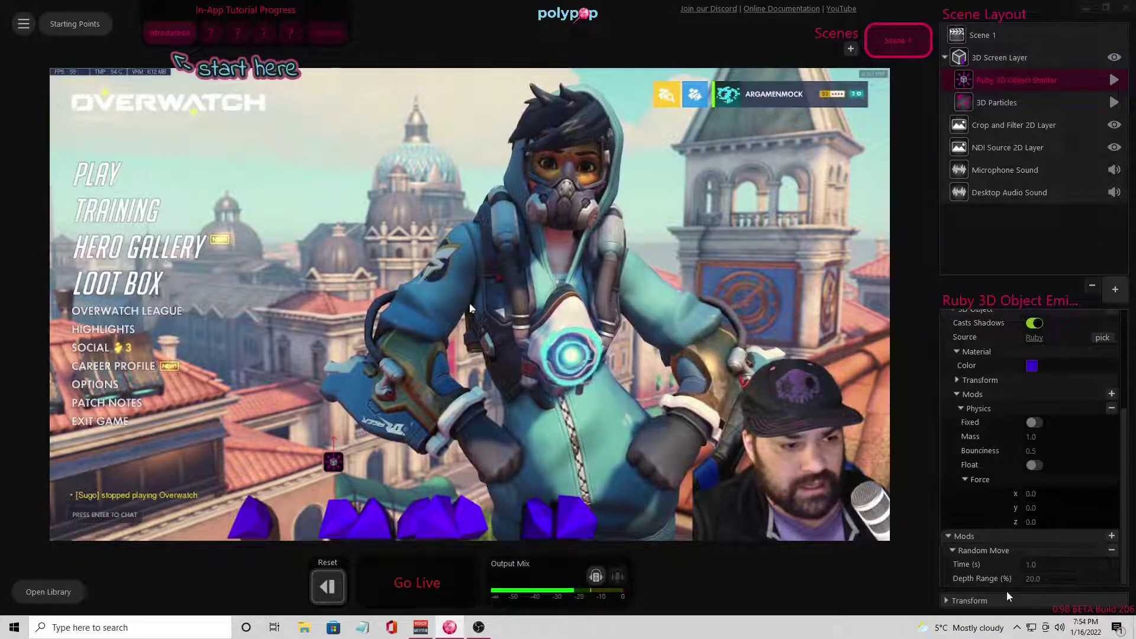
Set the Ruby emitter's rotation to -13 on the x and y axes and emit several rubies while it moves randomly.
{"action": "left_click", "coordinate": [945, 601]}
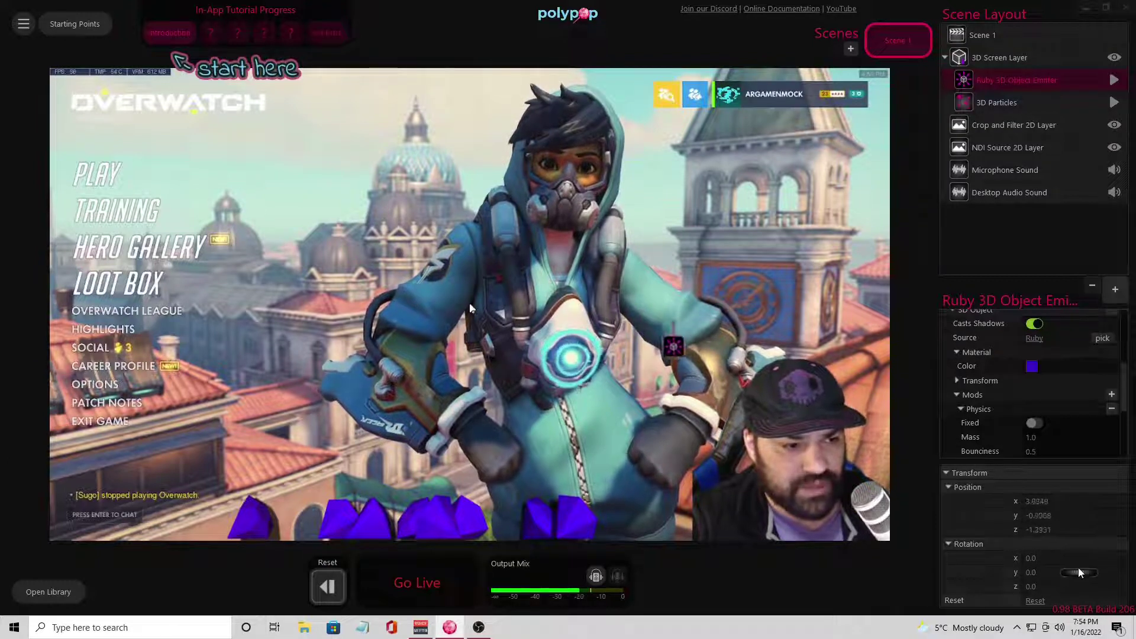
{"action": "left_click_drag", "start_coordinate": [1078, 558], "coordinate": [1067, 556]}
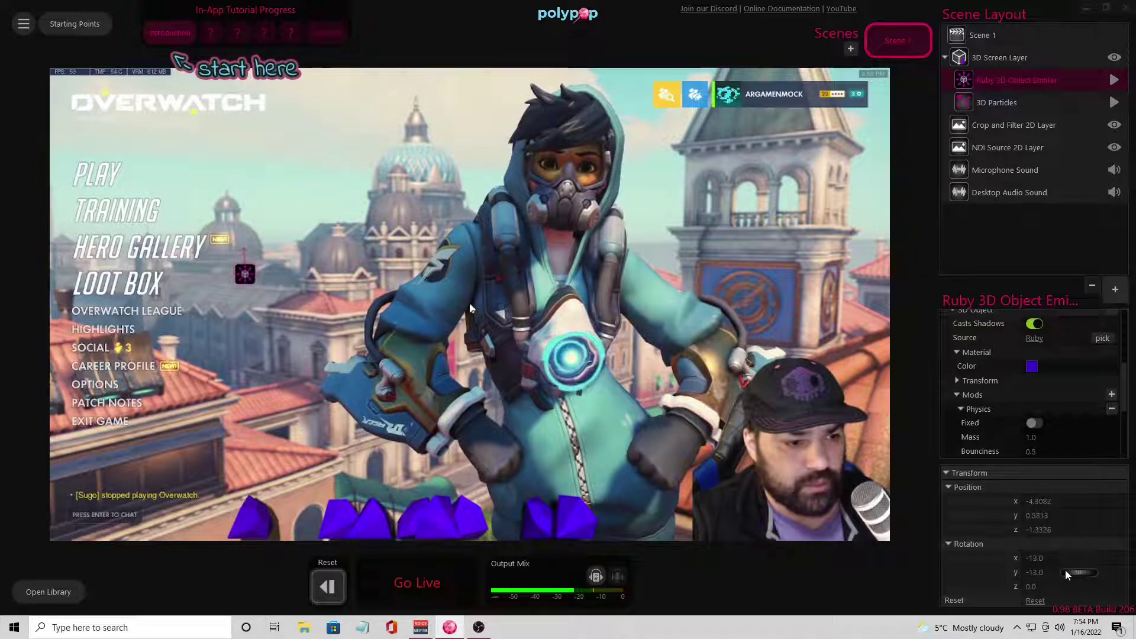
{"action": "scroll", "coordinate": [1126, 405], "scroll_direction": "up", "scroll_amount": 5}
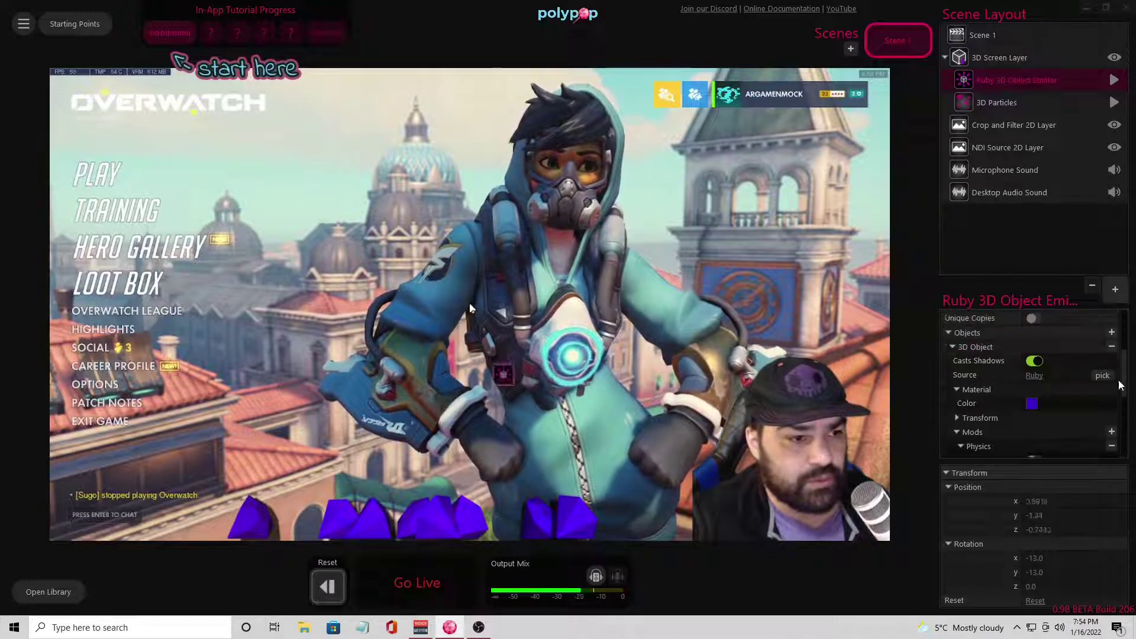
{"action": "left_click", "coordinate": [960, 336]}
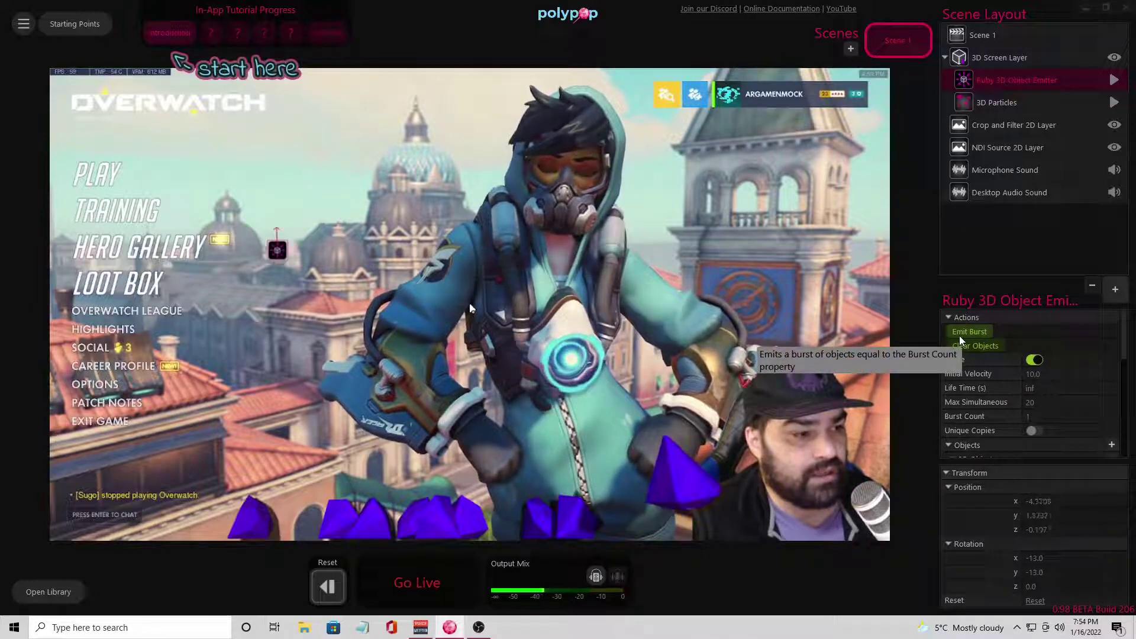
{"action": "left_click", "coordinate": [960, 337]}
{"action": "left_click", "coordinate": [960, 338]}
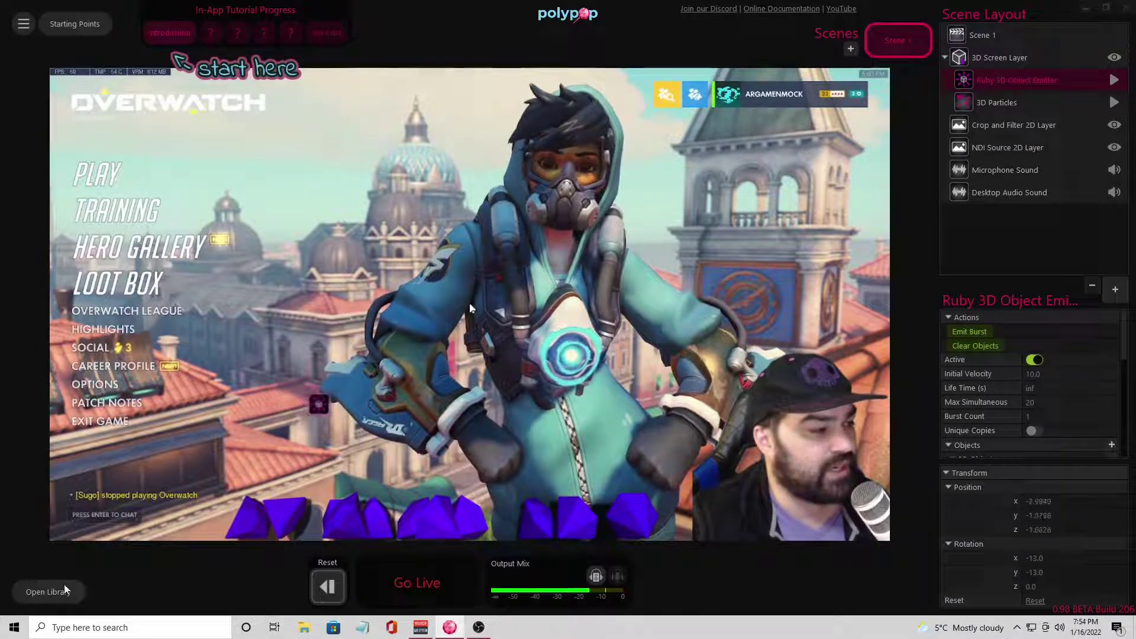
Open the Twitch Alerts settings in the Library and expand the Cheer Alerts to examine the available alert triggers.
{"action": "left_click", "coordinate": [46, 591]}
{"action": "left_click", "coordinate": [89, 255]}
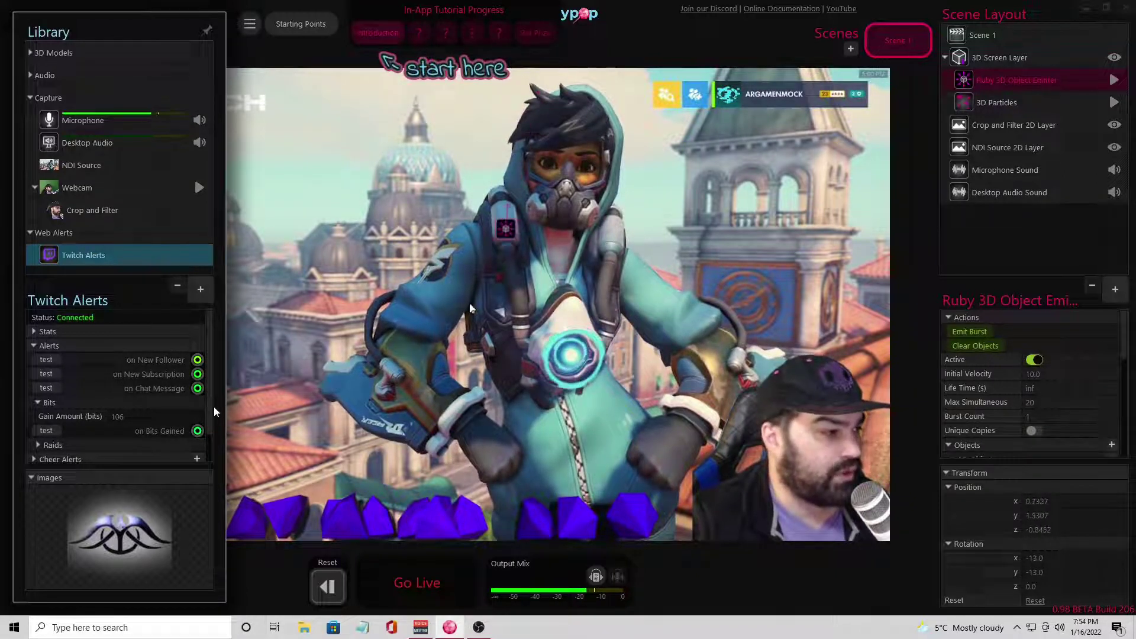
{"action": "scroll", "coordinate": [216, 445], "scroll_direction": "down", "scroll_amount": 1}
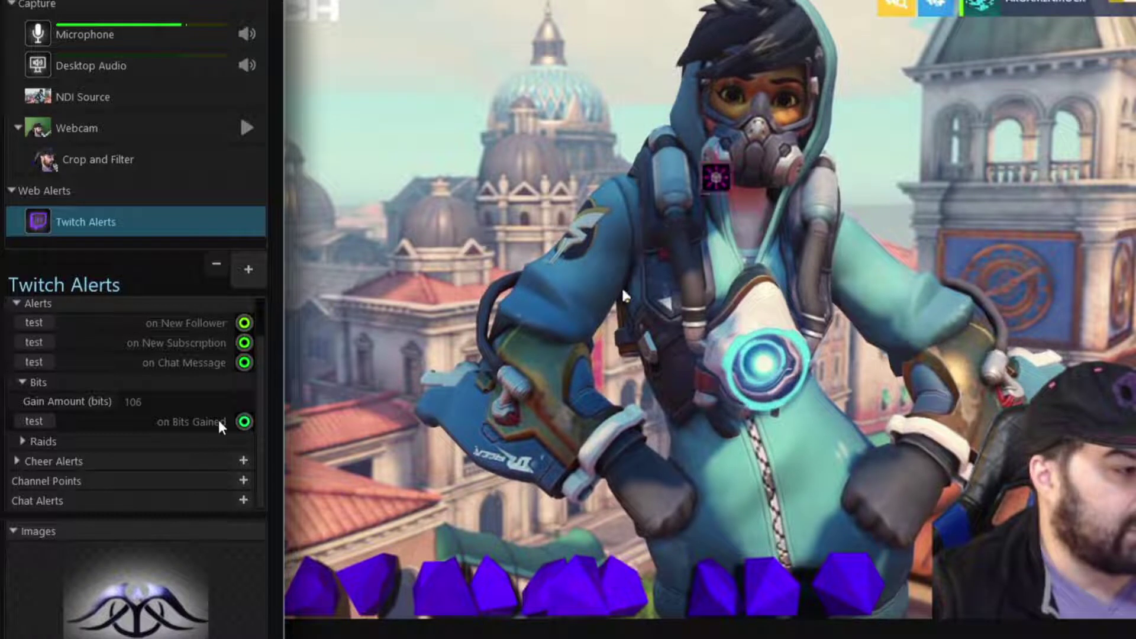
{"action": "left_click", "coordinate": [18, 462]}
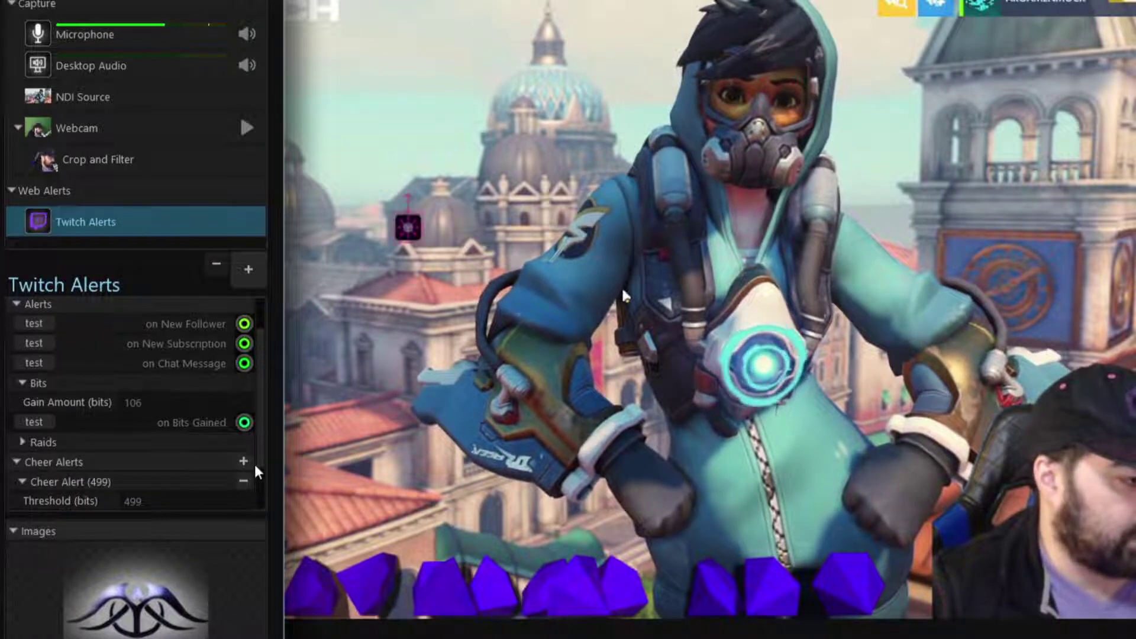
Set the Cheer Alert threshold to 100 bits and wire its on Cheer trigger to the Ruby emitter's Emit Burst action.
{"action": "scroll", "coordinate": [260, 486], "scroll_direction": "down", "scroll_amount": 2}
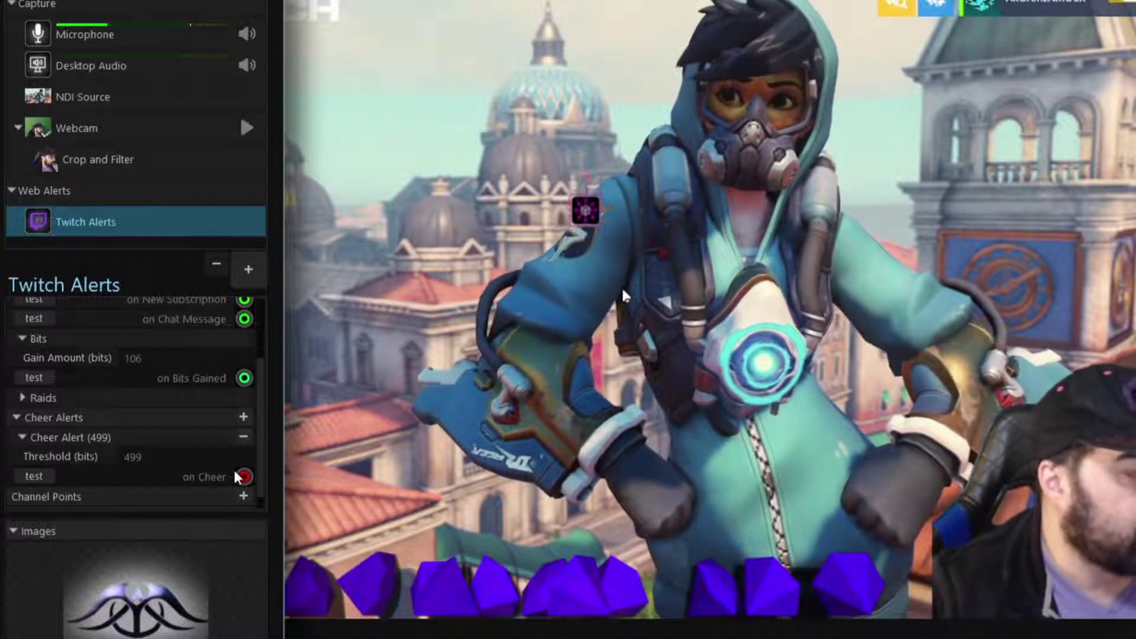
{"action": "mouse_move", "coordinate": [197, 463]}
{"action": "left_mouse_down"}
{"action": "mouse_move", "coordinate": [1, 471]}
{"action": "mouse_move", "coordinate": [193, 463]}
{"action": "left_mouse_up"}
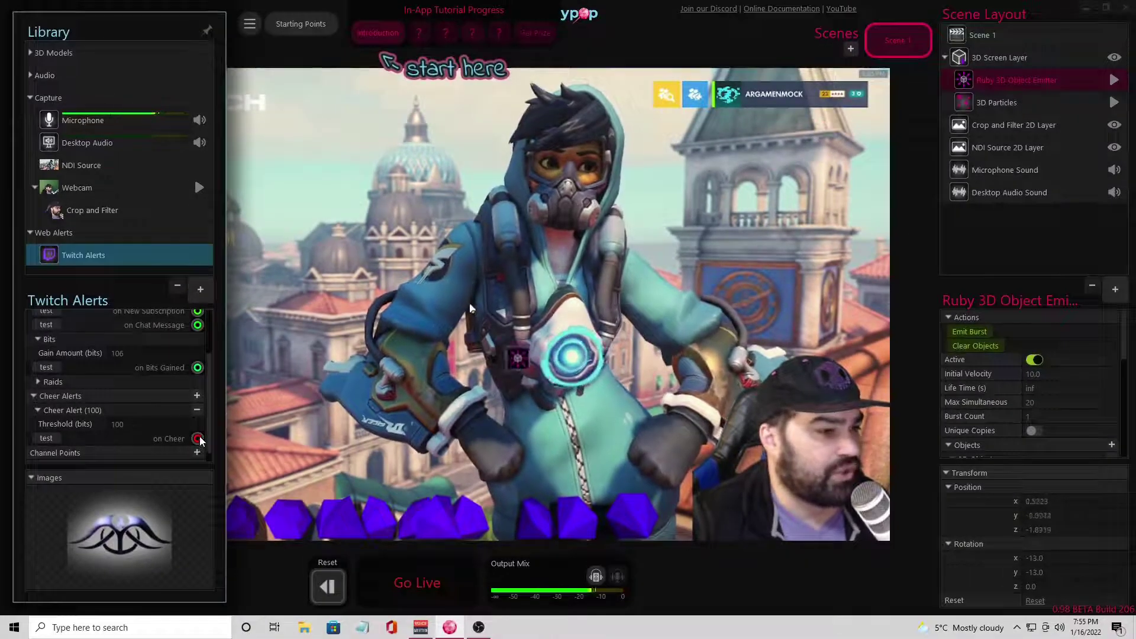
{"action": "left_click_drag", "start_coordinate": [198, 439], "coordinate": [948, 334]}
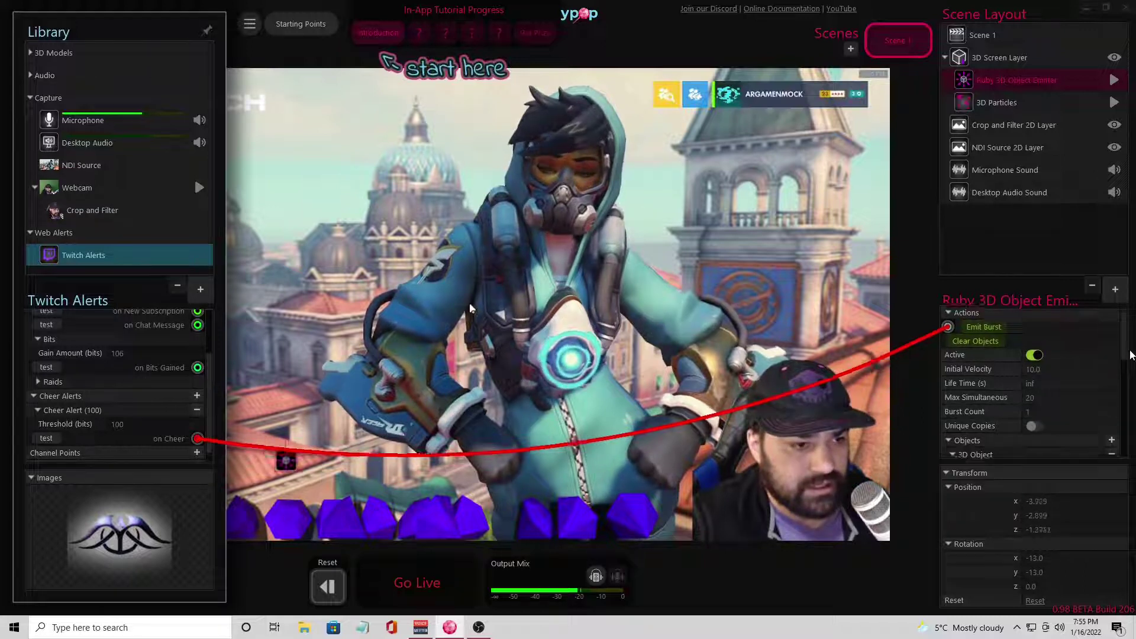
{"action": "scroll", "coordinate": [1119, 348], "scroll_direction": "down", "scroll_amount": 3}
{"action": "scroll", "coordinate": [1124, 342], "scroll_direction": "up", "scroll_amount": 3}
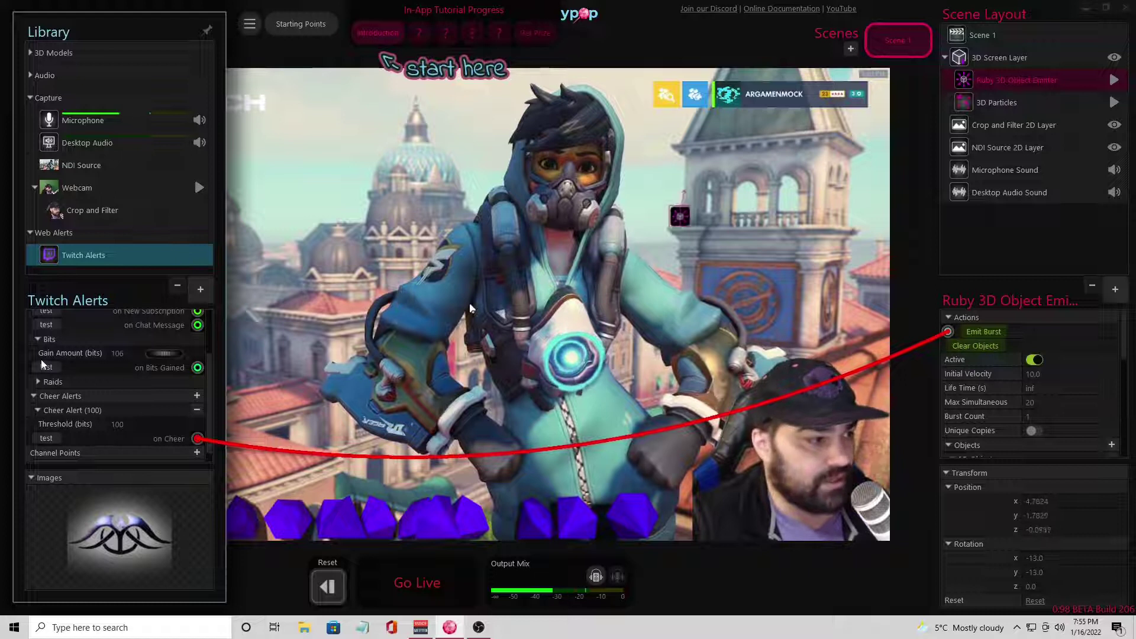
Test the 100-bit Cheer Alert four times to check that it emits rubies.
{"action": "left_click", "coordinate": [51, 439]}
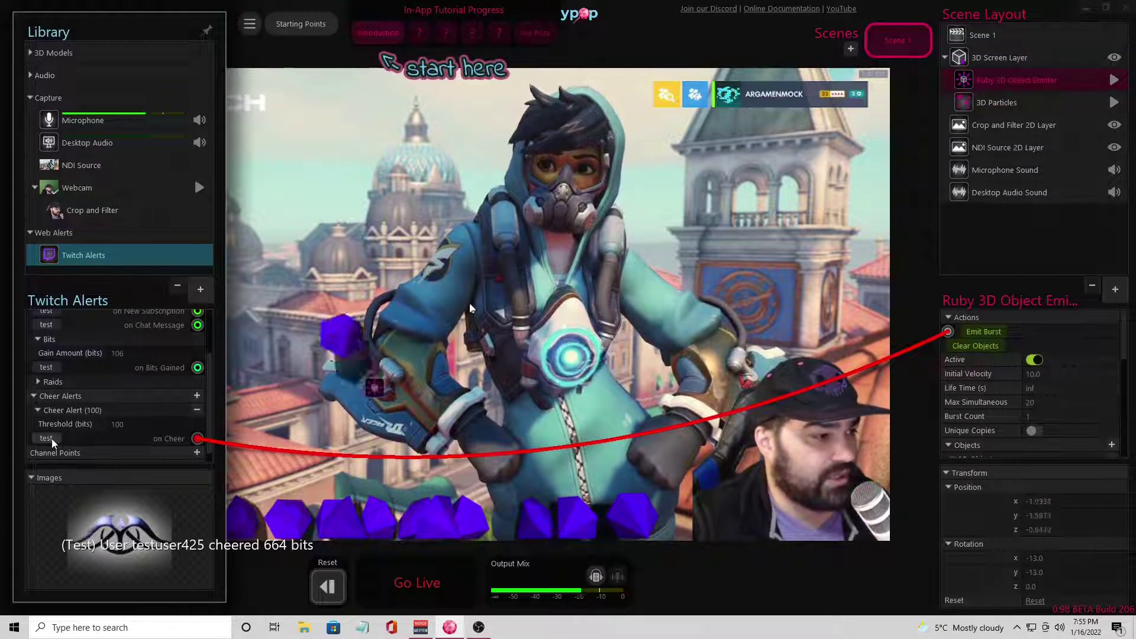
{"action": "left_click", "coordinate": [52, 438]}
{"action": "left_click", "coordinate": [51, 438]}
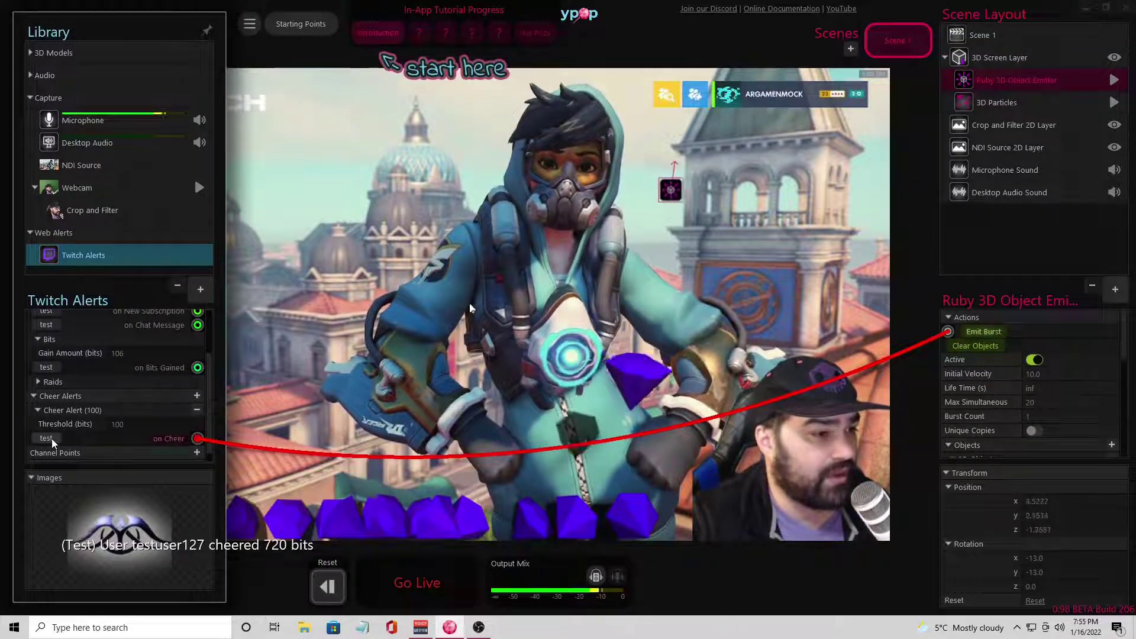
{"action": "left_click", "coordinate": [52, 438]}
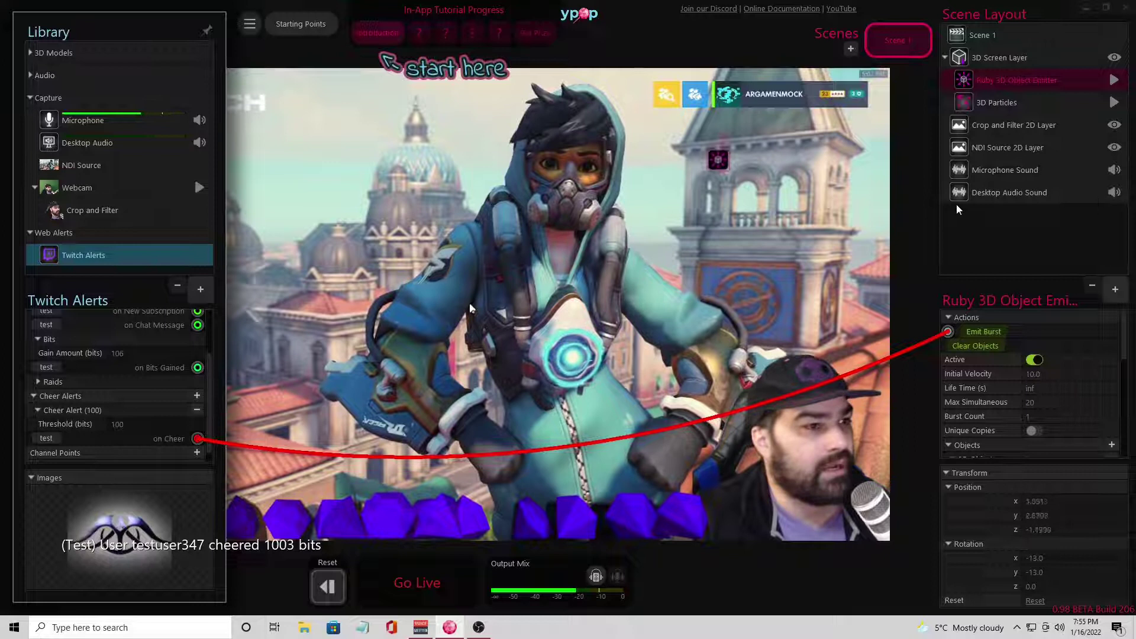
Add a 3D Text element to the scene and move it up beside the character's head.
{"action": "left_click", "coordinate": [1017, 260]}
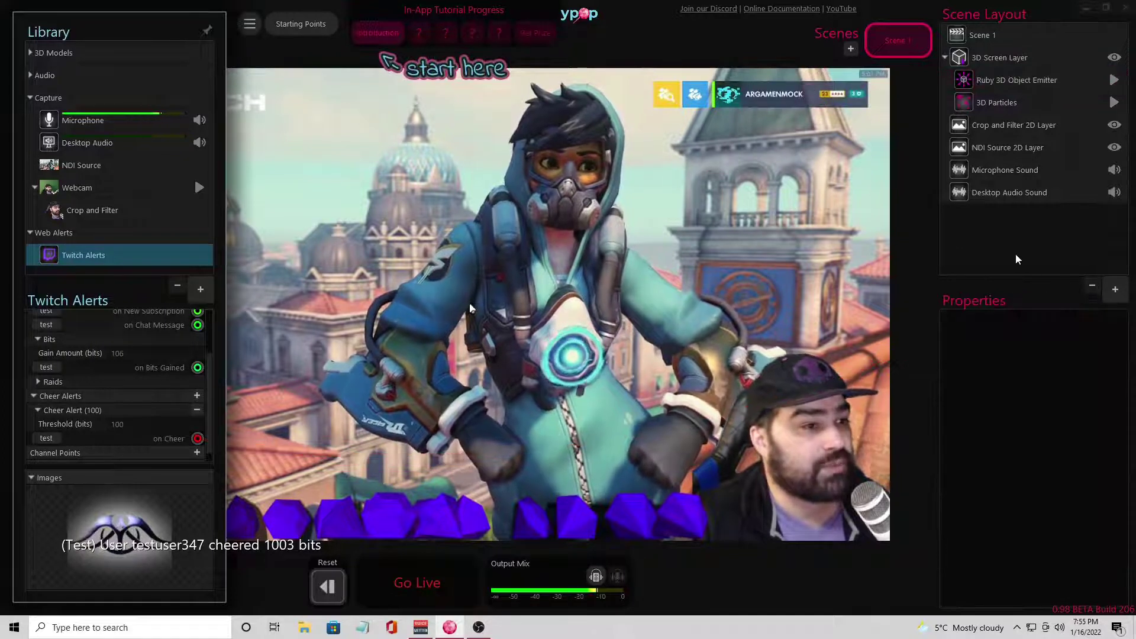
{"action": "left_click", "coordinate": [1115, 289]}
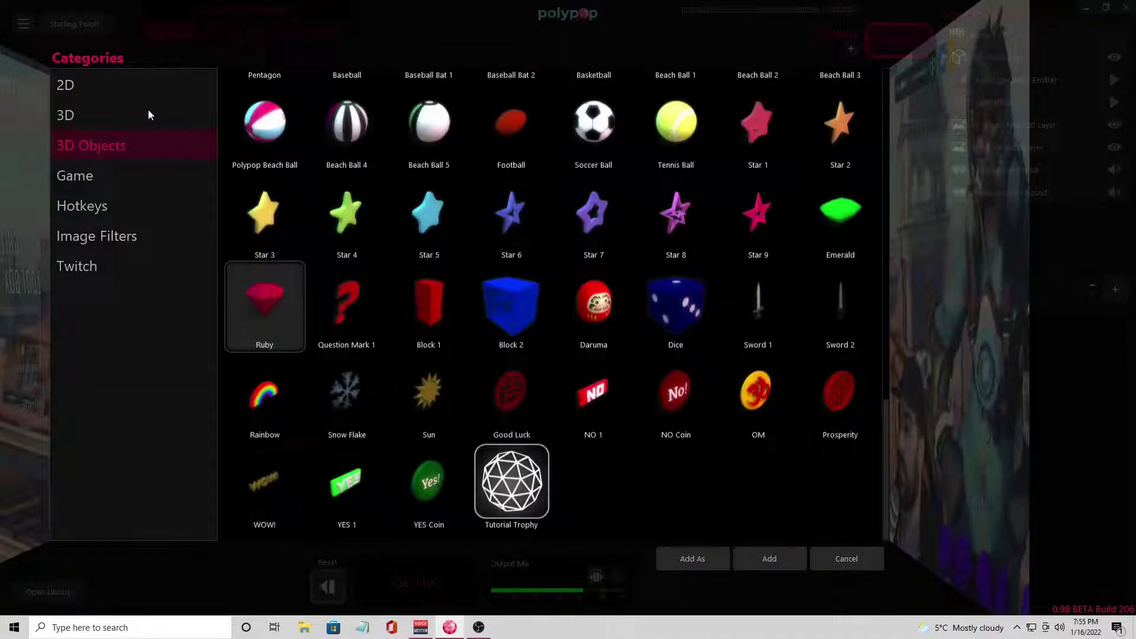
{"action": "left_click", "coordinate": [151, 118]}
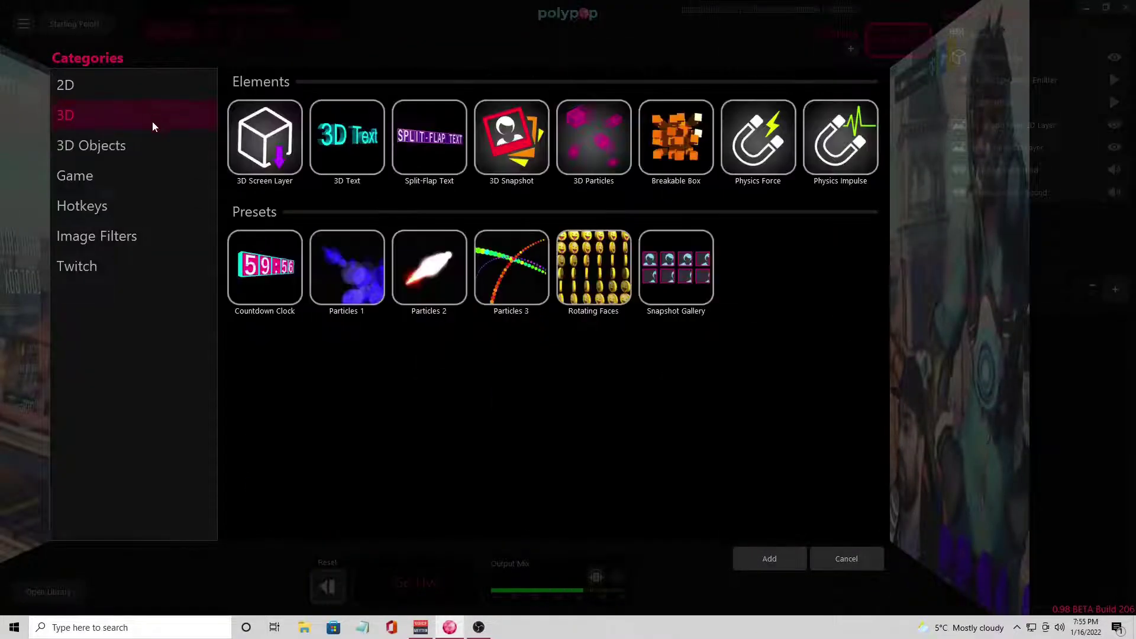
{"action": "left_click", "coordinate": [441, 159]}
{"action": "left_click", "coordinate": [360, 148]}
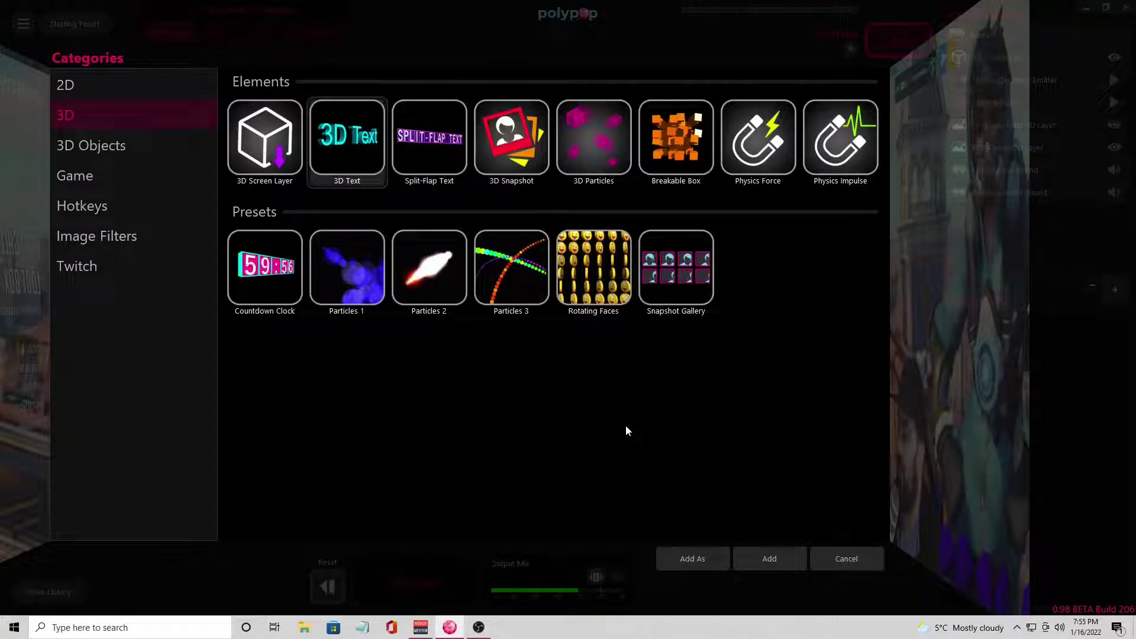
{"action": "left_click", "coordinate": [713, 561]}
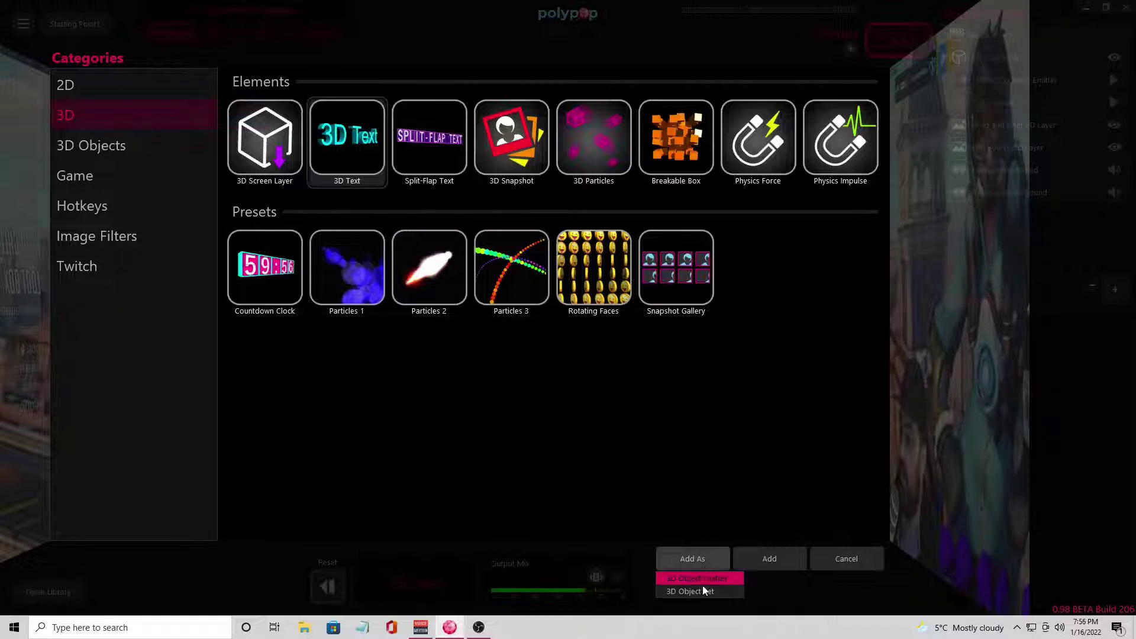
{"action": "left_click", "coordinate": [688, 450]}
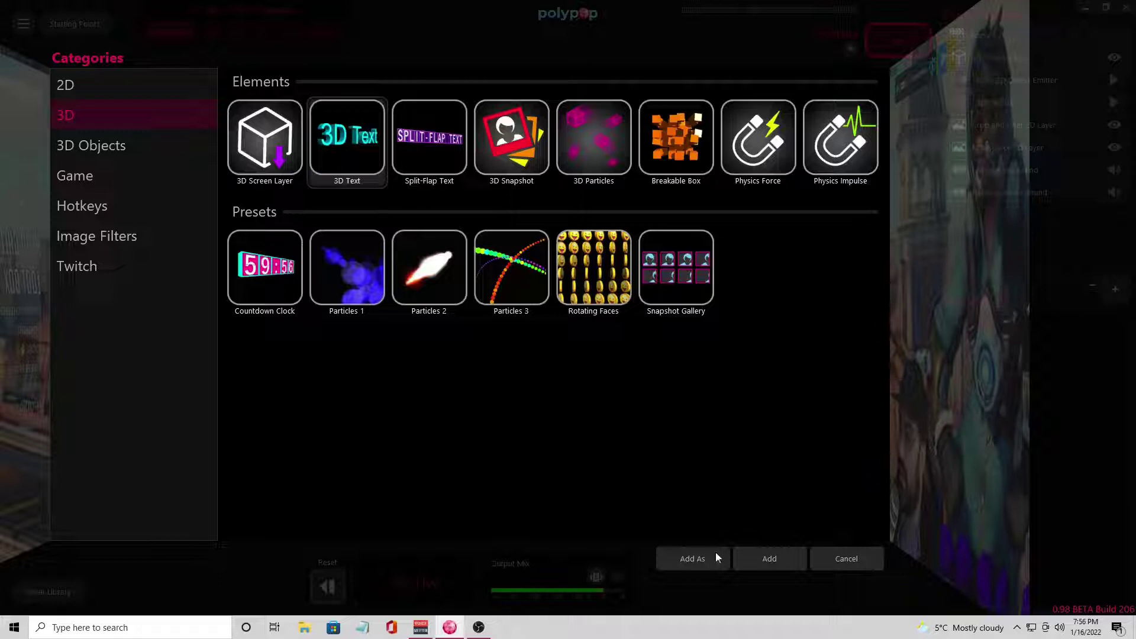
{"action": "left_click", "coordinate": [771, 558]}
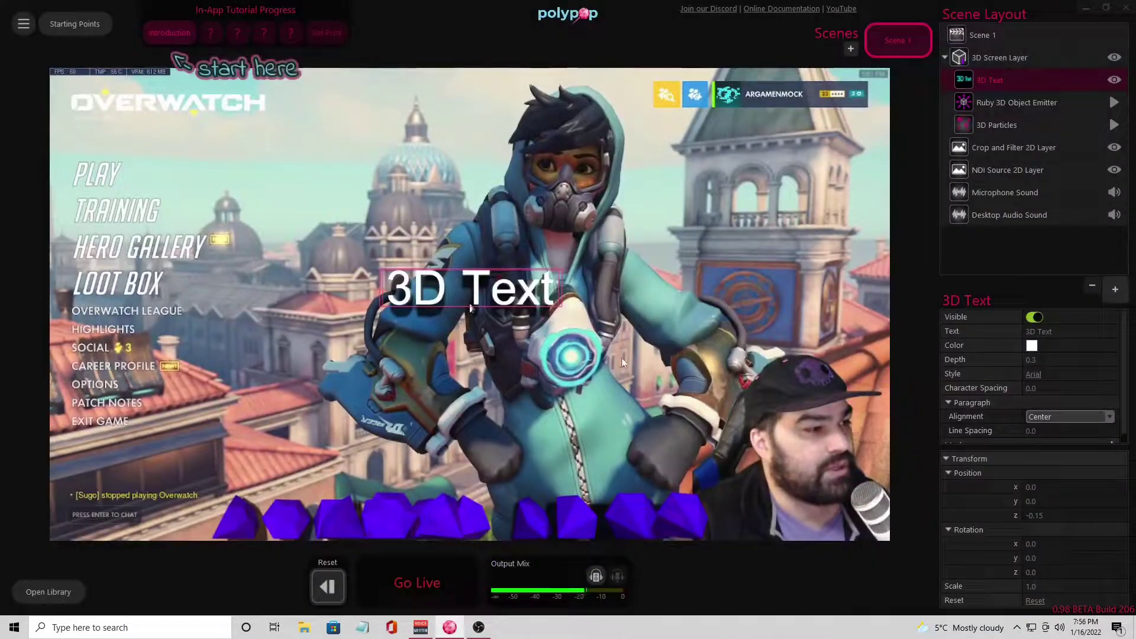
{"action": "left_click_drag", "start_coordinate": [522, 306], "coordinate": [526, 165]}
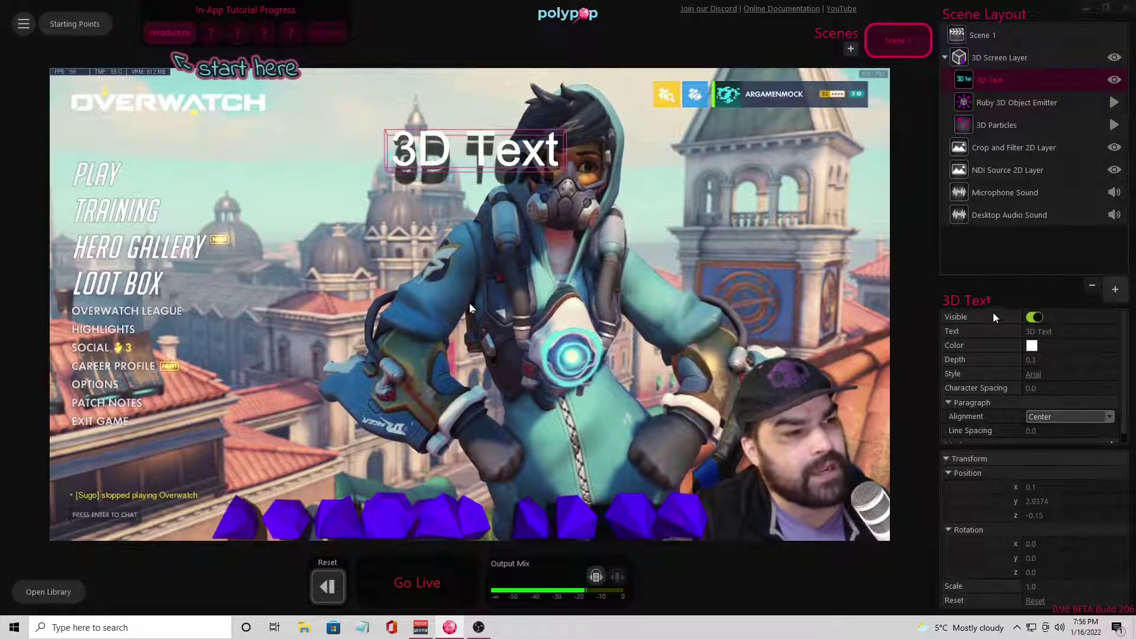
Change the 3D Text's color to purple (R 186, G 0, B 213).
{"action": "left_click", "coordinate": [1031, 346]}
{"action": "mouse_move", "coordinate": [1016, 355]}
{"action": "left_mouse_down"}
{"action": "mouse_move", "coordinate": [1017, 379]}
{"action": "mouse_move", "coordinate": [1016, 370]}
{"action": "left_mouse_up"}
{"action": "left_click", "coordinate": [1008, 361]}
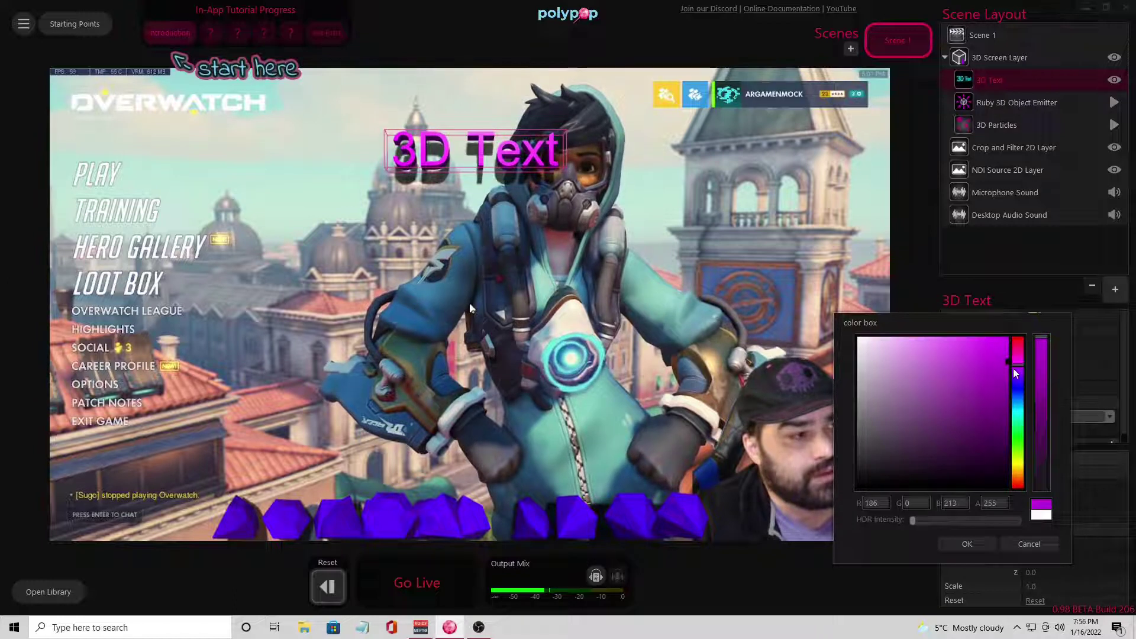
{"action": "left_click", "coordinate": [967, 544]}
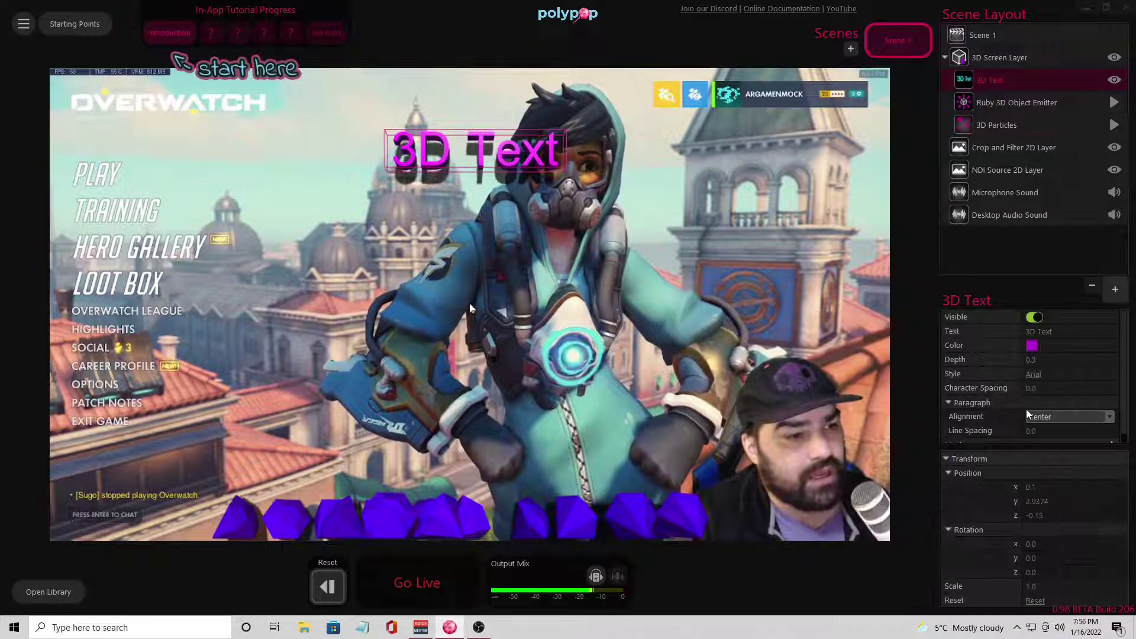
Add a Spin Action mod to the 3D Text and display its Spin action and settings.
{"action": "scroll", "coordinate": [1125, 395], "scroll_direction": "down", "scroll_amount": 1}
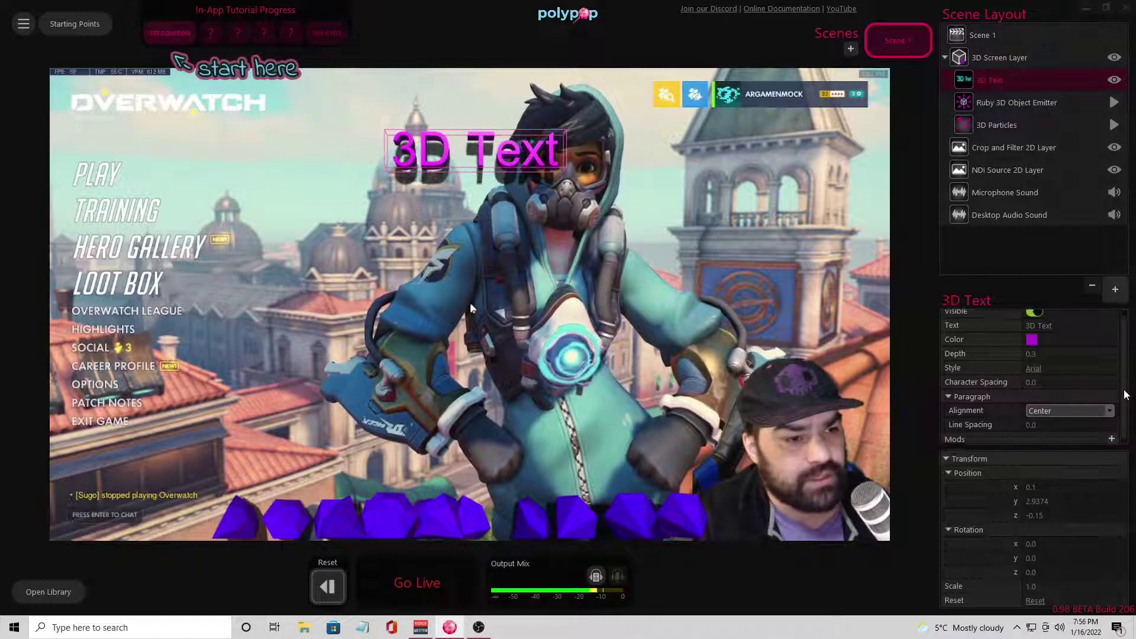
{"action": "left_click", "coordinate": [1112, 436]}
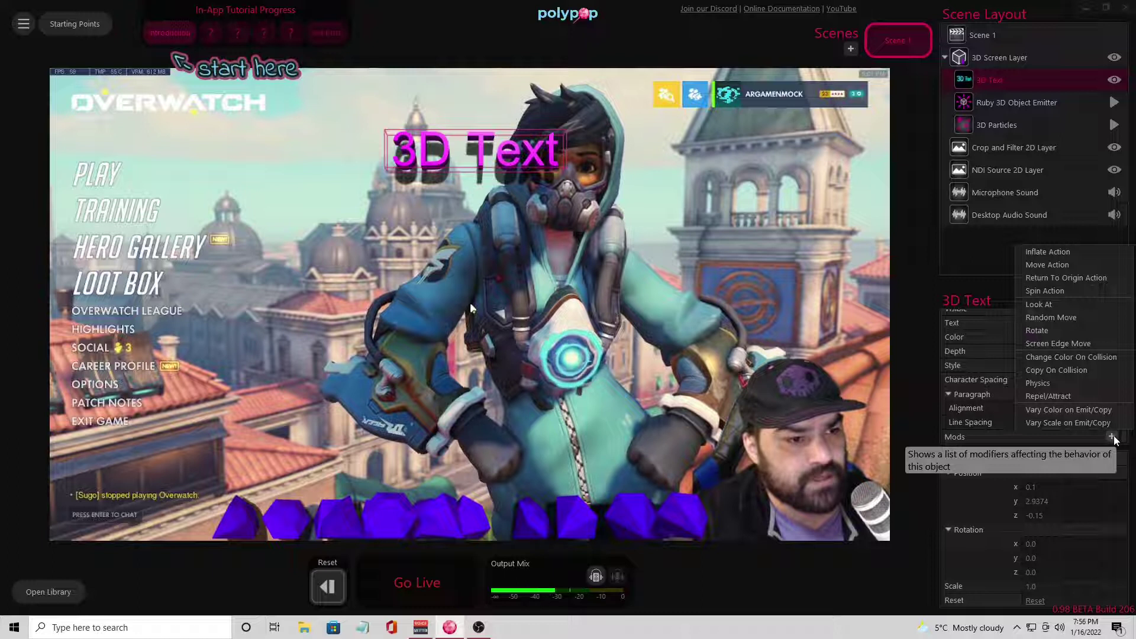
{"action": "left_click", "coordinate": [1112, 437]}
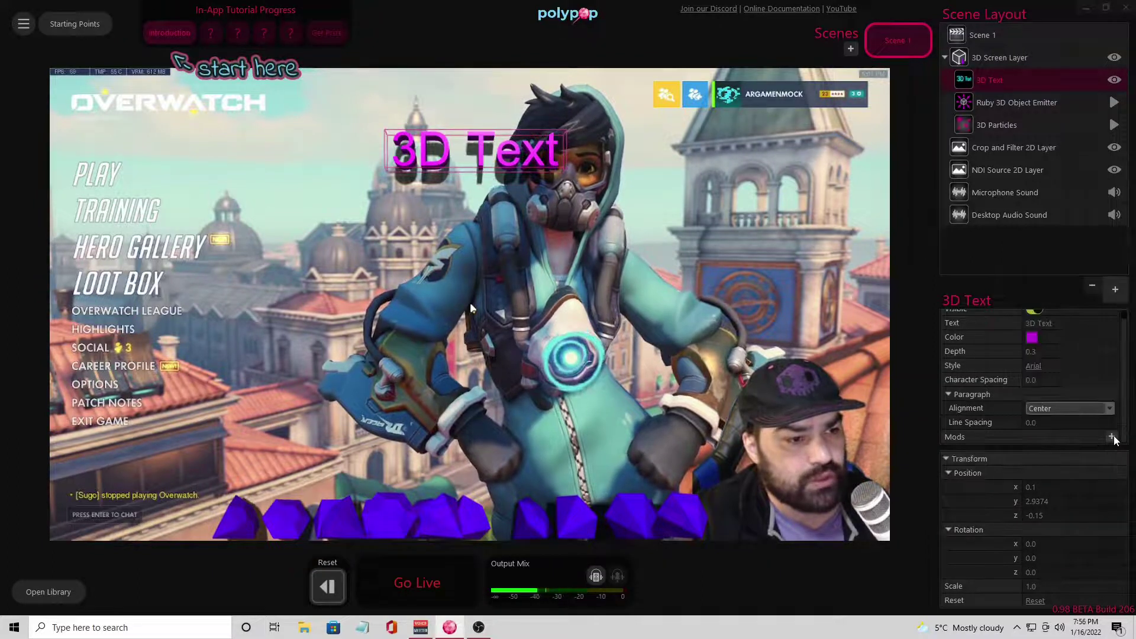
{"action": "left_click", "coordinate": [1112, 438]}
{"action": "left_click", "coordinate": [1107, 289]}
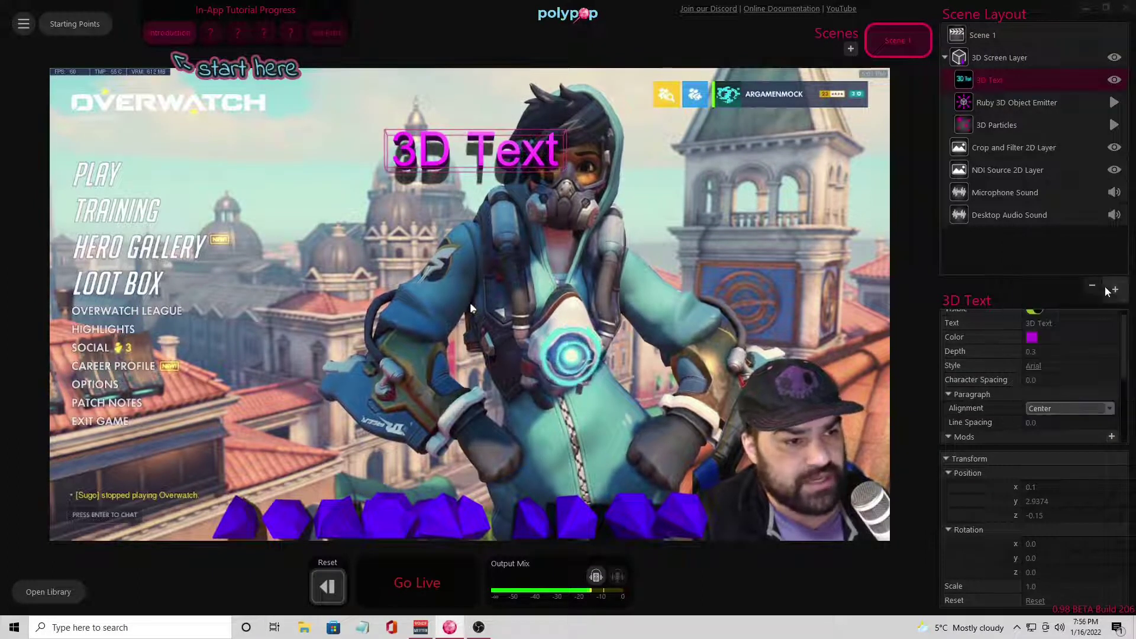
{"action": "left_click_drag", "start_coordinate": [1125, 362], "coordinate": [1131, 438]}
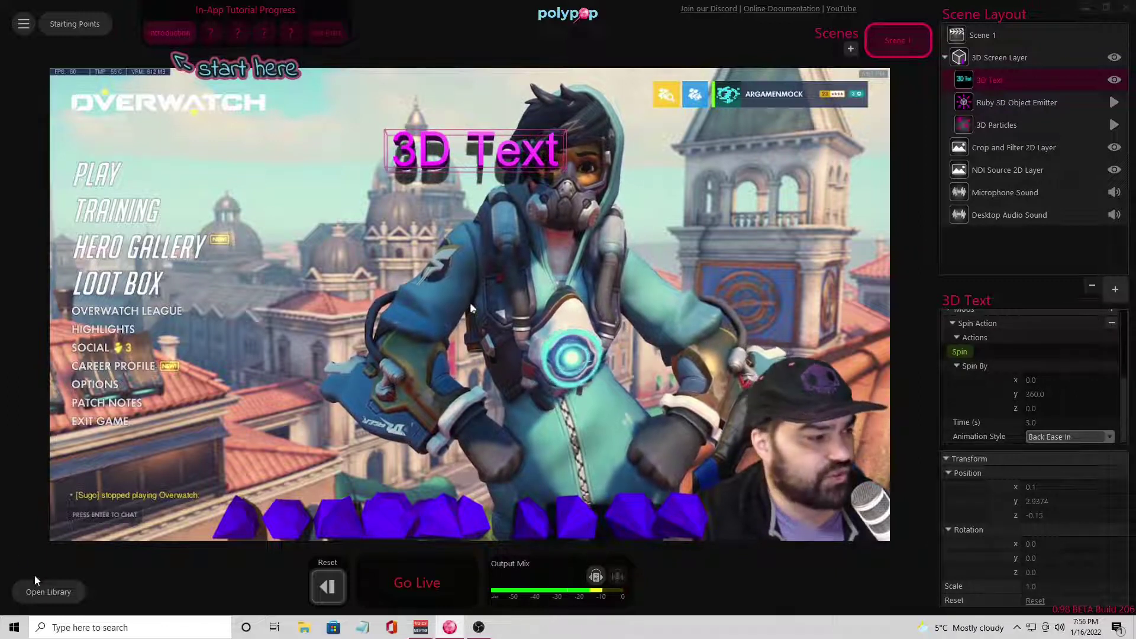
Reopen the Library and wire the Cheer Alert's on Cheer trigger to the 3D Text's Spin action.
{"action": "left_click", "coordinate": [48, 591]}
{"action": "left_click_drag", "start_coordinate": [198, 368], "coordinate": [213, 398]}
{"action": "scroll", "coordinate": [213, 378], "scroll_direction": "up", "scroll_amount": 3}
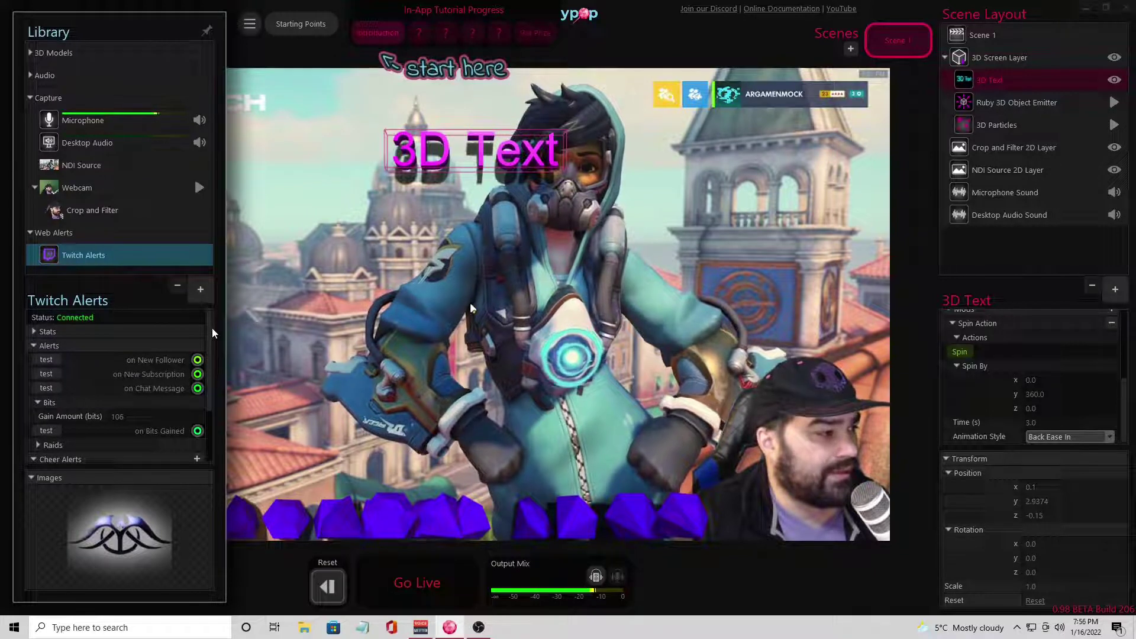
{"action": "scroll", "coordinate": [216, 366], "scroll_direction": "down", "scroll_amount": 3}
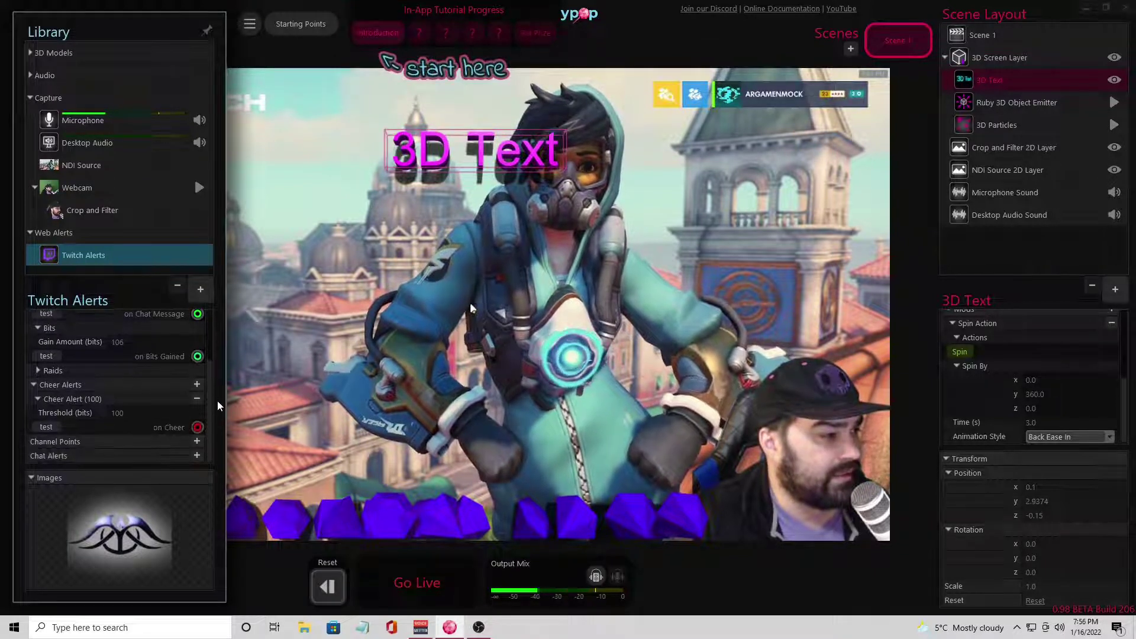
{"action": "scroll", "coordinate": [216, 384], "scroll_direction": "up", "scroll_amount": 3}
{"action": "scroll", "coordinate": [215, 366], "scroll_direction": "down", "scroll_amount": 2}
{"action": "left_click", "coordinate": [198, 386]}
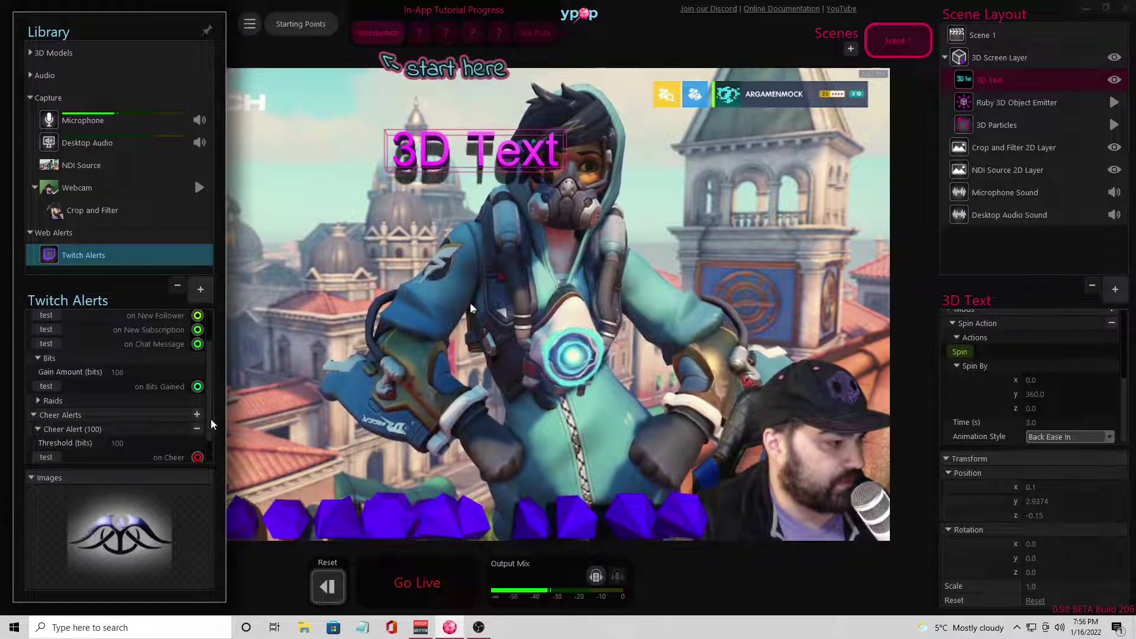
{"action": "scroll", "coordinate": [212, 449], "scroll_direction": "down", "scroll_amount": 2}
{"action": "left_click_drag", "start_coordinate": [198, 427], "coordinate": [947, 351]}
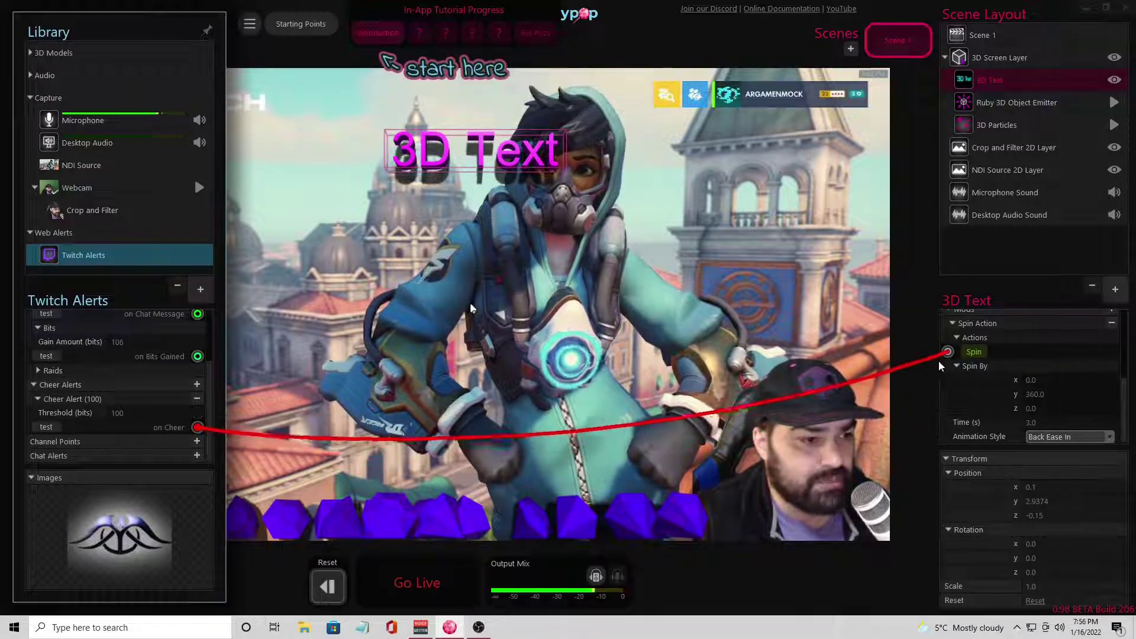
Wire the Cheer Alert's on Cheer trigger to the 3D Text's Text property.
{"action": "scroll", "coordinate": [1006, 402], "scroll_direction": "up", "scroll_amount": 5}
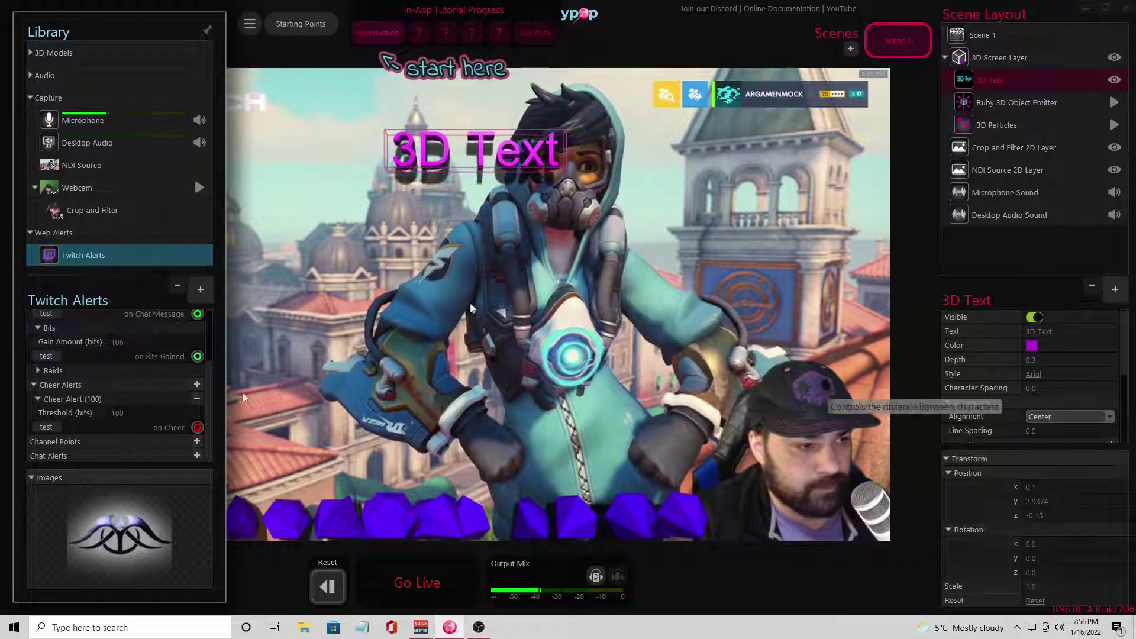
{"action": "mouse_move", "coordinate": [197, 427]}
{"action": "left_click_drag", "start_coordinate": [197, 427], "coordinate": [950, 336]}
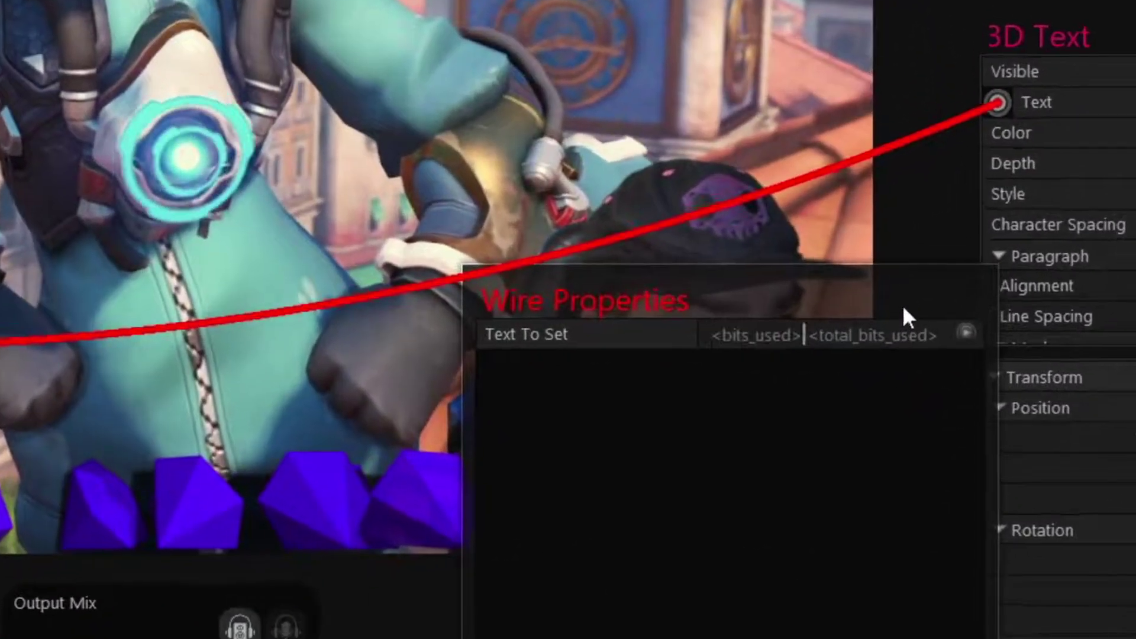
Examine the placeholder variables in the wire's Text To Set value from beginning to end.
{"action": "key", "text": "Right"}
{"action": "key", "text": "Right"}
{"action": "key", "text": "Right"}
{"action": "key", "text": "Right"}
{"action": "key", "text": "Right"}
{"action": "key", "text": "Right"}
{"action": "key", "text": "Right"}
{"action": "key", "text": "Right"}
{"action": "key", "text": "Right"}
{"action": "key", "text": "Right"}
{"action": "key", "text": "Right"}
{"action": "key", "text": "Right"}
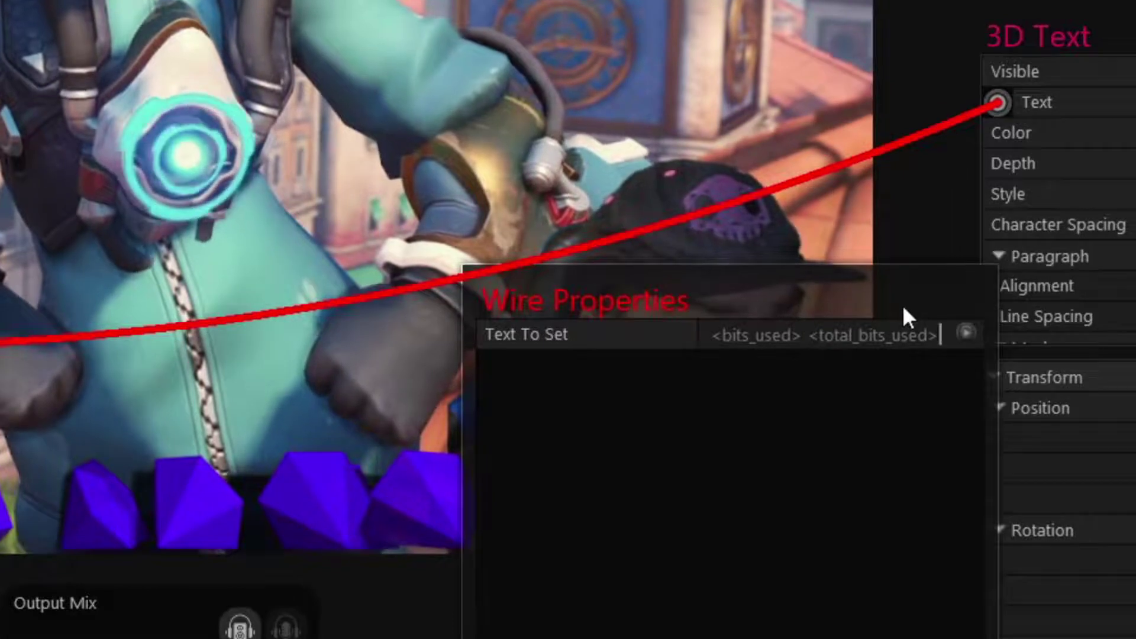
{"action": "key", "text": "Left"}
{"action": "key", "text": "Left"}
{"action": "key", "text": "Left"}
{"action": "key", "text": "Left"}
{"action": "key", "text": "Left"}
{"action": "key", "text": "Left"}
{"action": "key", "text": "Left"}
{"action": "key", "text": "Left"}
{"action": "key", "text": "Left"}
{"action": "key", "text": "Left"}
{"action": "key", "text": "Left"}
{"action": "key", "text": "Left"}
{"action": "key", "text": "Left"}
{"action": "key", "text": "Left"}
{"action": "key", "text": "Left"}
{"action": "key", "text": "Left"}
{"action": "key", "text": "Left"}
{"action": "key", "text": "Left"}
{"action": "key", "text": "Left"}
{"action": "key", "text": "Left"}
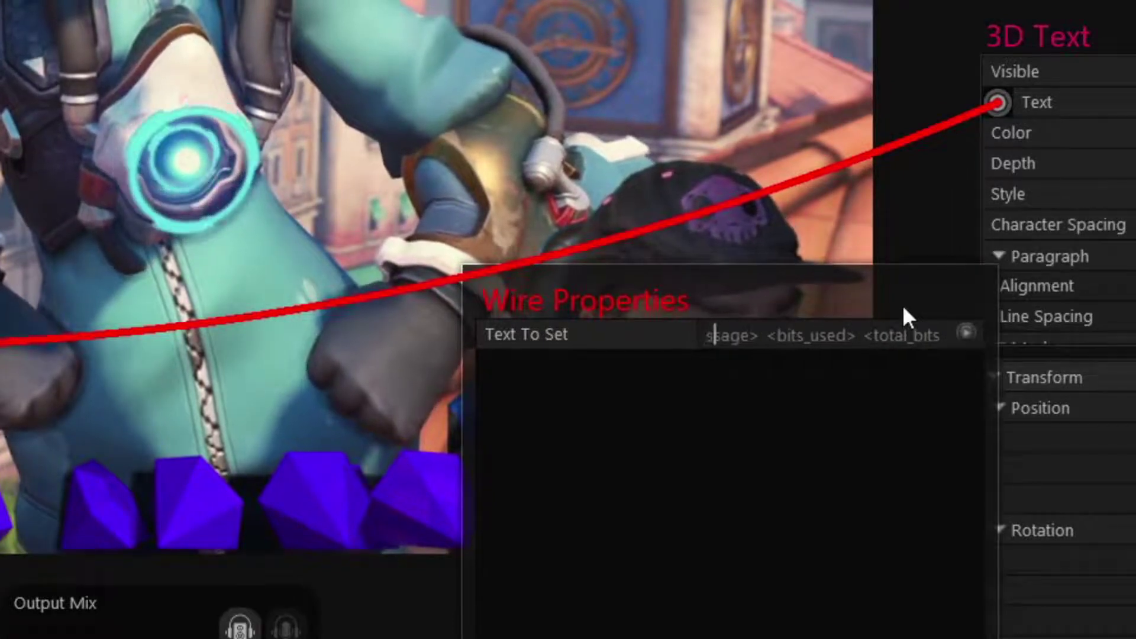
{"action": "key", "text": "Right"}
{"action": "key", "text": "Right"}
{"action": "key", "text": "Right"}
{"action": "key", "text": "Right"}
{"action": "key", "text": "Right"}
{"action": "key", "text": "Right"}
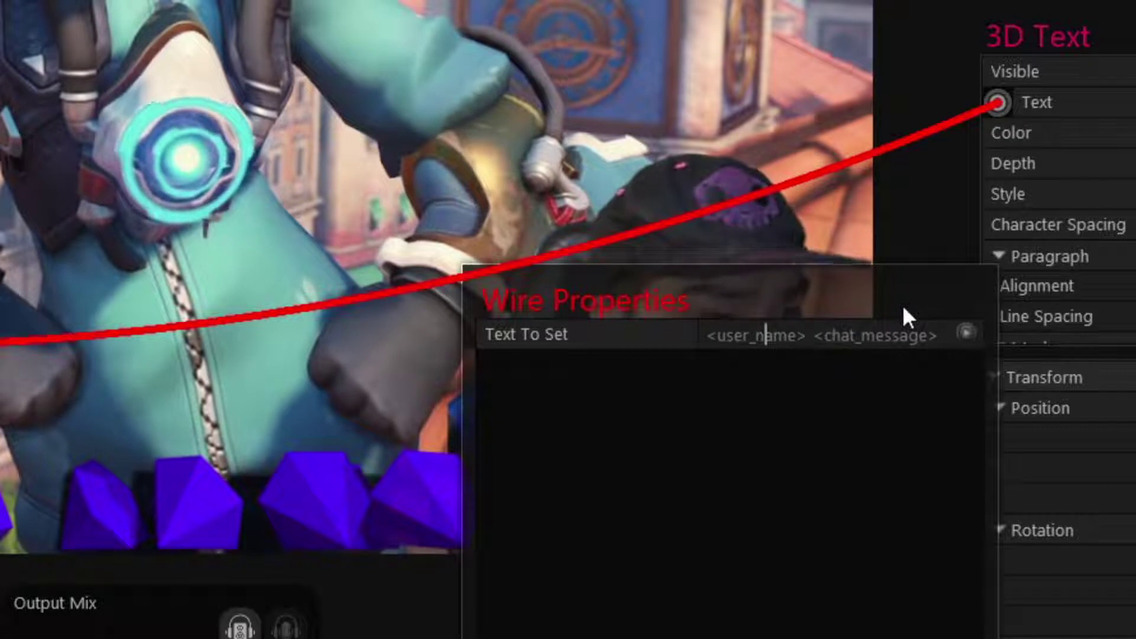
{"action": "key", "text": "Left"}
{"action": "key", "text": "Left"}
{"action": "key", "text": "Left"}
{"action": "key", "text": "Left"}
{"action": "key", "text": "Left"}
{"action": "key", "text": "Left"}
{"action": "key", "text": "Right"}
{"action": "key", "text": "Right"}
{"action": "key", "text": "Right"}
{"action": "key", "text": "Right"}
{"action": "key", "text": "Right"}
{"action": "key", "text": "Right"}
{"action": "key", "text": "Right"}
{"action": "key", "text": "Right"}
{"action": "key", "text": "Right"}
{"action": "key", "text": "Right"}
{"action": "key", "text": "Right"}
{"action": "key", "text": "Right"}
{"action": "key", "text": "Right"}
{"action": "key", "text": "Right"}
{"action": "key", "text": "Right"}
{"action": "key", "text": "Right"}
{"action": "key", "text": "Right"}
{"action": "key", "text": "Right"}
{"action": "key", "text": "Right"}
{"action": "key", "text": "Right"}
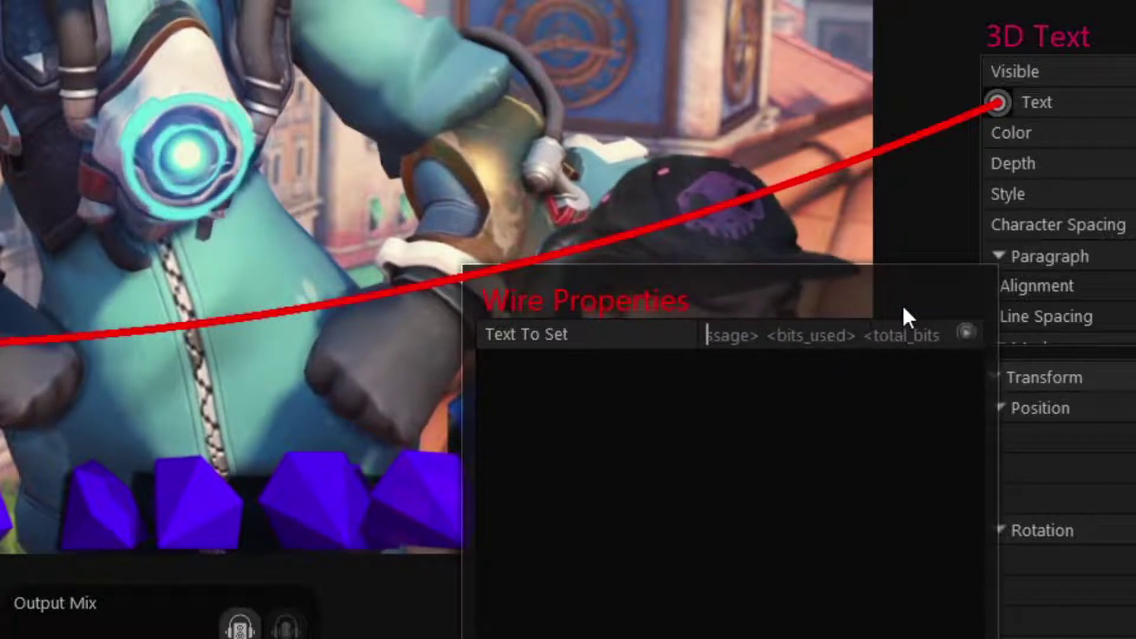
Replace the leading placeholders in Text To Set with "Thank you" and append the user_name placeholder at the end.
{"action": "key", "text": "Right"}
{"action": "key", "text": "Right"}
{"action": "key", "text": "Right"}
{"action": "key", "text": "Right"}
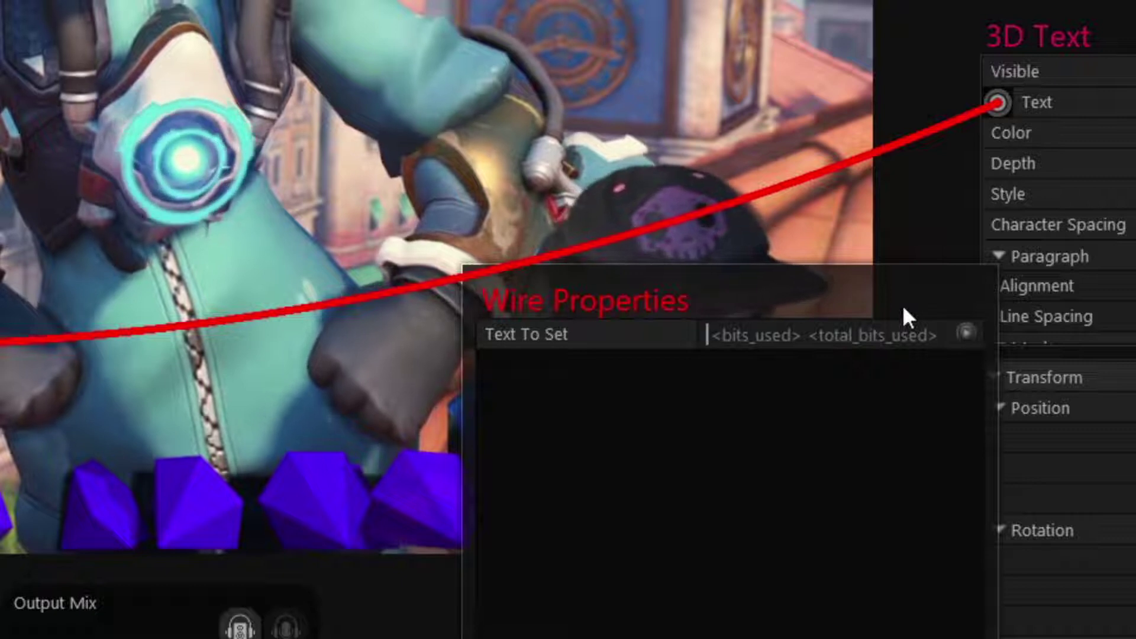
{"action": "type", "text": "Thank you"}
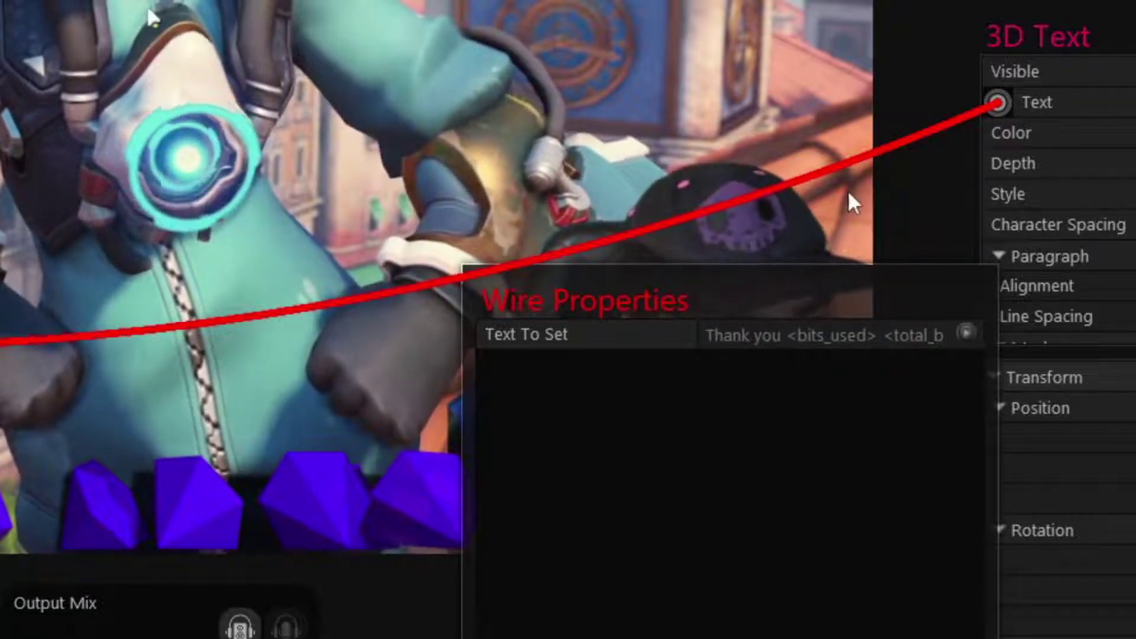
{"action": "left_click", "coordinate": [968, 331]}
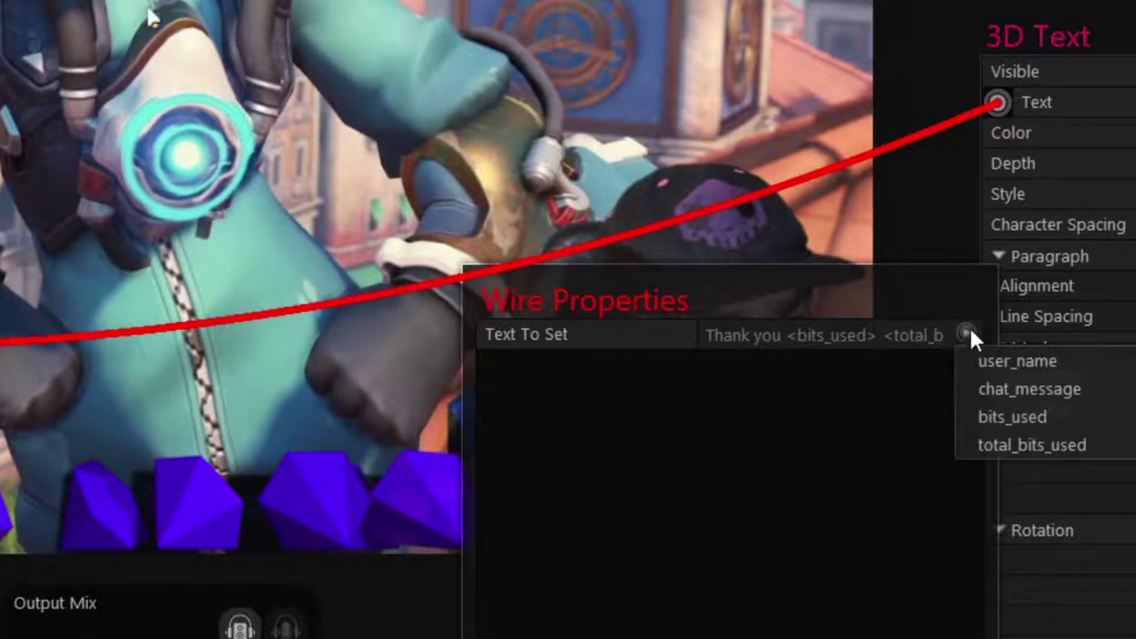
{"action": "left_click", "coordinate": [1004, 364]}
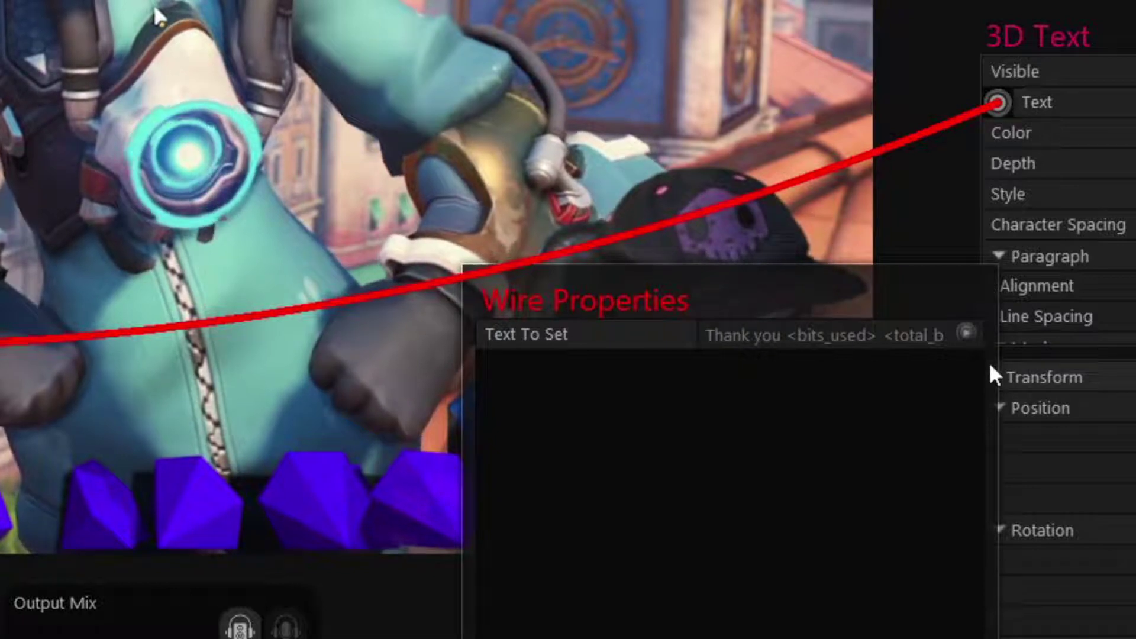
Remove the <total_bits_used> placeholder in front of <user_name> from the Text To Set value.
{"action": "left_click", "coordinate": [795, 330]}
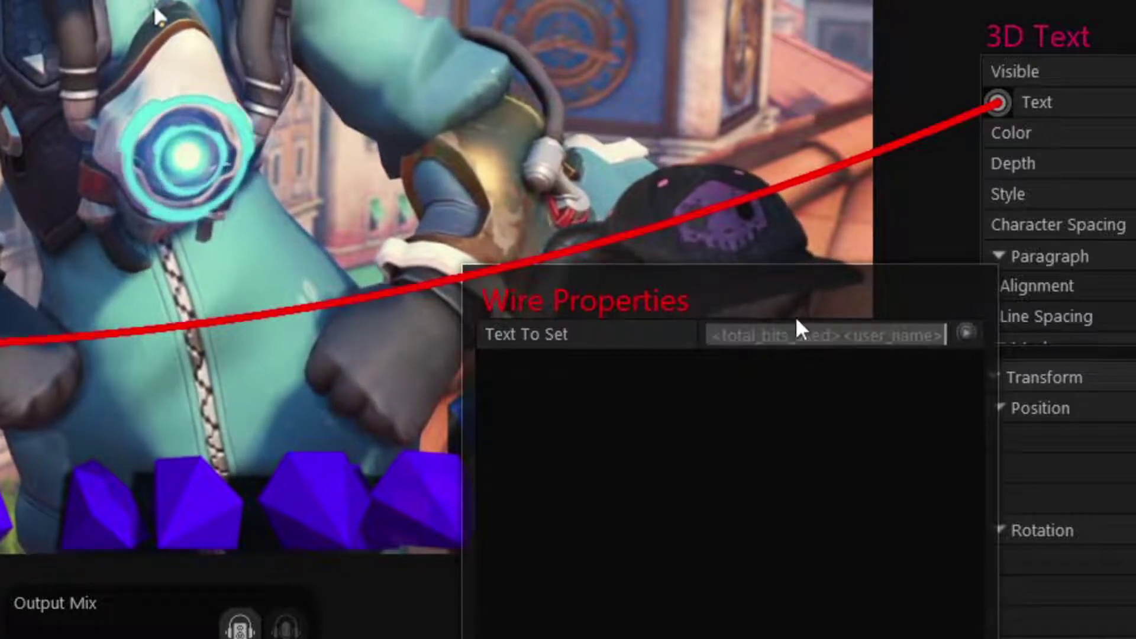
{"action": "key", "text": "Left"}
{"action": "key", "text": "Left"}
{"action": "key", "text": "Left"}
{"action": "key", "text": "Left"}
{"action": "key", "text": "Left"}
{"action": "key", "text": "Left"}
{"action": "key", "text": "Left"}
{"action": "key", "text": "Left"}
{"action": "key", "text": "Left"}
{"action": "key", "text": "Left"}
{"action": "key", "text": "Left"}
{"action": "key", "text": "Left"}
{"action": "key", "text": "Left"}
{"action": "key", "text": "Left"}
{"action": "key", "text": "Left"}
{"action": "key", "text": "Right"}
{"action": "key", "text": "Right"}
{"action": "key", "text": "Right"}
{"action": "key", "text": "Right"}
{"action": "key", "text": "BackSpace"}
{"action": "key", "text": "BackSpace"}
{"action": "key", "text": "BackSpace"}
{"action": "key", "text": "BackSpace"}
{"action": "key", "text": "BackSpace"}
{"action": "key", "text": "BackSpace"}
{"action": "key", "text": "BackSpace"}
{"action": "key", "text": "BackSpace"}
{"action": "key", "text": "BackSpace"}
{"action": "key", "text": "BackSpace"}
{"action": "key", "text": "BackSpace"}
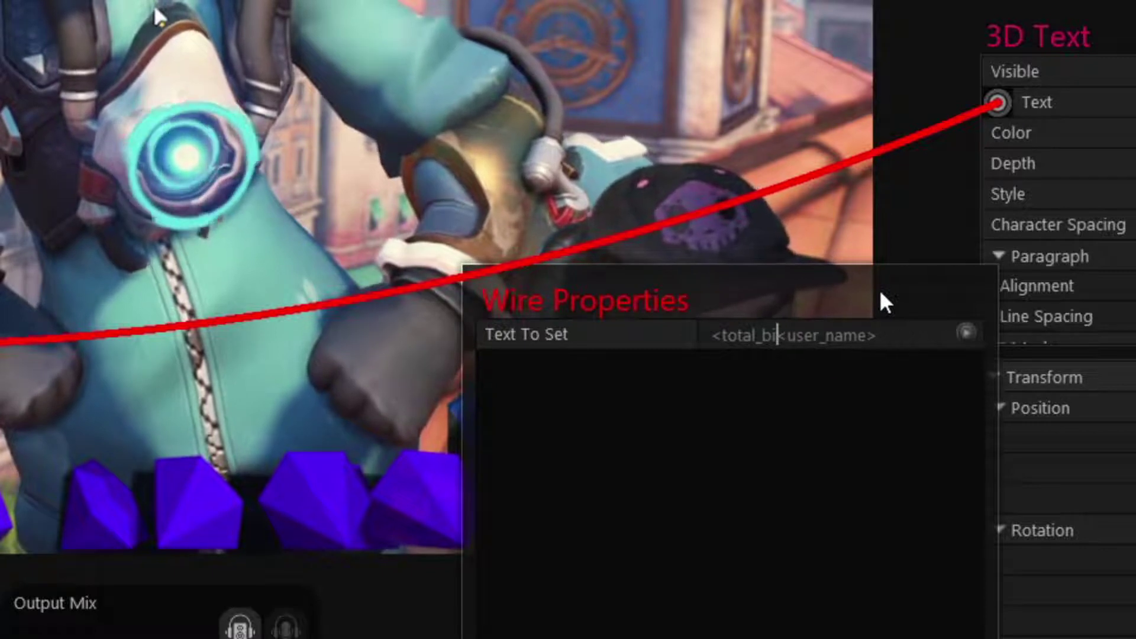
{"action": "type", "text": "_bits_used>"}
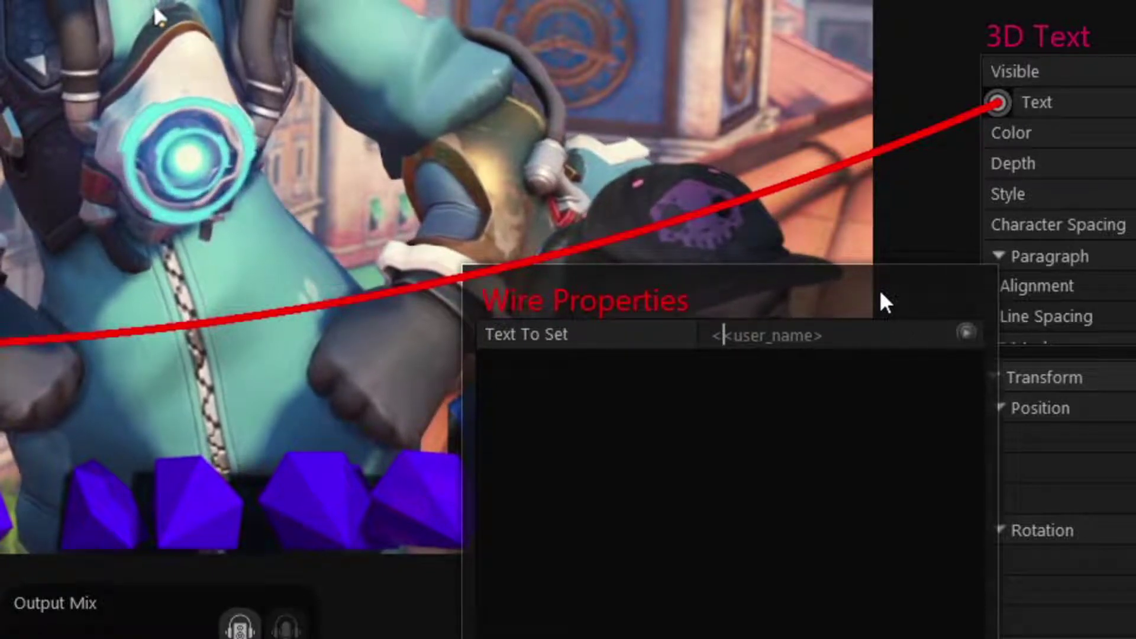
Delete the <bits_used> placeholder and extra space after "Thank you" so Text To Set reads "Thank you <user_name>".
{"action": "key", "text": "Home"}
{"action": "key", "text": "Right"}
{"action": "key", "text": "Right"}
{"action": "key", "text": "Right"}
{"action": "key", "text": "Right"}
{"action": "key", "text": "Right"}
{"action": "key", "text": "Right"}
{"action": "key", "text": "Right"}
{"action": "key", "text": "Right"}
{"action": "key", "text": "Right"}
{"action": "key", "text": "Right"}
{"action": "key", "text": "Right"}
{"action": "key", "text": "BackSpace"}
{"action": "key", "text": "Delete"}
{"action": "key", "text": "Delete"}
{"action": "key", "text": "Delete"}
{"action": "key", "text": "Delete"}
{"action": "key", "text": "Delete"}
{"action": "key", "text": "Delete"}
{"action": "key", "text": "Delete"}
{"action": "key", "text": "Delete"}
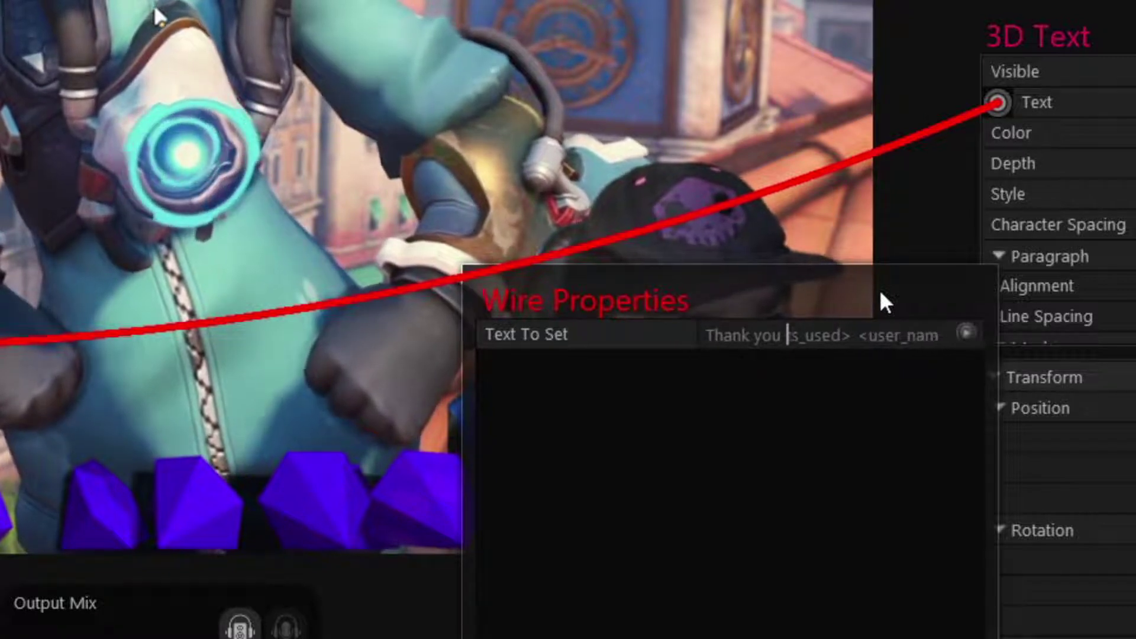
{"action": "key", "text": "Delete"}
{"action": "key", "text": "Delete"}
{"action": "key", "text": "Delete"}
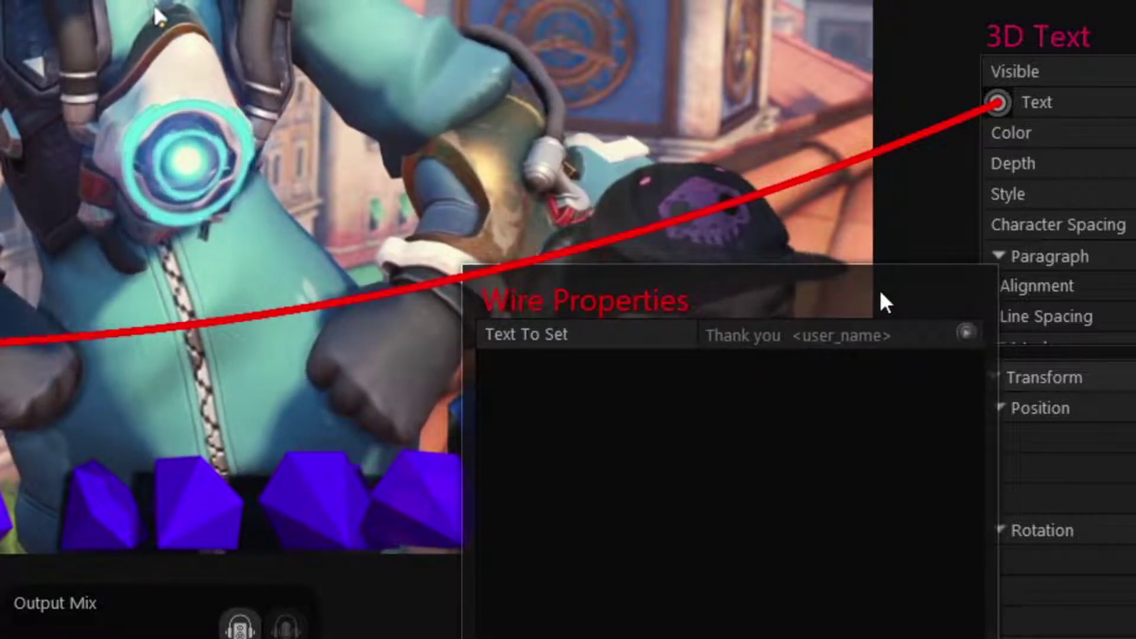
{"action": "key", "text": "Right"}
{"action": "key", "text": "End"}
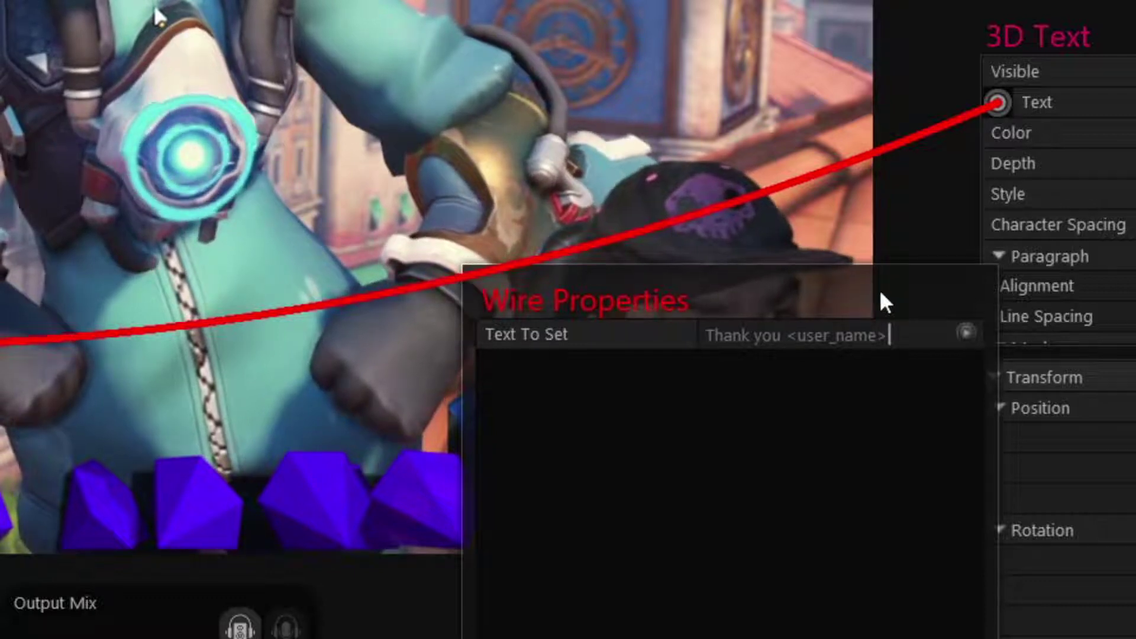
Append the bits_used placeholder with surrounding words so Text To Set reads "Thank you <user_name> for <bits_used> bits!".
{"action": "left_click", "coordinate": [966, 333]}
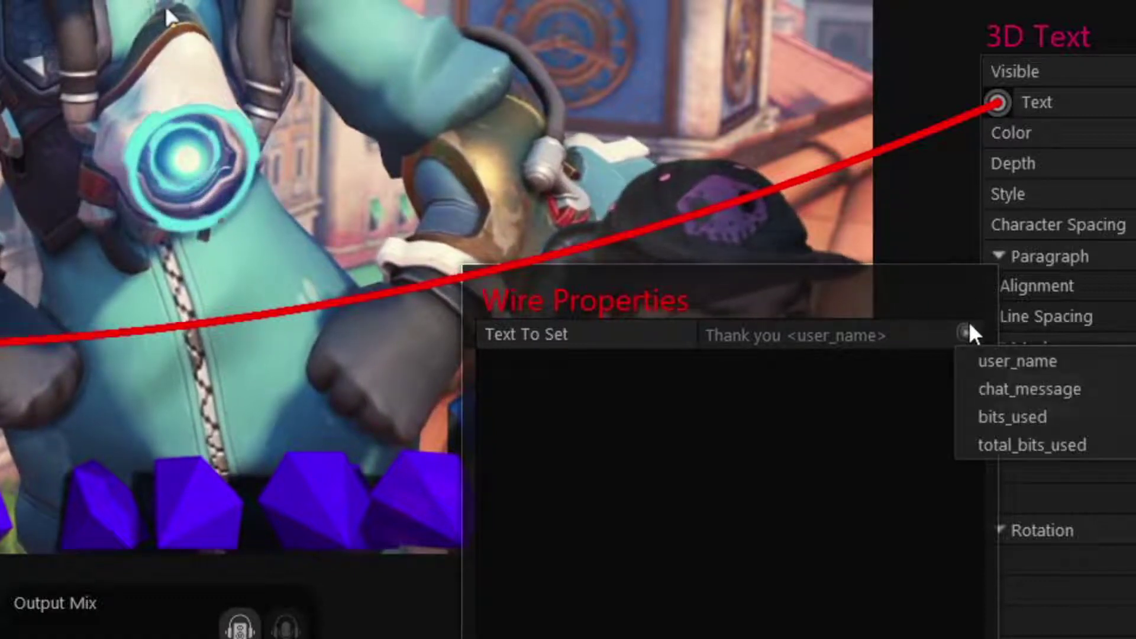
{"action": "left_click", "coordinate": [1041, 416]}
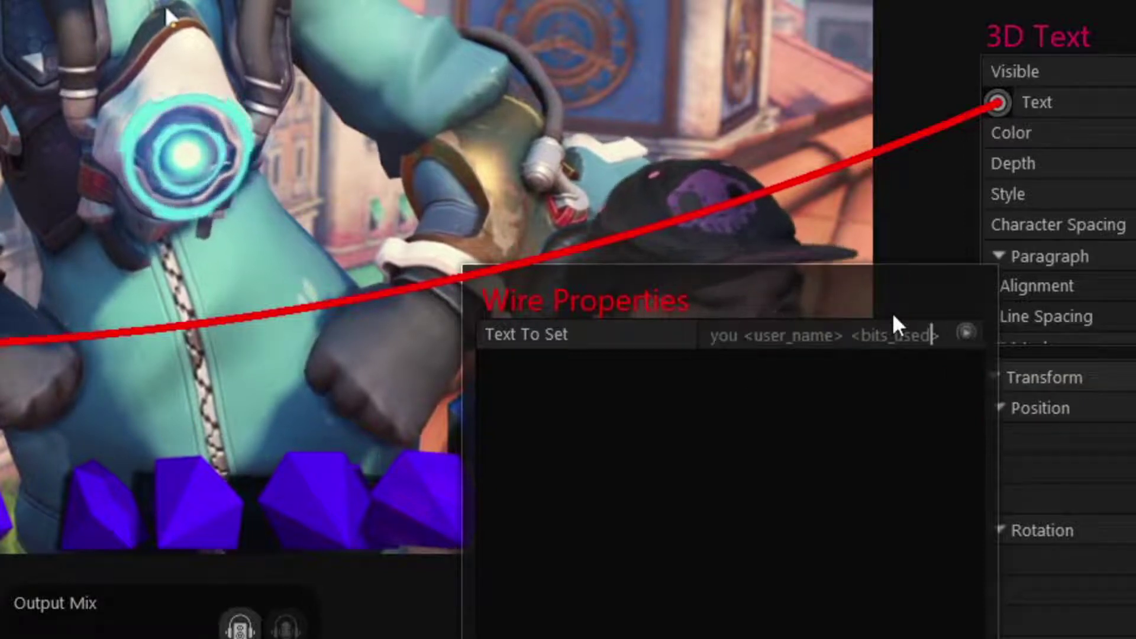
{"action": "key", "text": "Left"}
{"action": "key", "text": "Left"}
{"action": "key", "text": "Left"}
{"action": "key", "text": "Left"}
{"action": "key", "text": "Left"}
{"action": "key", "text": "Left"}
{"action": "key", "text": "Left"}
{"action": "key", "text": "Left"}
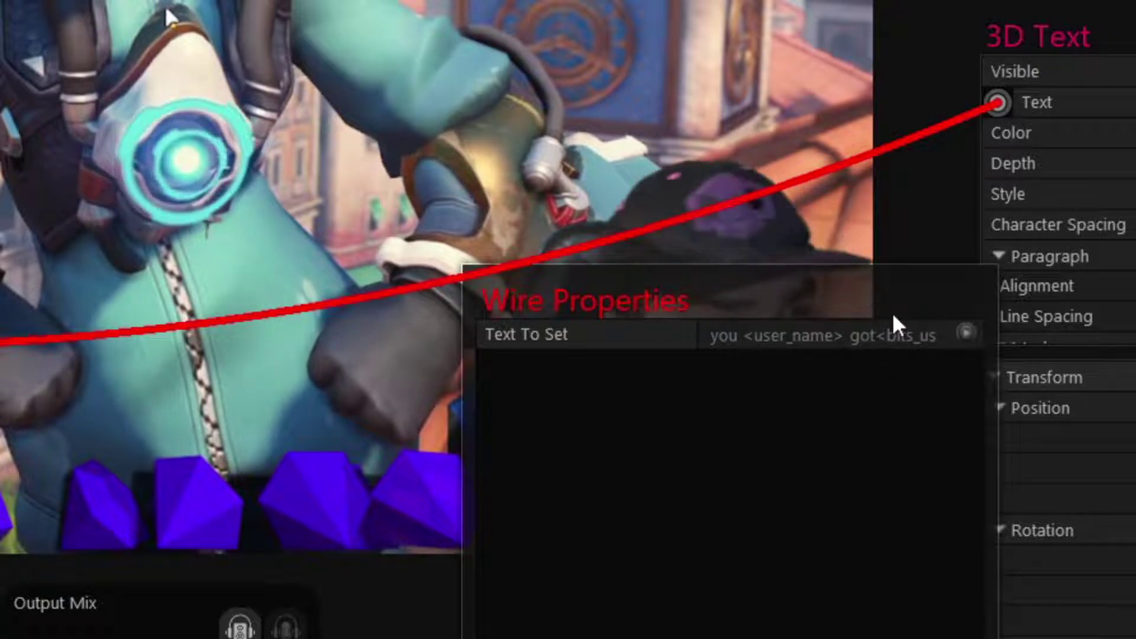
{"action": "key", "text": "BackSpace"}
{"action": "key", "text": "BackSpace"}
{"action": "key", "text": "BackSpace"}
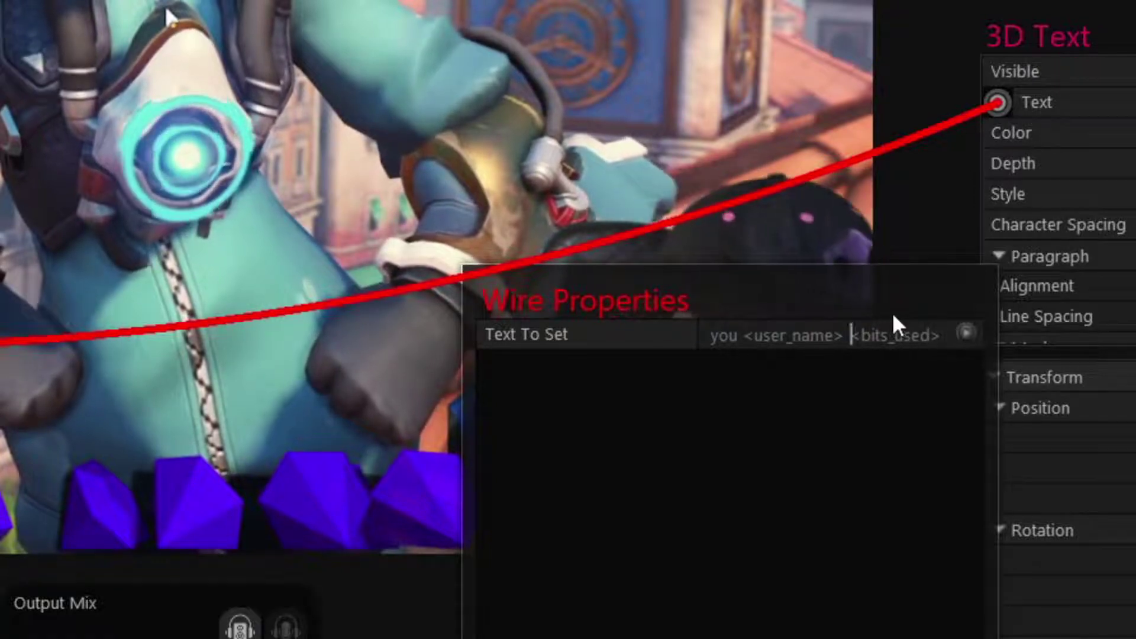
{"action": "type", "text": "for"}
{"action": "key", "text": "End"}
{"action": "type", "text": "bits!"}
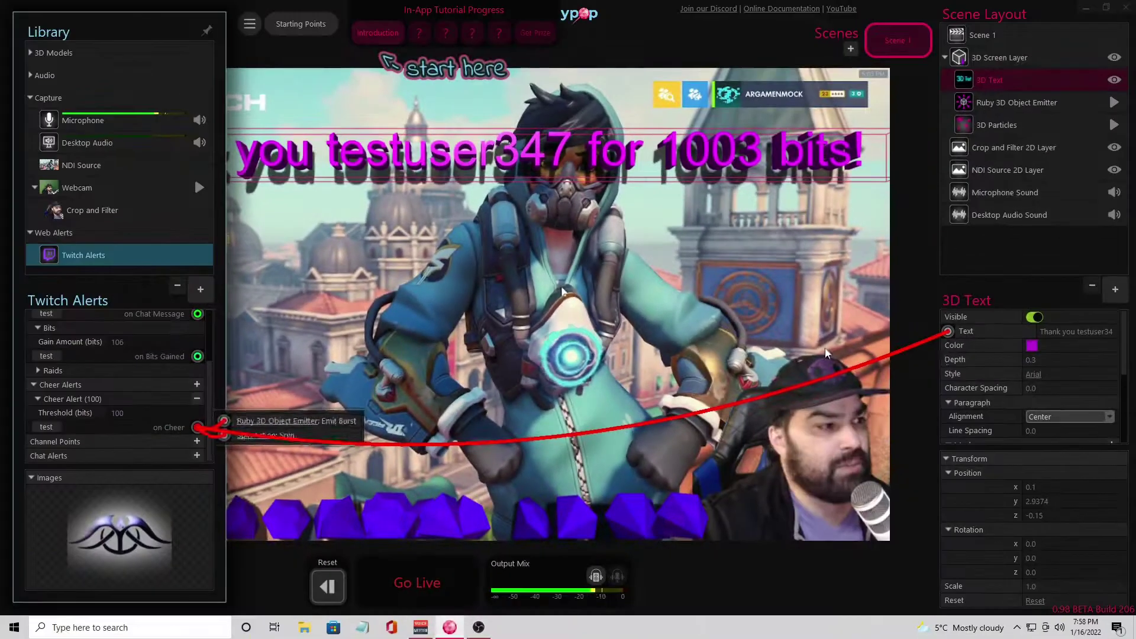
Reduce the 3D Text's transform Scale to about 0.63.
{"action": "left_click_drag", "start_coordinate": [1126, 350], "coordinate": [1121, 461]}
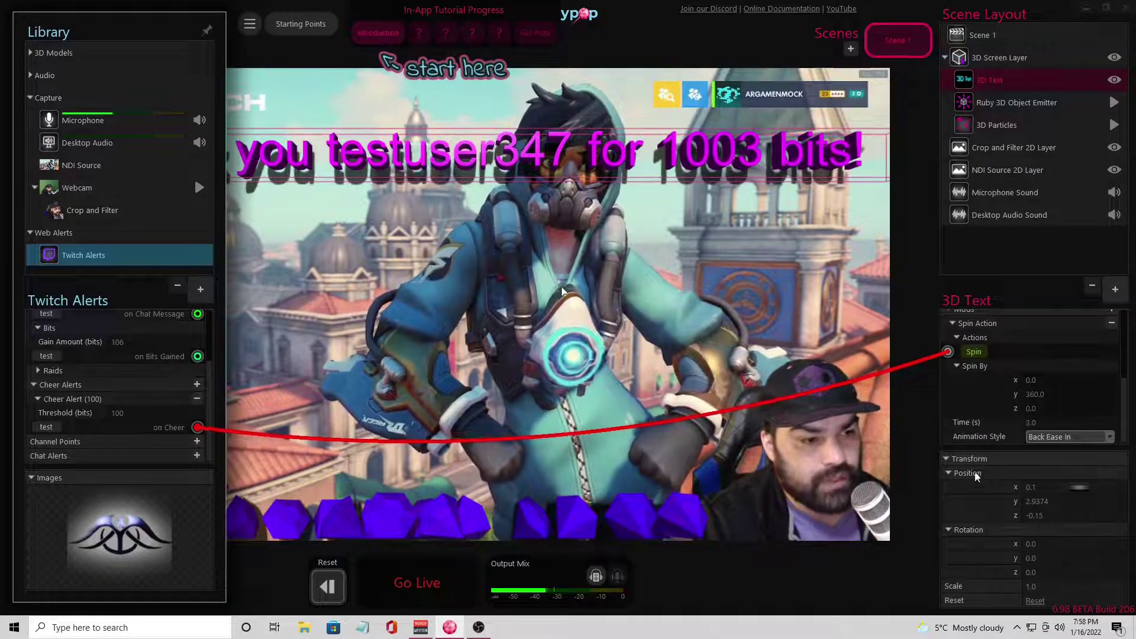
{"action": "scroll", "coordinate": [1121, 497], "scroll_direction": "up", "scroll_amount": 3}
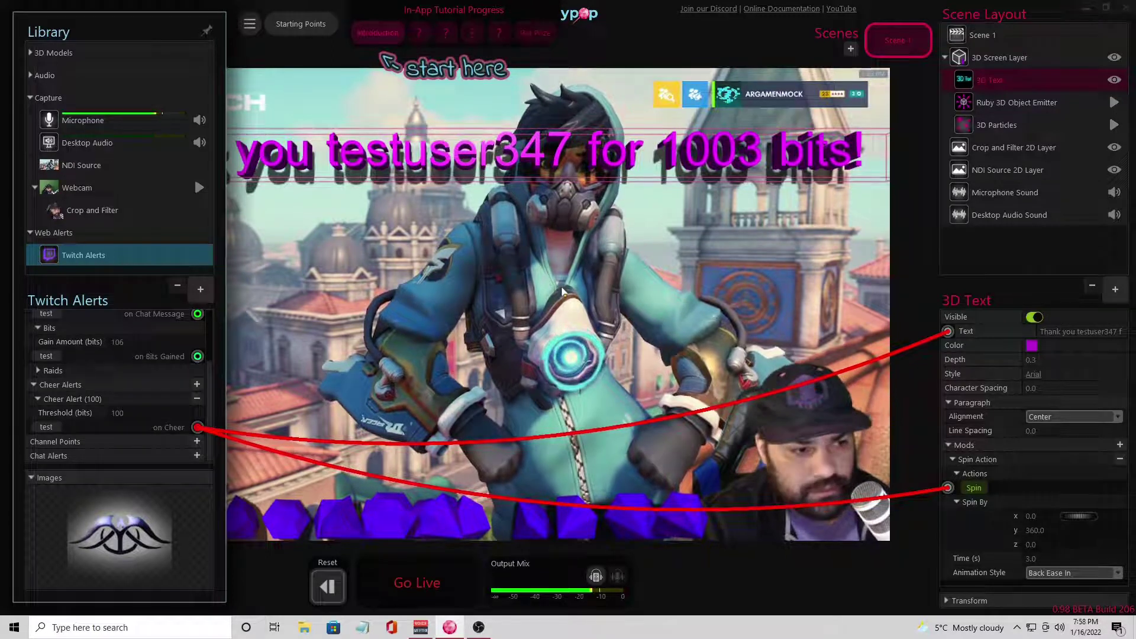
{"action": "left_click", "coordinate": [949, 601]}
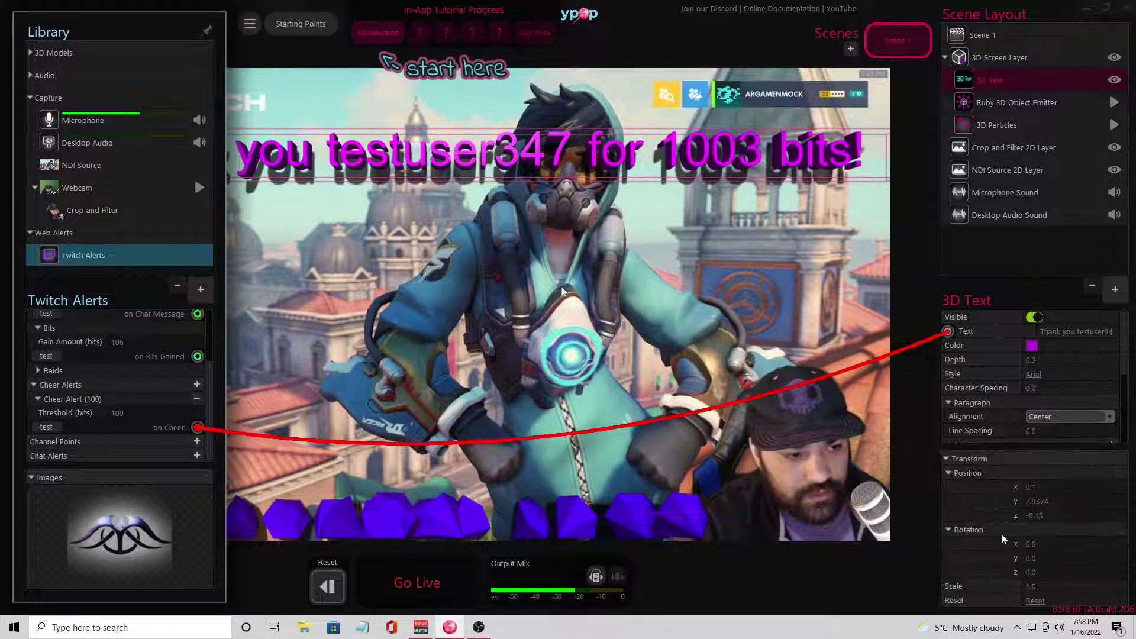
{"action": "left_click_drag", "start_coordinate": [1077, 591], "coordinate": [1059, 594]}
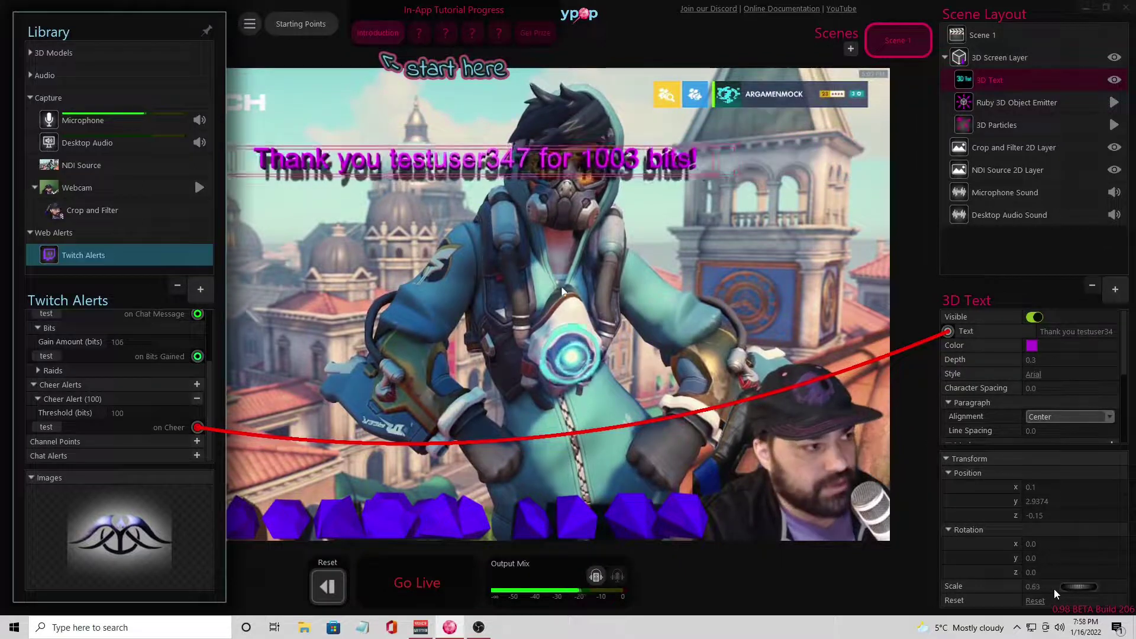
{"action": "left_click", "coordinate": [572, 169]}
{"action": "left_click", "coordinate": [552, 169]}
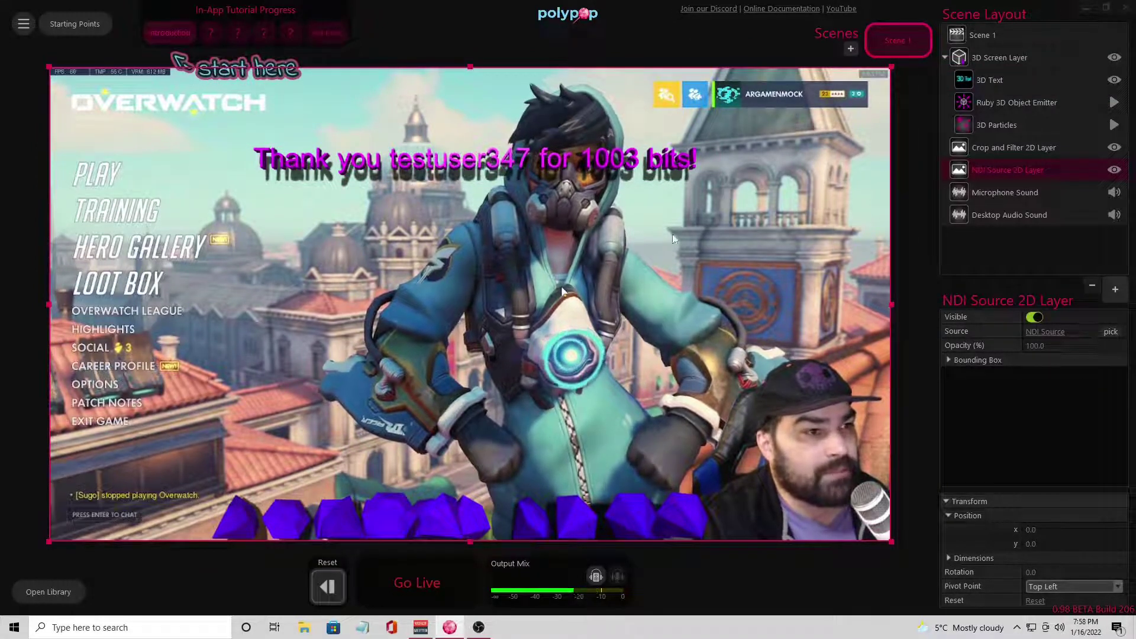
Reopen the Library and wire the Cheer Alert's on Cheer trigger to the 3D Particles' Emit Burst action.
{"action": "left_click", "coordinate": [24, 590]}
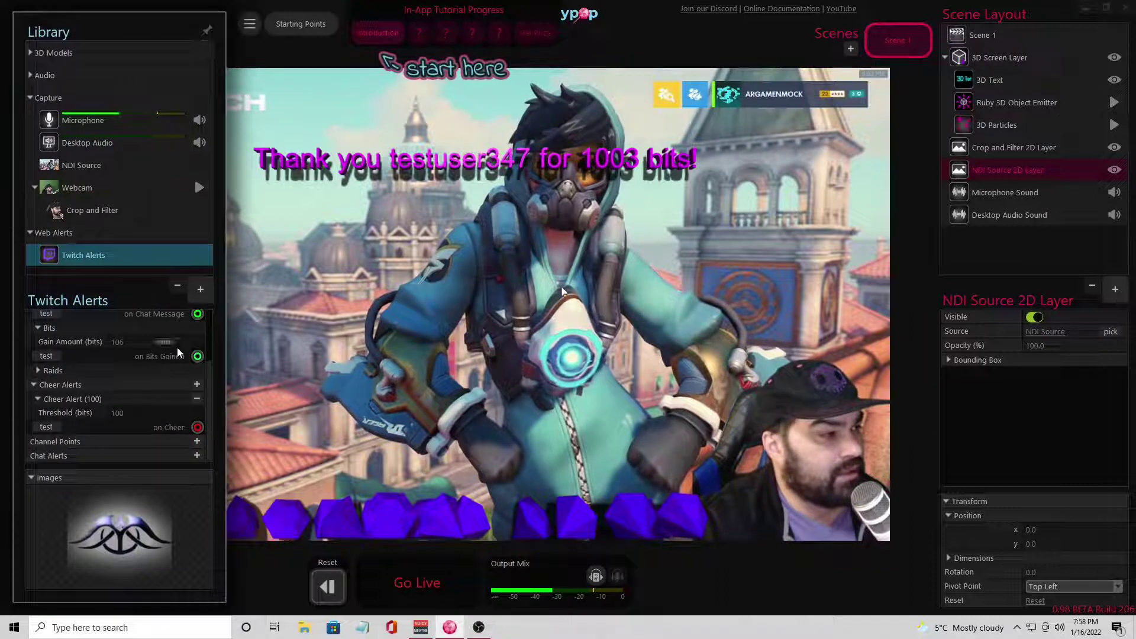
{"action": "mouse_move", "coordinate": [204, 431]}
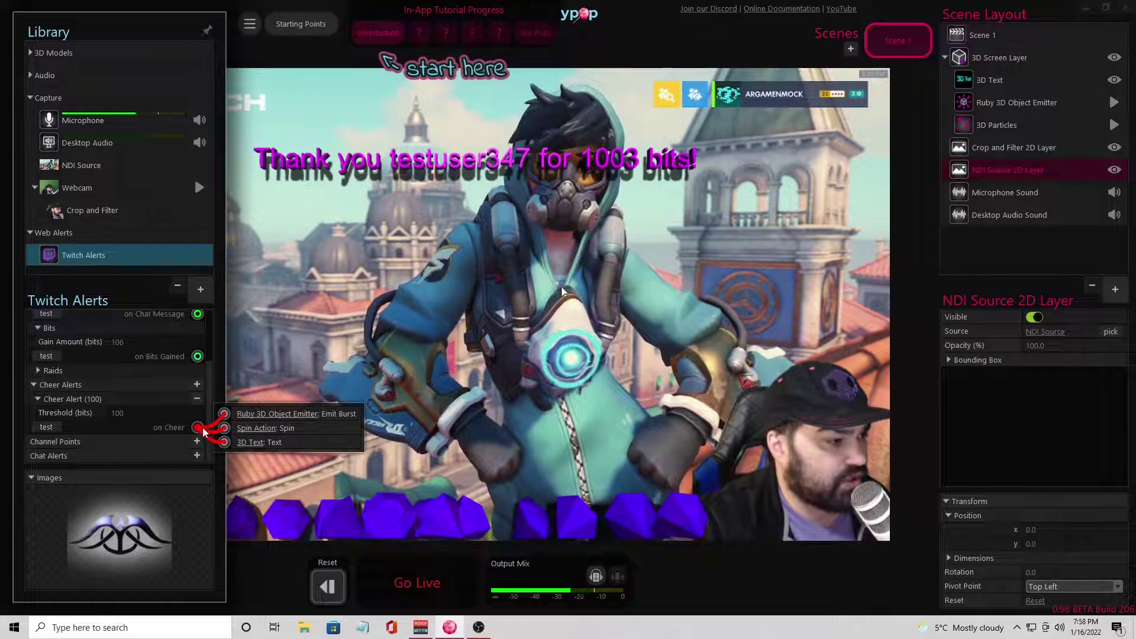
{"action": "mouse_move", "coordinate": [204, 431]}
{"action": "left_mouse_down"}
{"action": "mouse_move", "coordinate": [392, 430]}
{"action": "mouse_move", "coordinate": [304, 427]}
{"action": "mouse_move", "coordinate": [836, 304]}
{"action": "mouse_move", "coordinate": [217, 420]}
{"action": "left_mouse_up"}
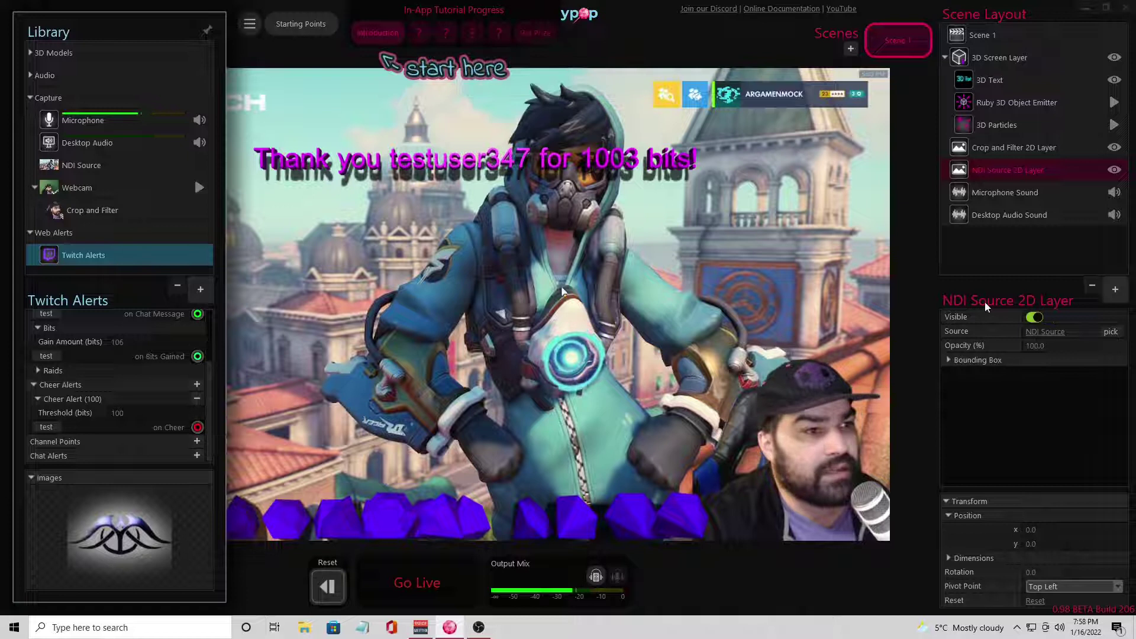
{"action": "left_click", "coordinate": [1004, 125]}
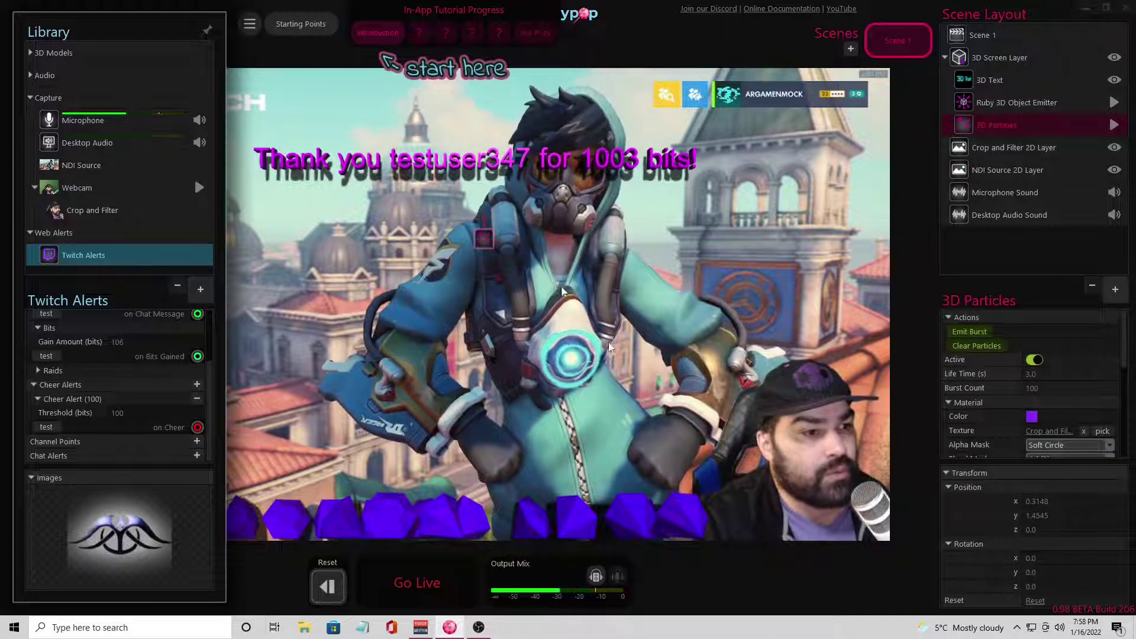
{"action": "mouse_move", "coordinate": [200, 435]}
{"action": "left_click_drag", "start_coordinate": [200, 436], "coordinate": [947, 332]}
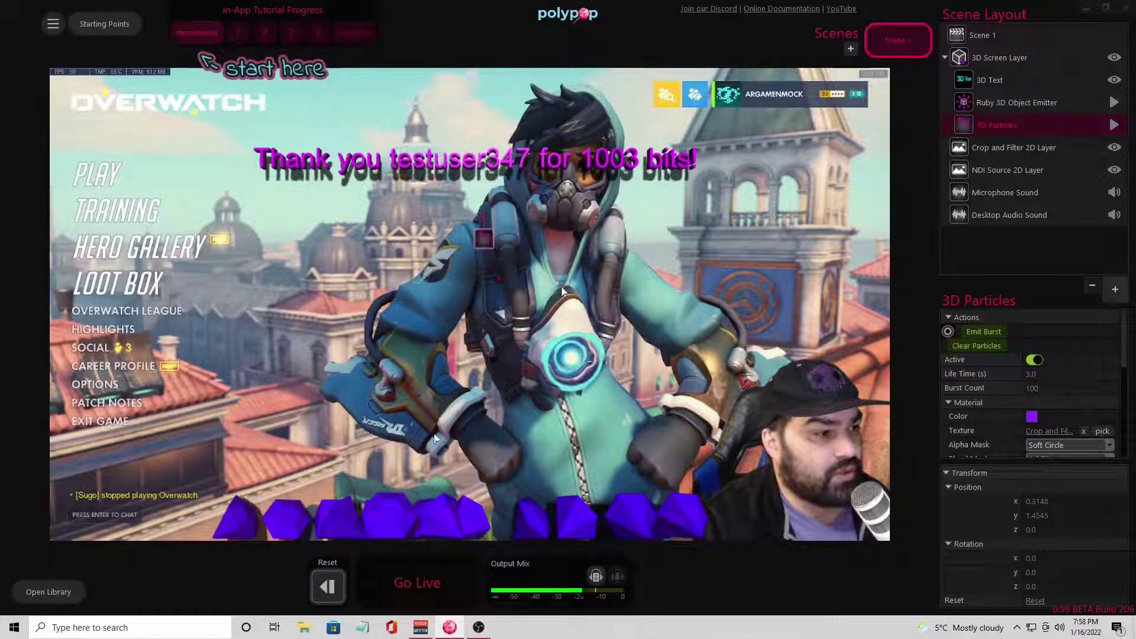
Reopen the Library and fire a test of the Cheer Alert.
{"action": "left_click", "coordinate": [65, 591]}
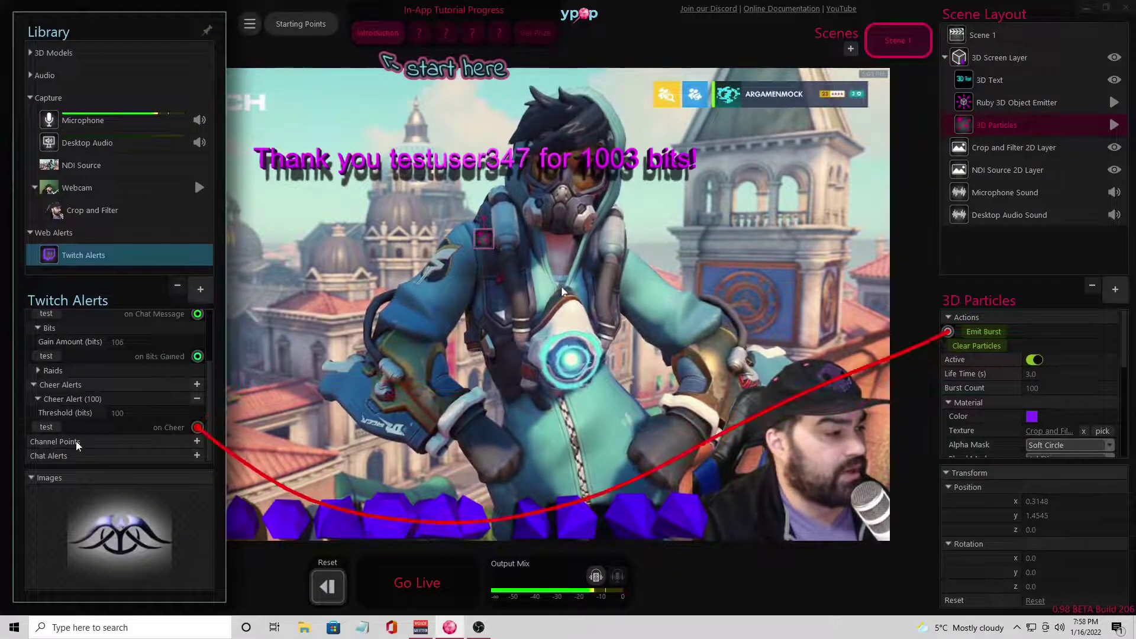
{"action": "mouse_move", "coordinate": [225, 416]}
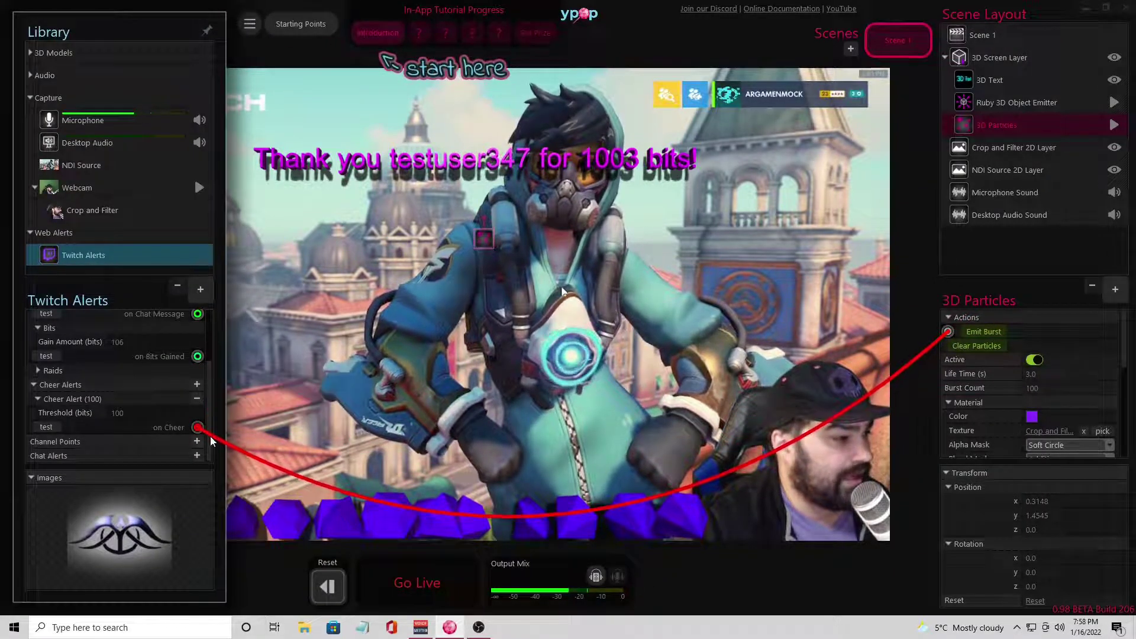
{"action": "left_click", "coordinate": [47, 426]}
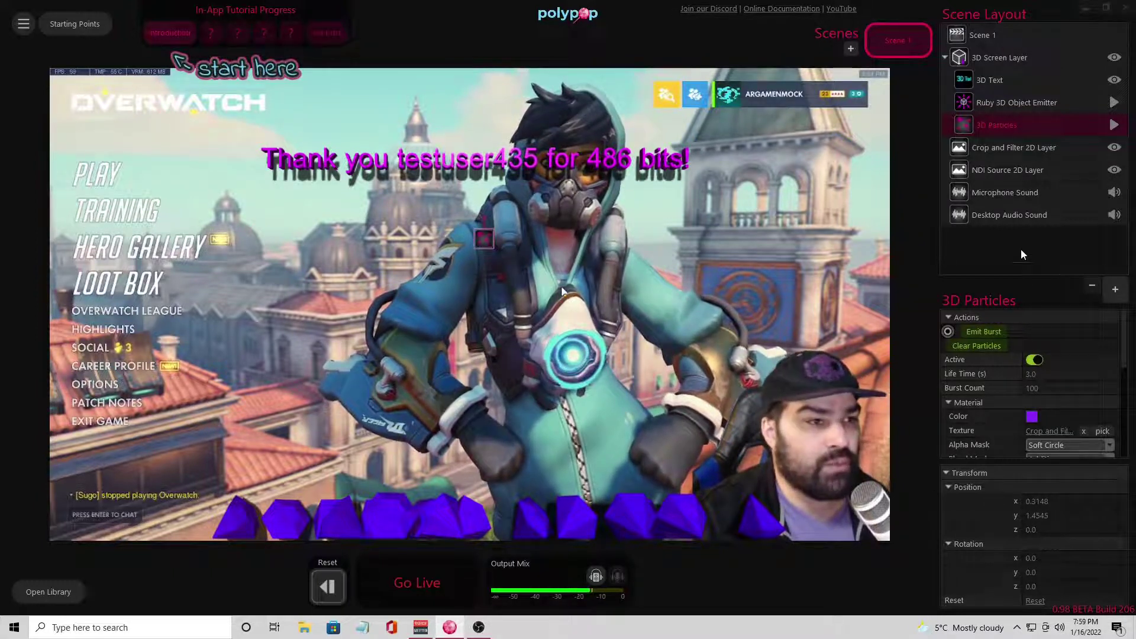
Display the Ruby 3D Object Emitter's settings and reopen the Library with the Twitch Alerts.
{"action": "left_click", "coordinate": [1031, 97]}
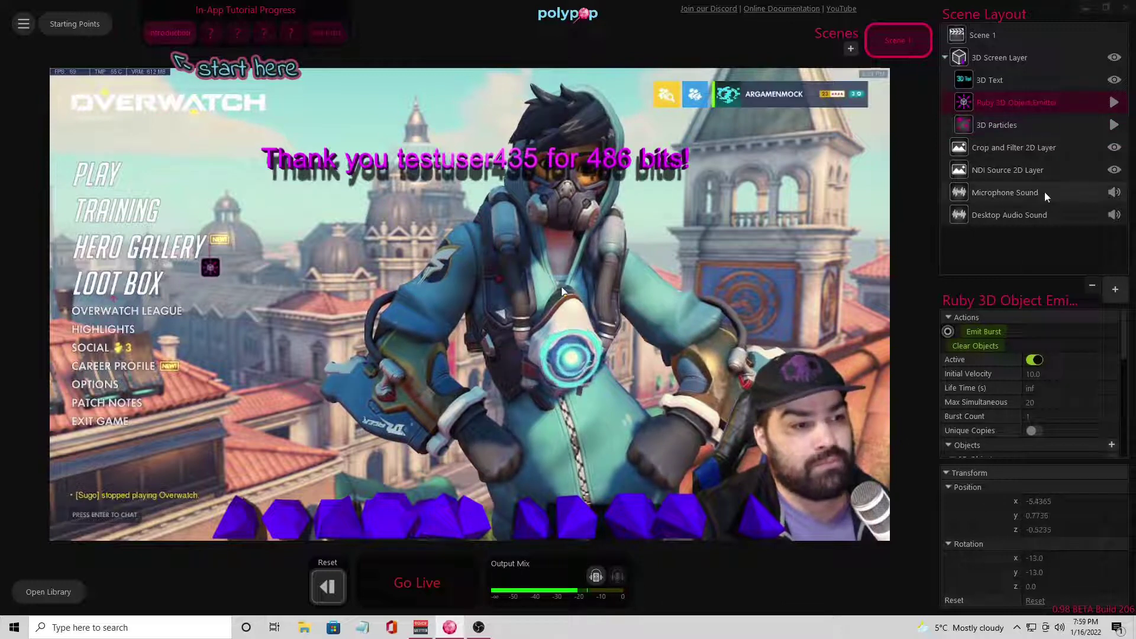
{"action": "scroll", "coordinate": [1126, 355], "scroll_direction": "down", "scroll_amount": 1}
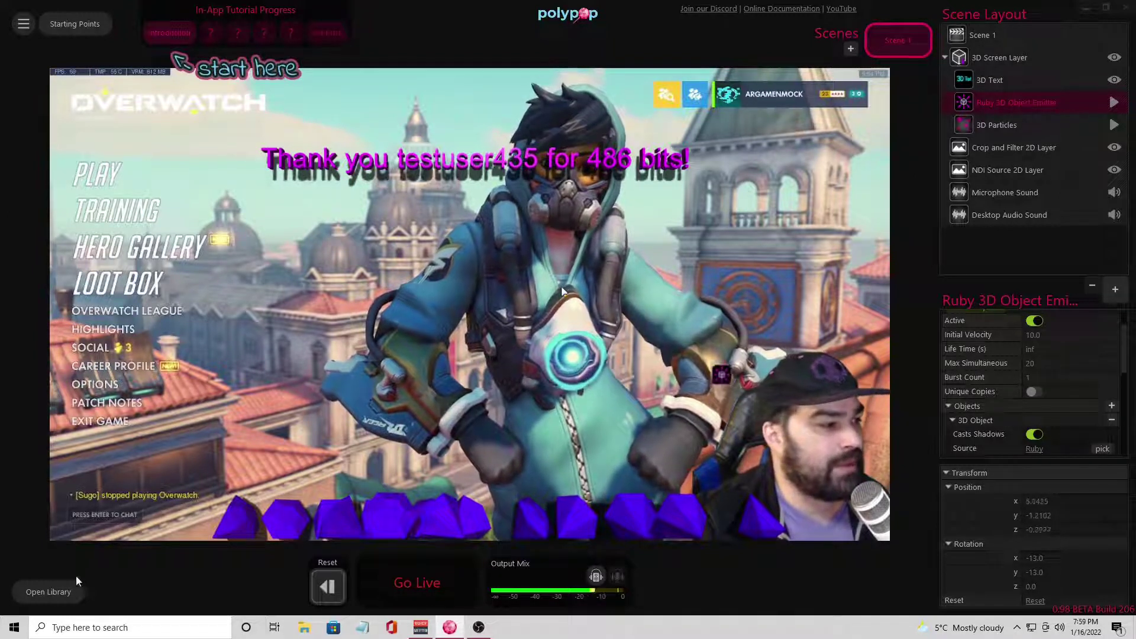
{"action": "left_click", "coordinate": [50, 594]}
{"action": "left_click_drag", "start_coordinate": [69, 569], "coordinate": [325, 286]}
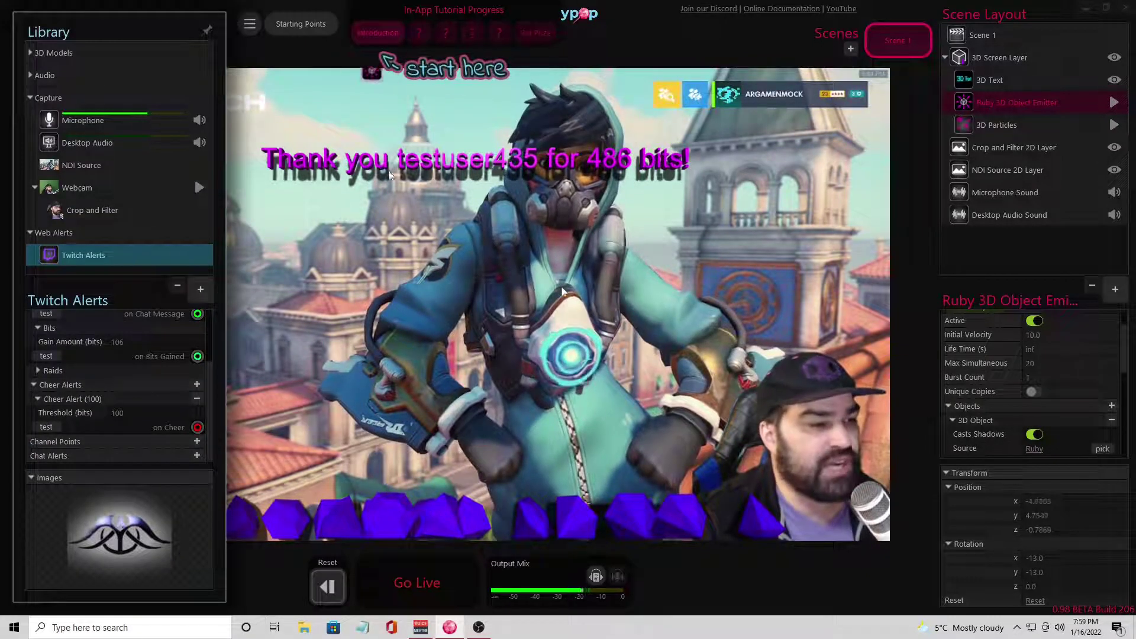